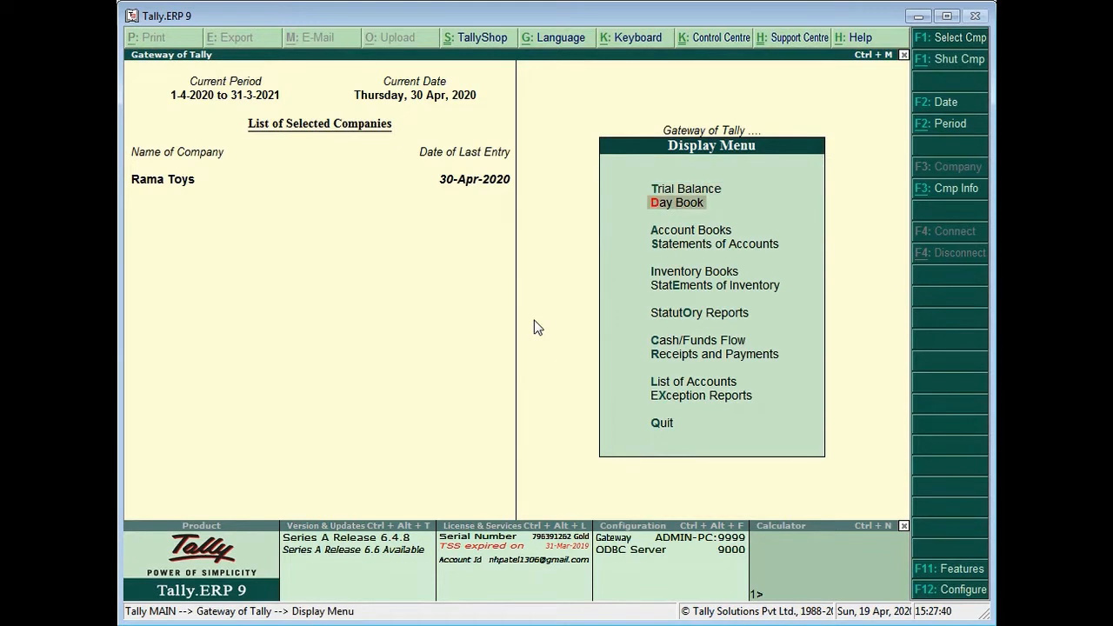
Show the Day Book for 1-Apr-2020 to 30-Apr-2020, toggling detailed and condensed views.
key("Return")
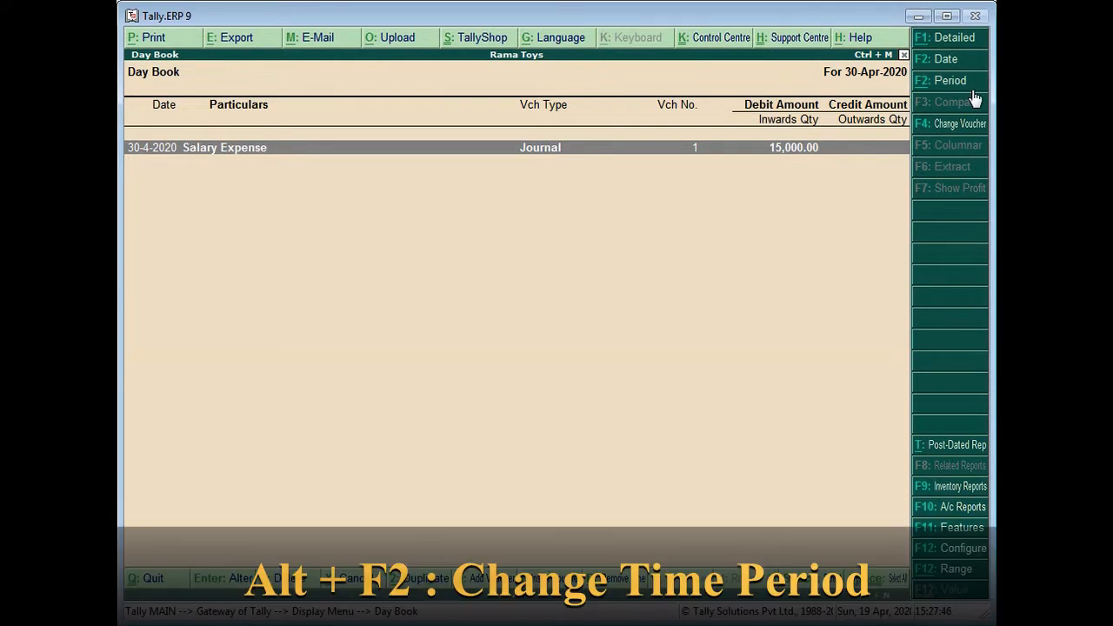
key("alt+F2")
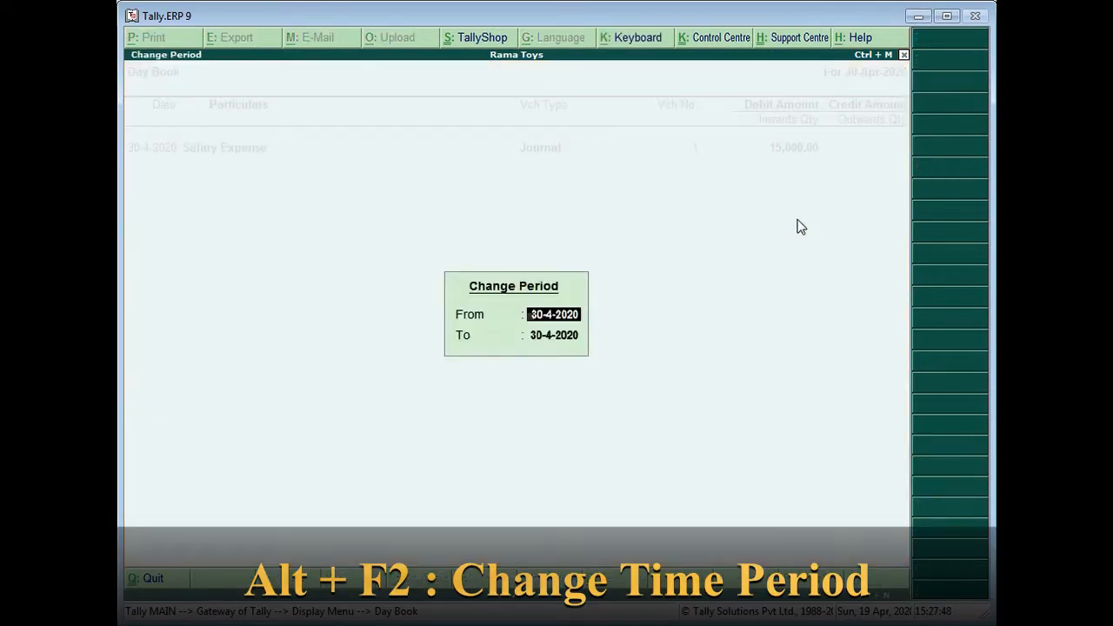
type("1-4")
key("Return")
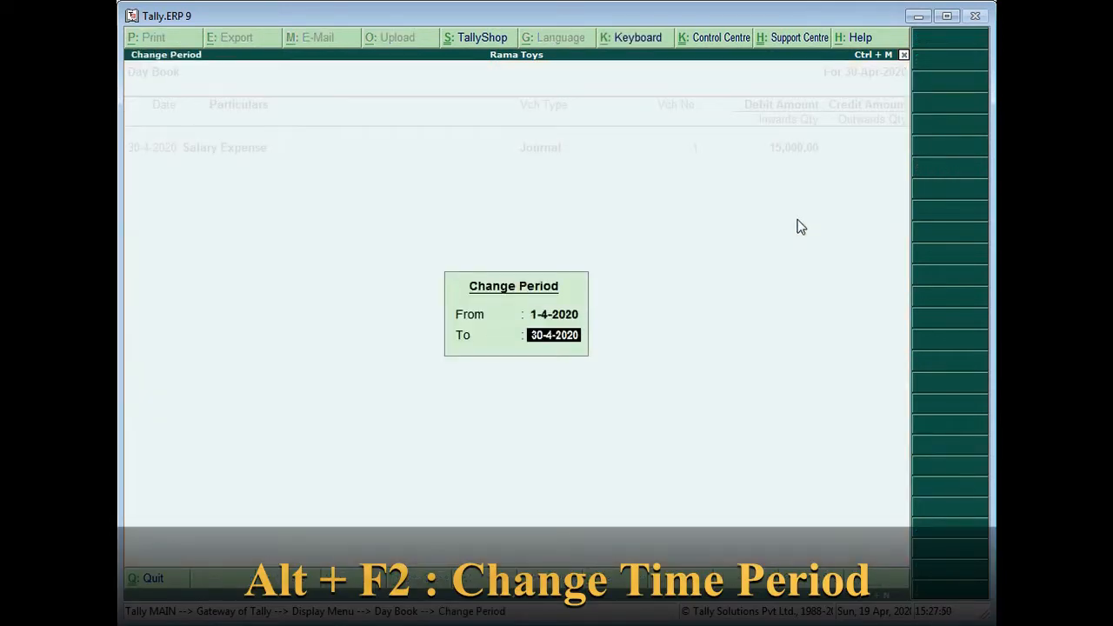
key("Return")
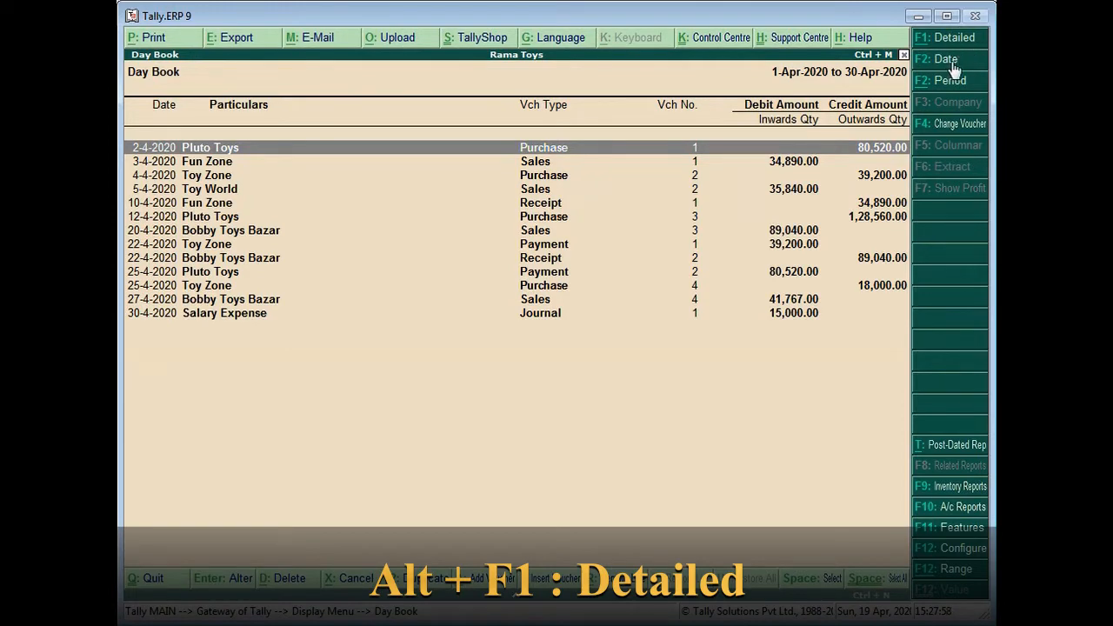
key("alt+F1")
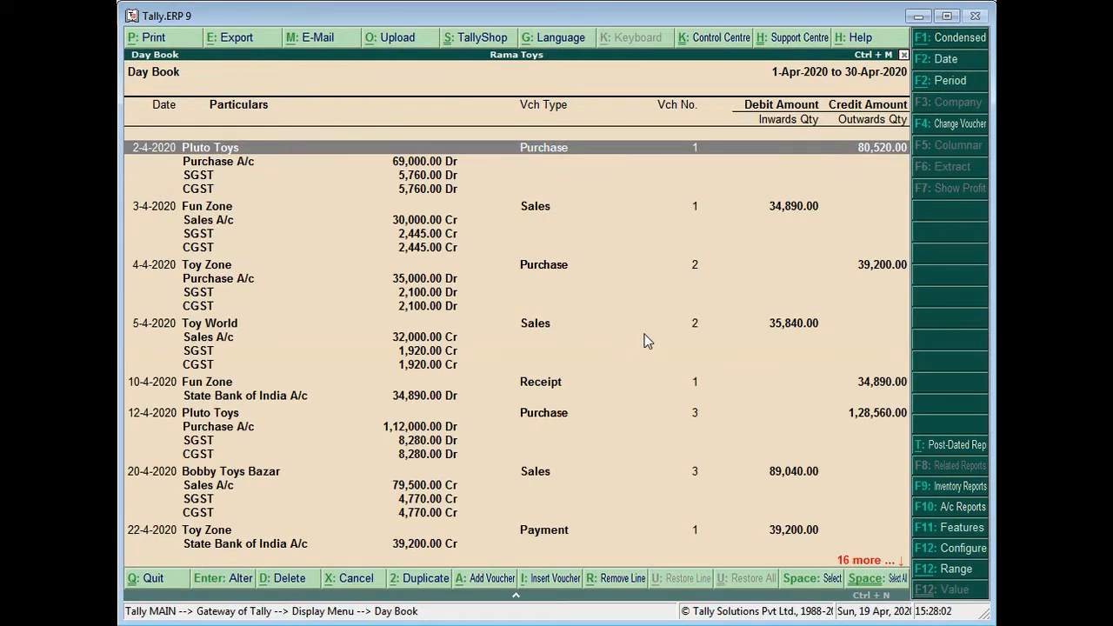
key("alt+F1")
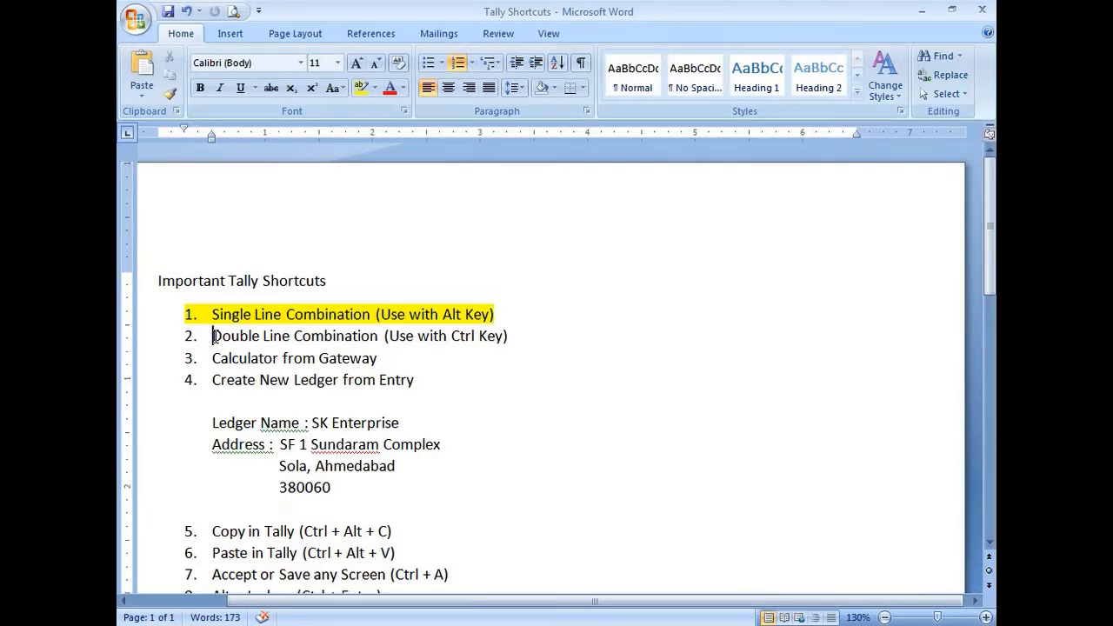
Select and deselect all Day Book vouchers, then exit to the Gateway of Tally and bring up Word.
left_click_drag(209, 335, 515, 332)
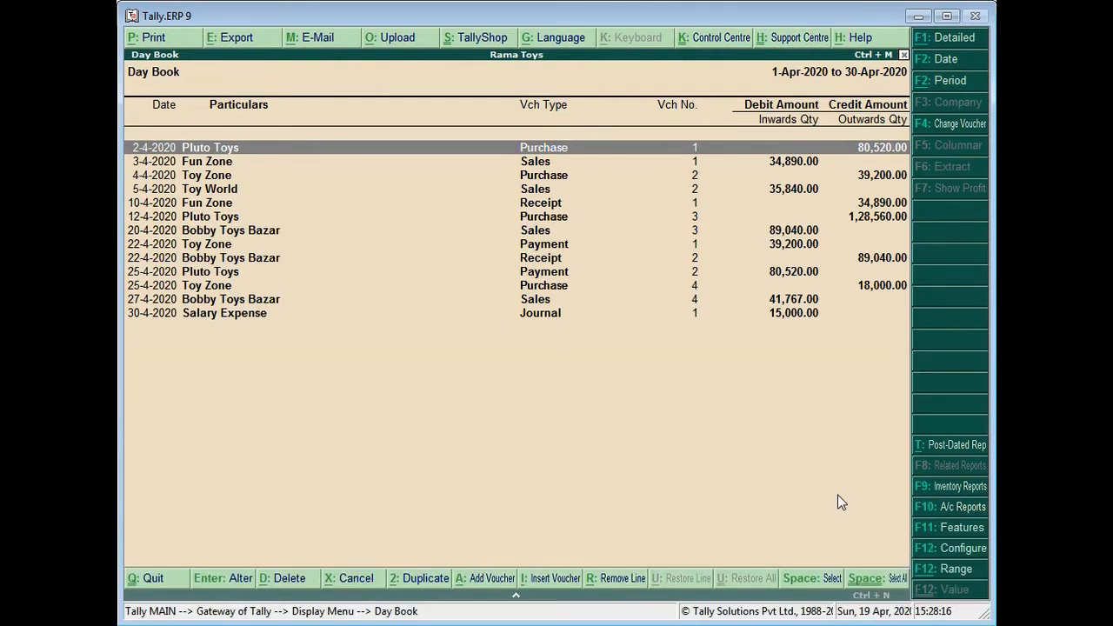
key("ctrl+space")
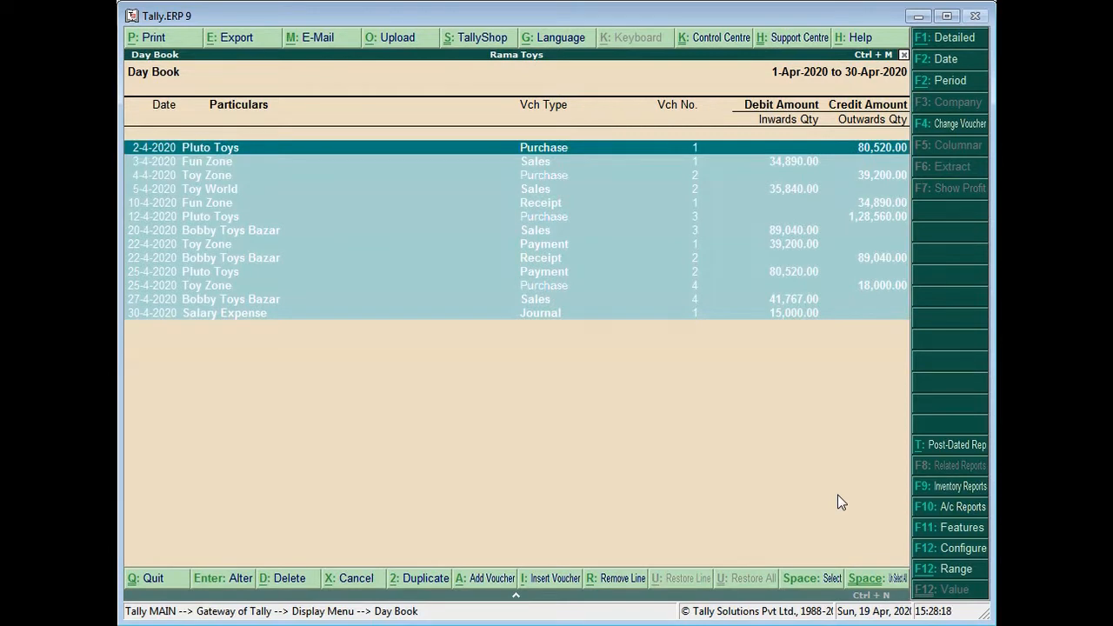
key("ctrl+q")
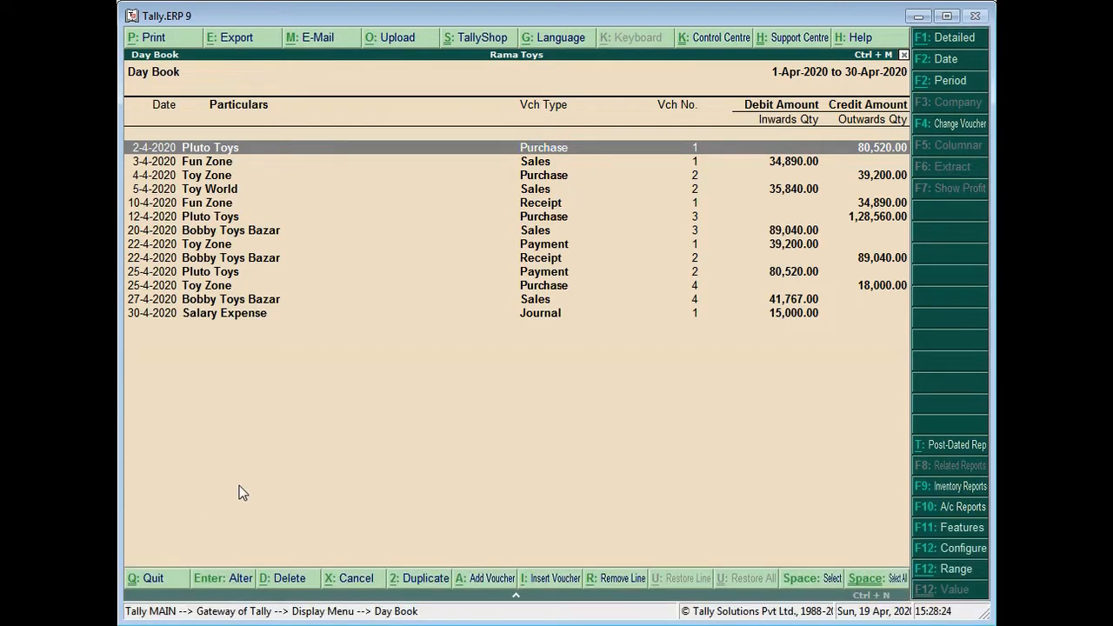
key("Escape")
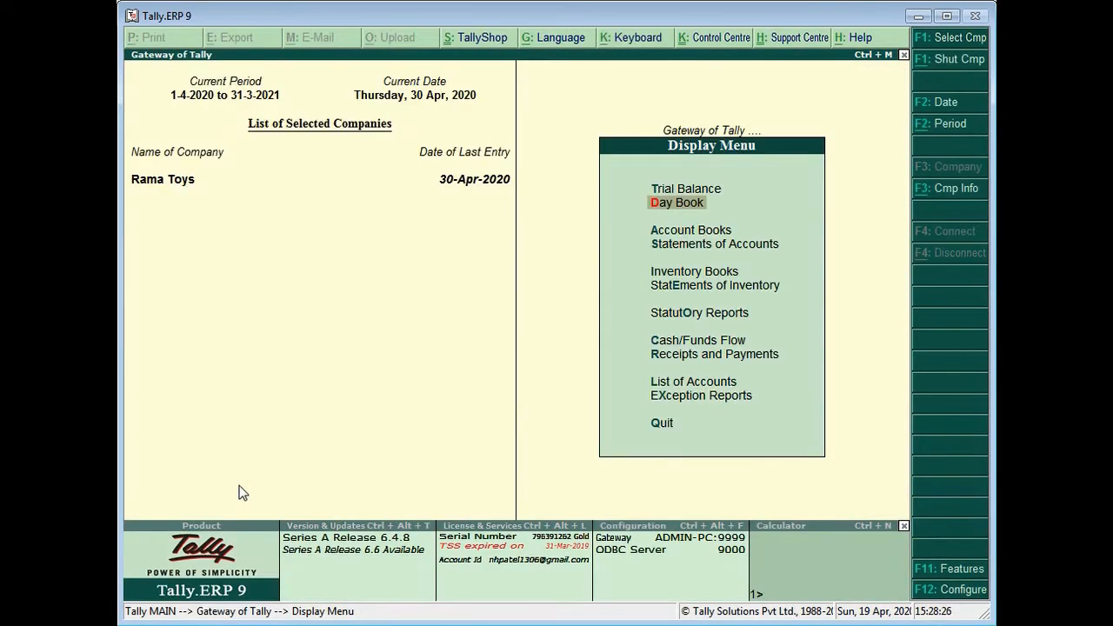
key("Escape")
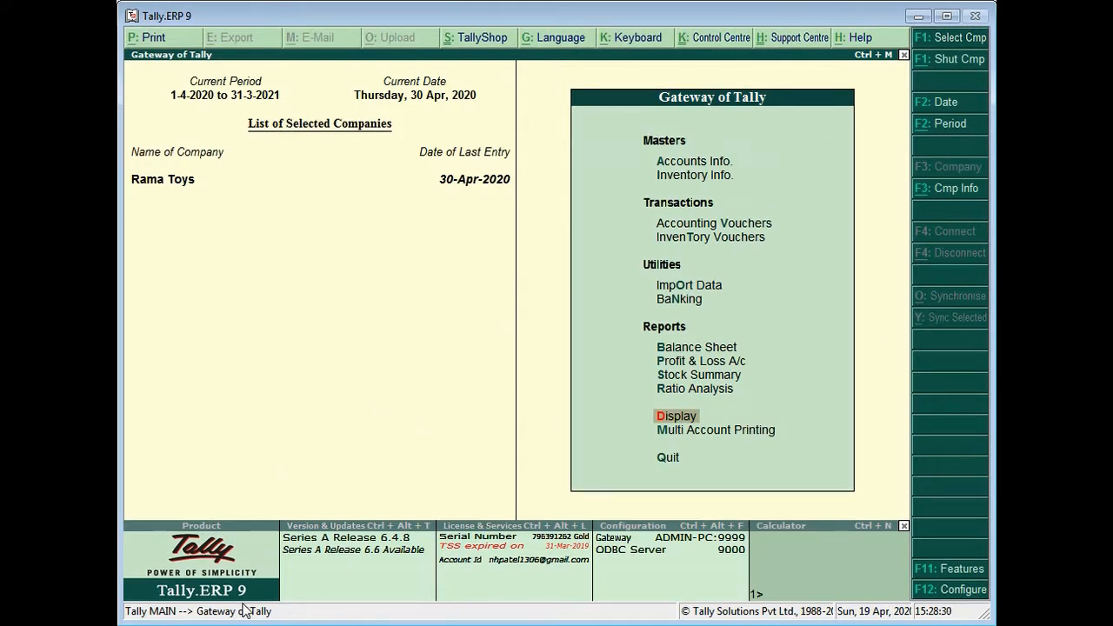
key("alt+Tab")
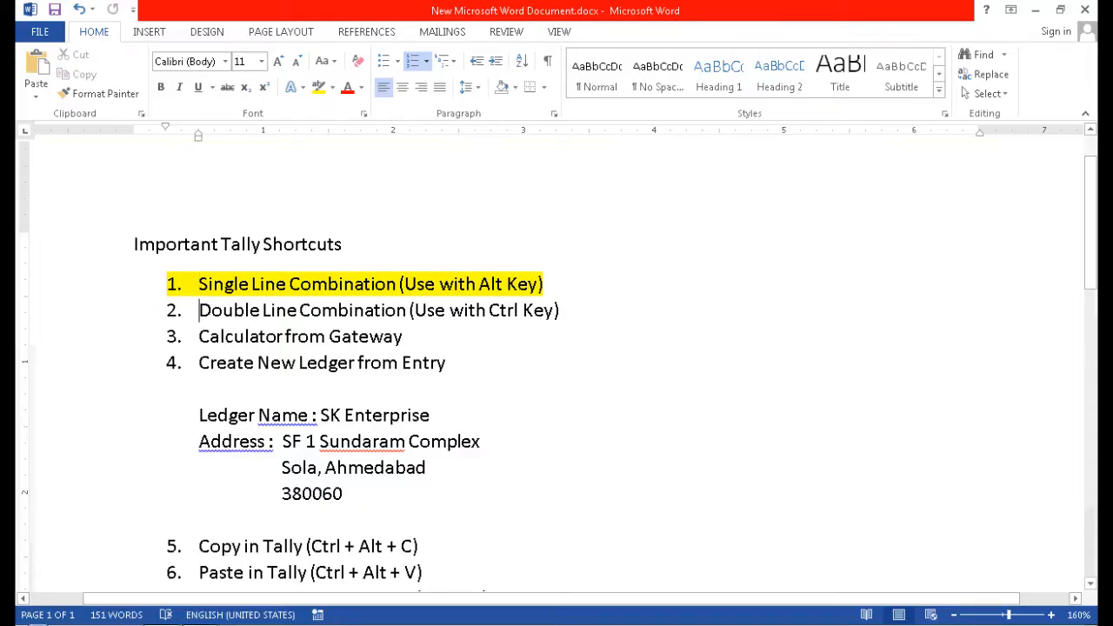
Highlight checklist items 2 and 3, including Calculator from Gateway, in yellow.
left_click_drag(199, 311, 567, 311)
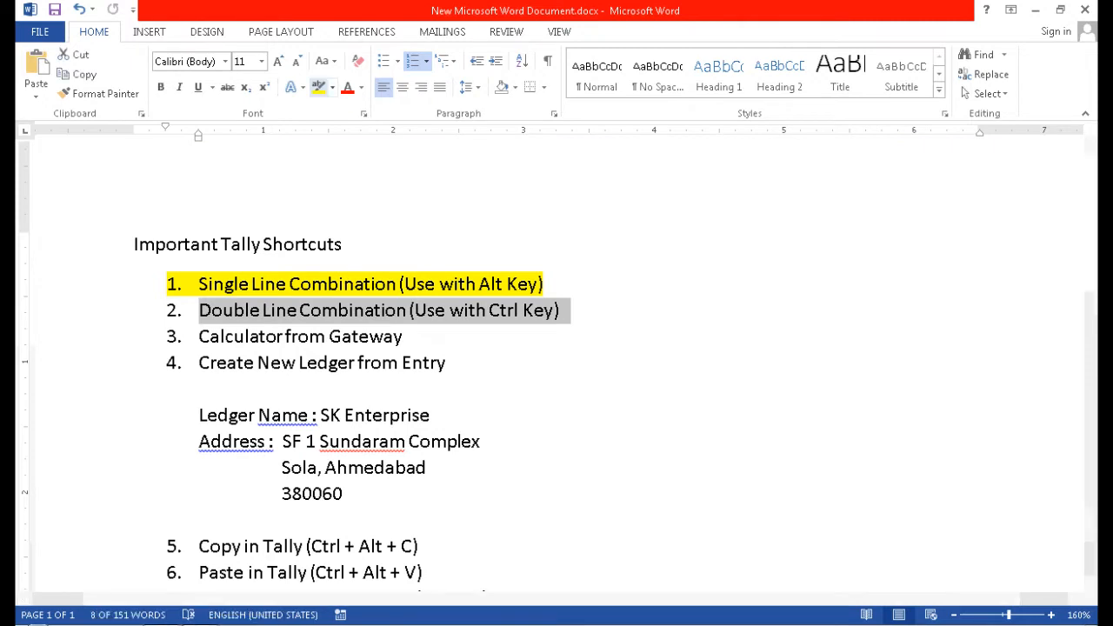
left_click(318, 87)
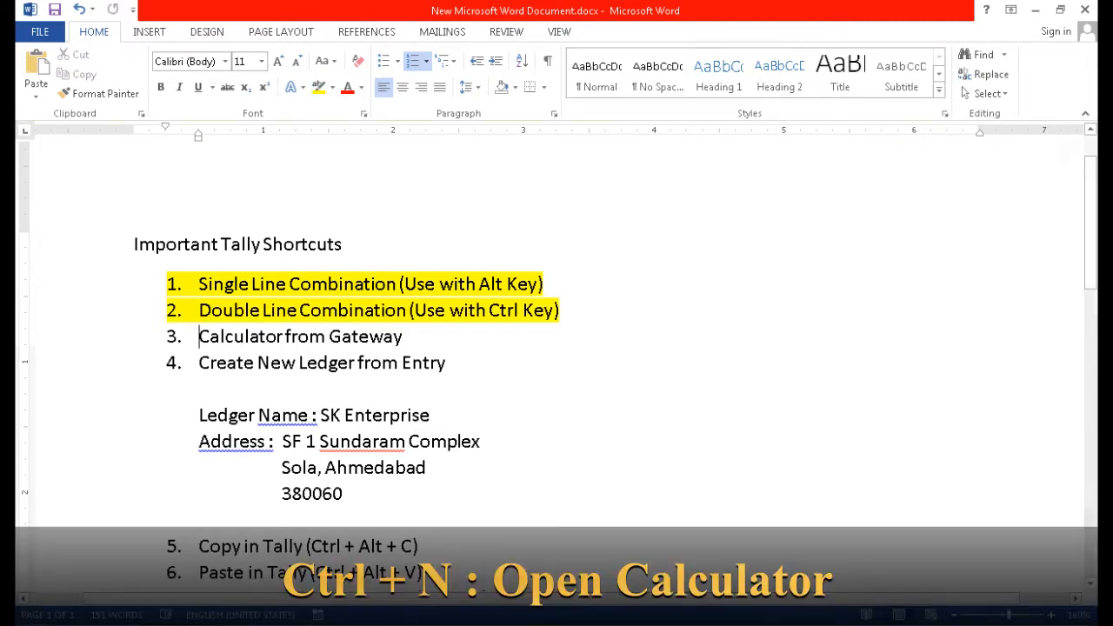
key("shift+Right")
key("shift+Right")
key("shift+Right")
key("shift+Right")
key("shift+Right")
key("shift+Right")
key("shift+Right")
key("shift+Right")
key("shift+Right")
key("shift+Right")
key("shift+Right")
key("shift+Right")
key("shift+Right")
key("shift+Right")
key("shift+Right")
key("shift+Right")
key("shift+Right")
key("shift+Right")
key("shift+Right")
key("shift+Right")
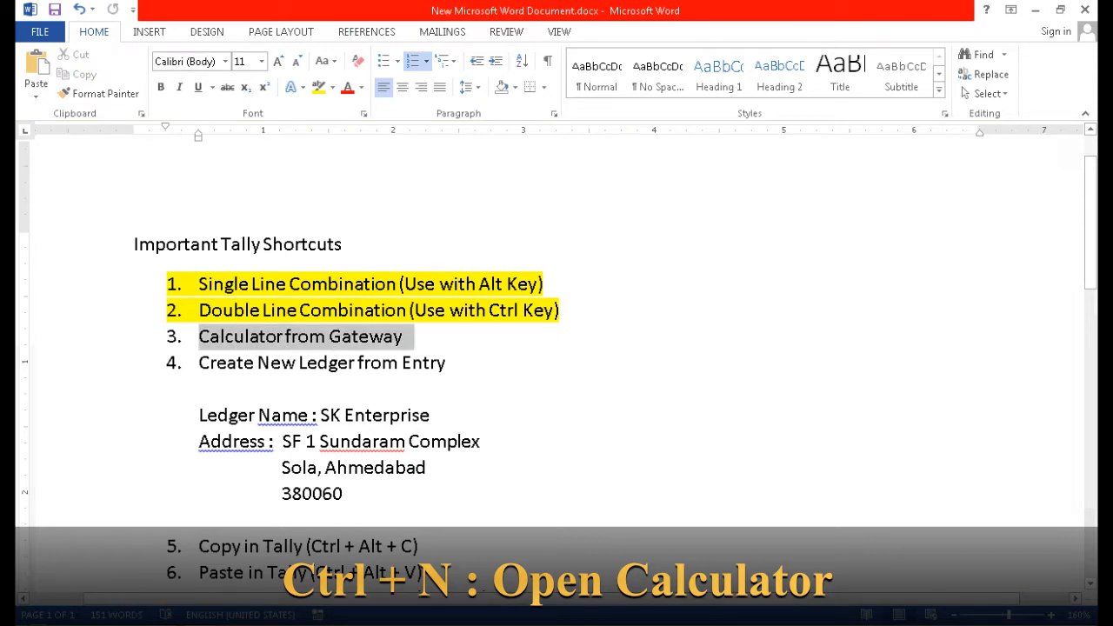
key("ctrl+alt+h")
Use Tally's Gateway calculator (Ctrl+N) to work out 12*15 = 180.
key("alt+Tab")
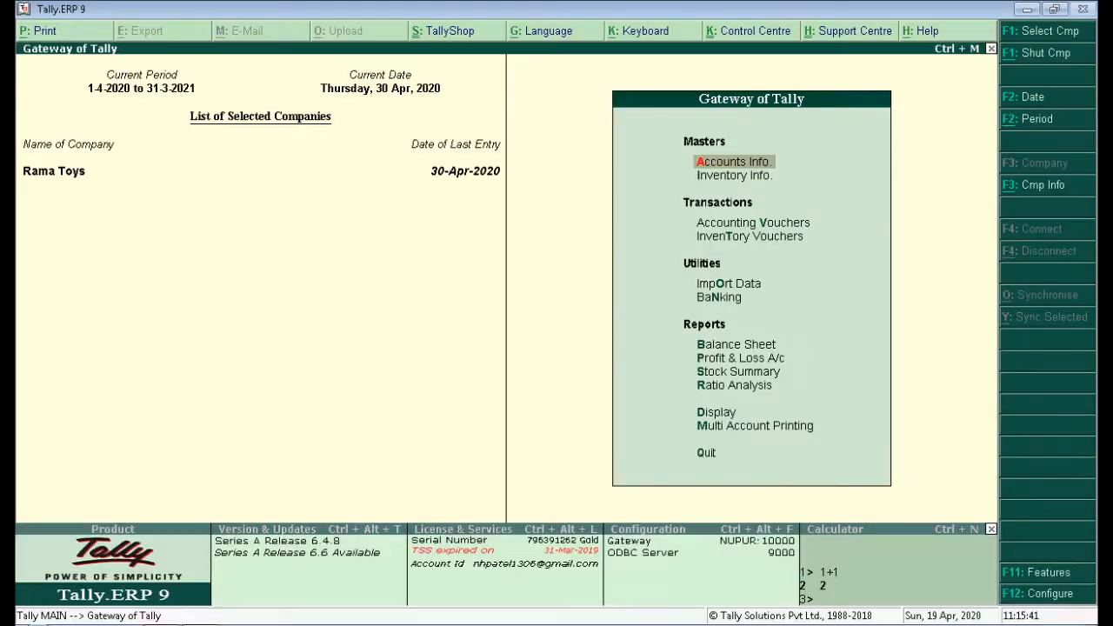
key("ctrl+n")
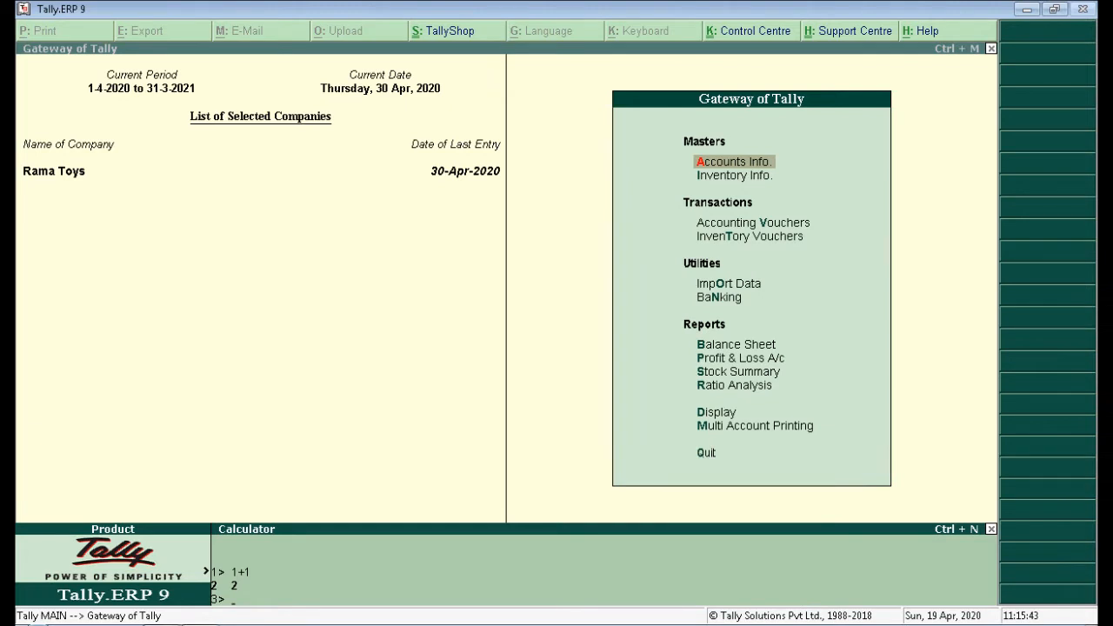
type("12")
type("*15")
key("Return")
key("ctrl+m")
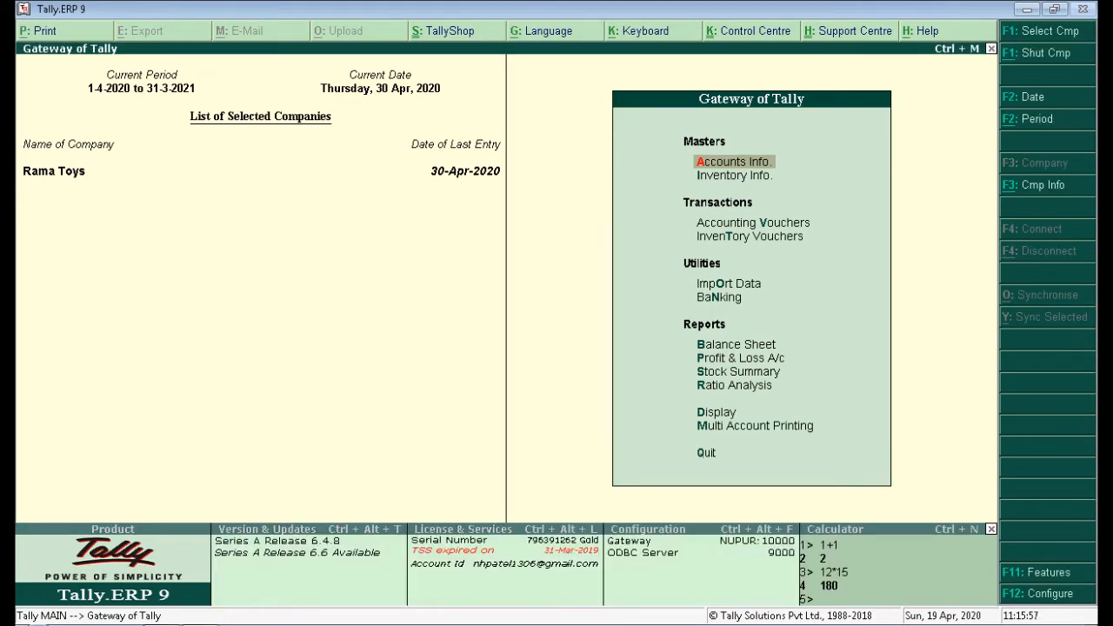
key("alt+Tab")
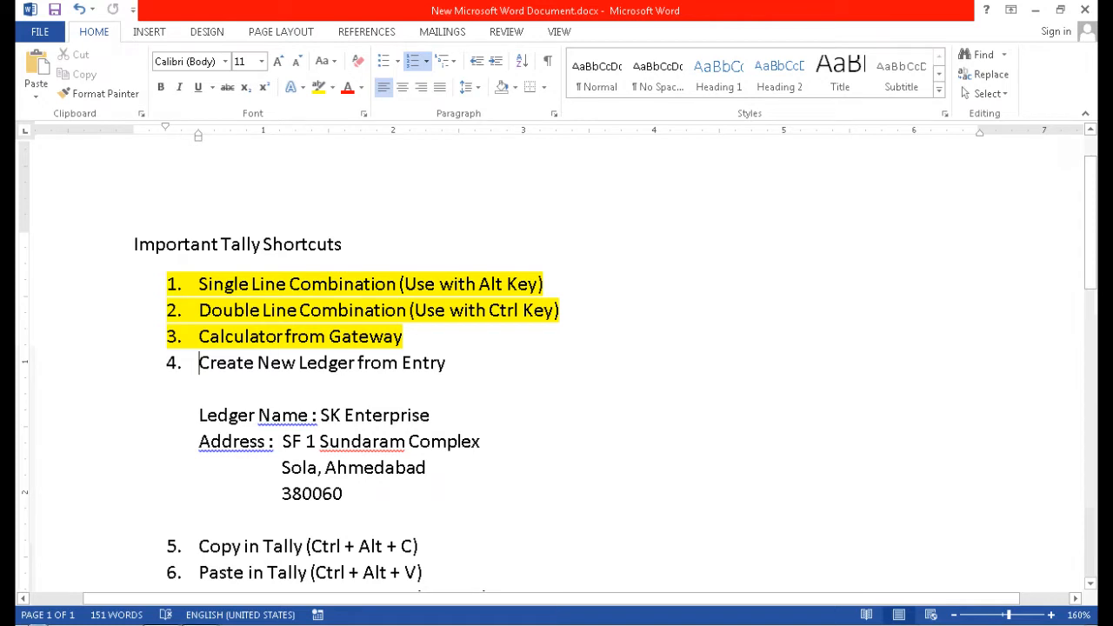
Highlight checklist item 4 yellow and start a new Purchase voucher No. 5 in Tally.
left_click_drag(198, 362, 461, 363)
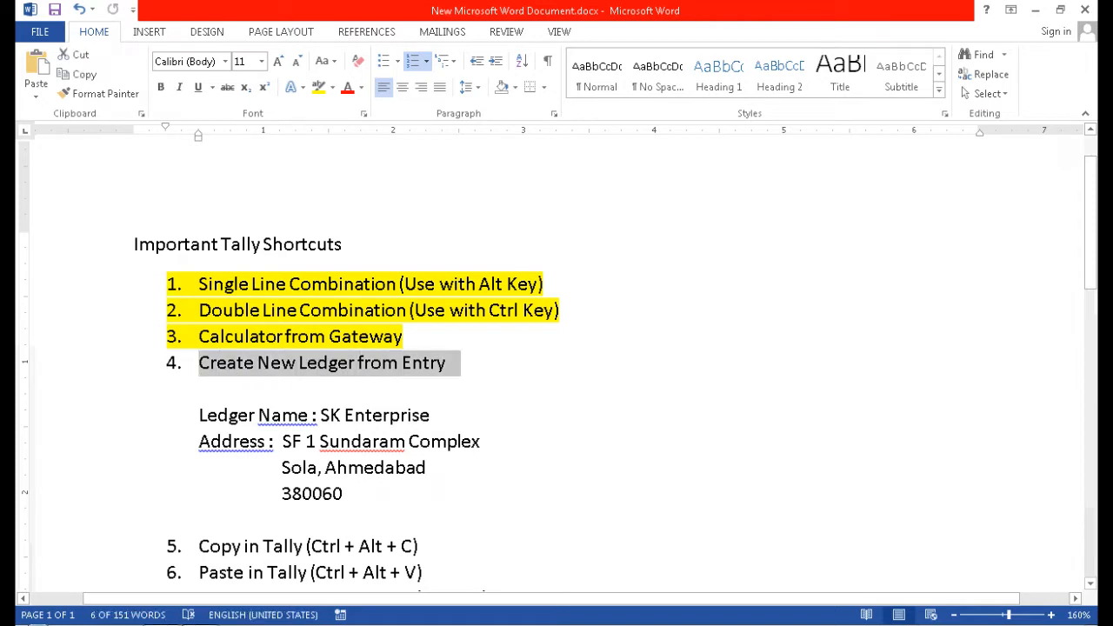
left_click(318, 87)
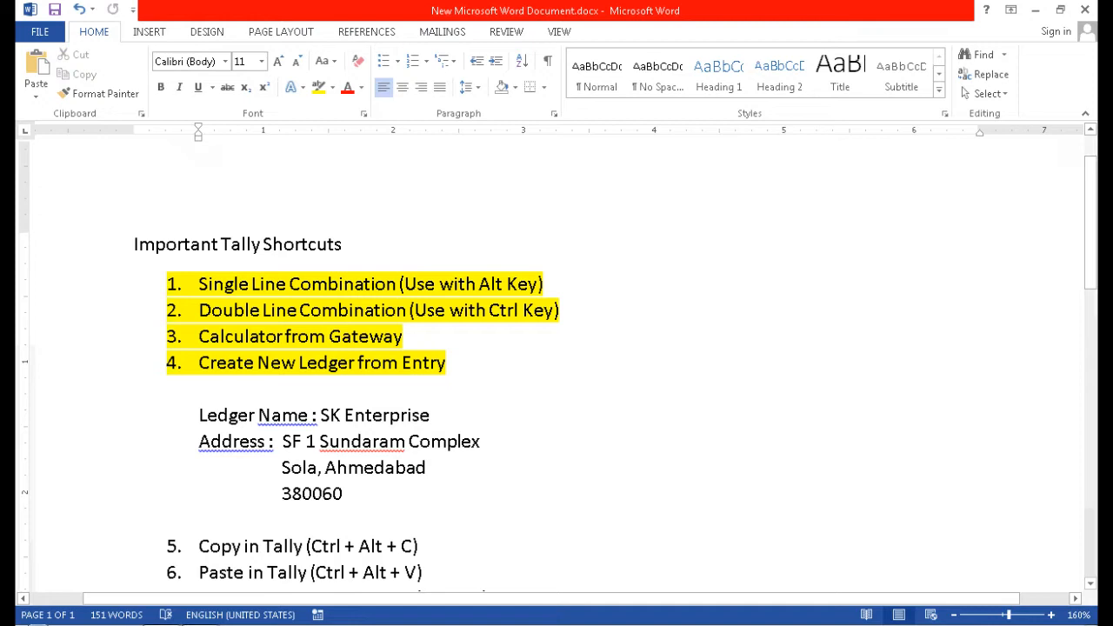
key("alt+Tab")
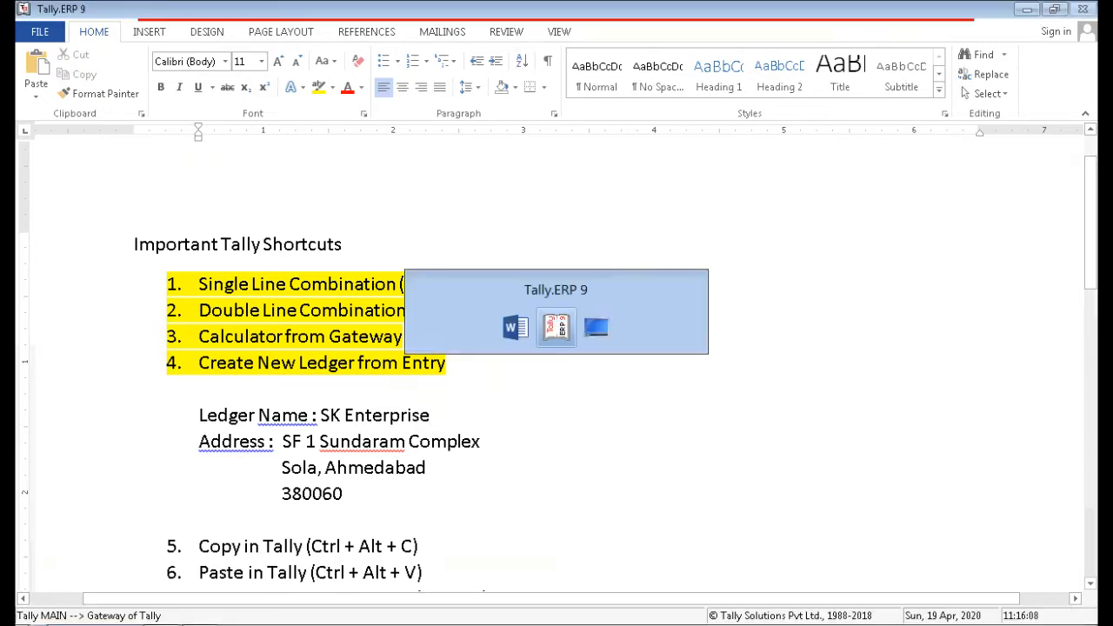
key("Down")
key("Down")
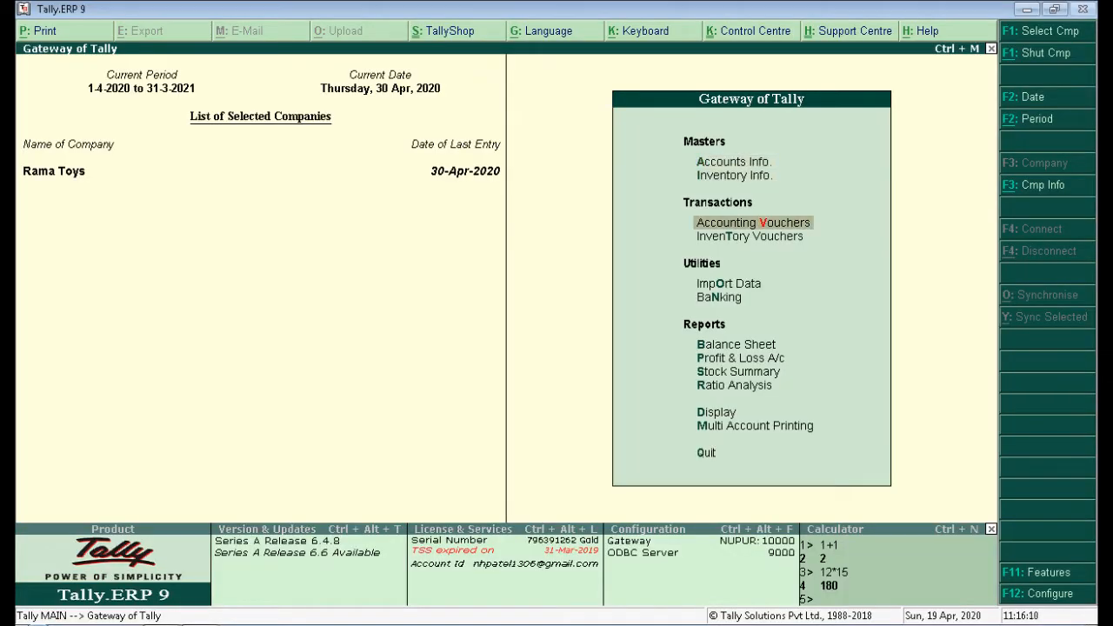
key("Return")
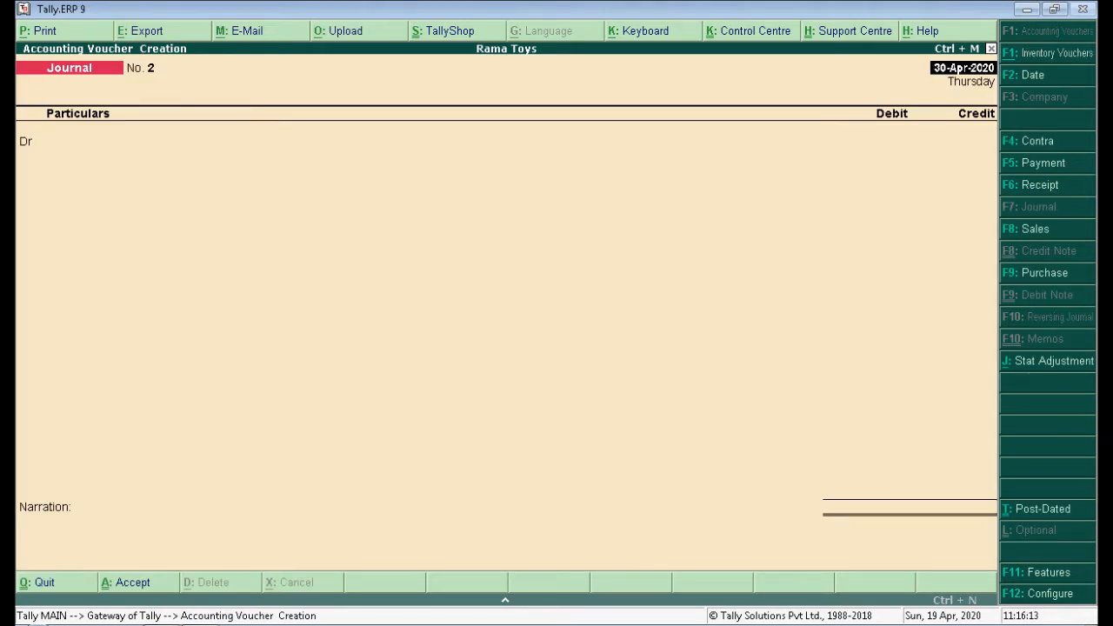
key("F9")
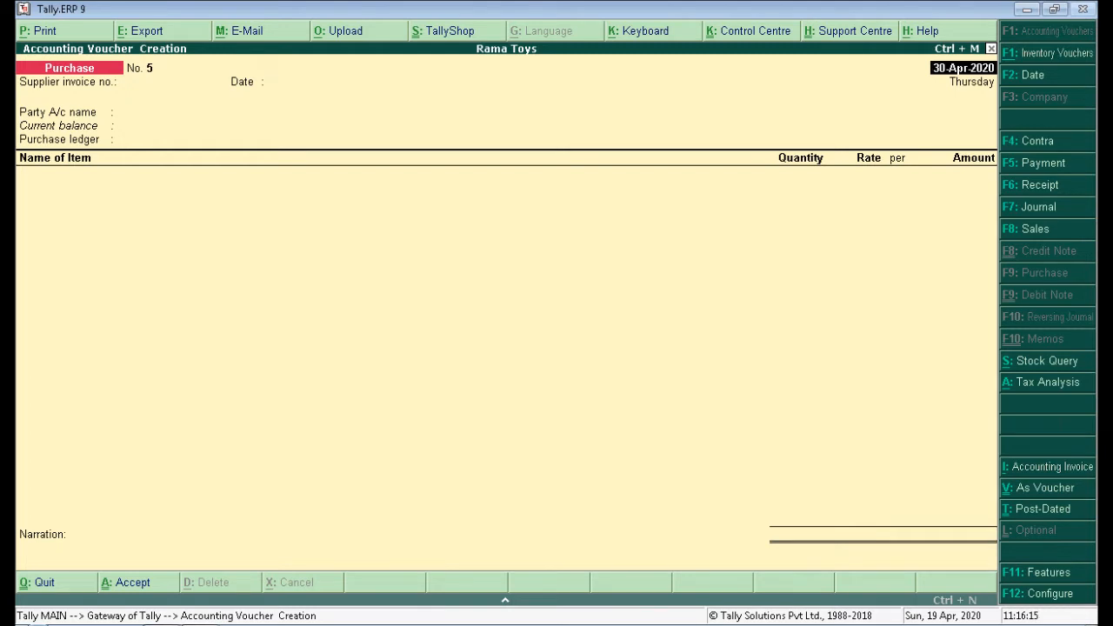
key("Return")
key("Return")
key("Return")
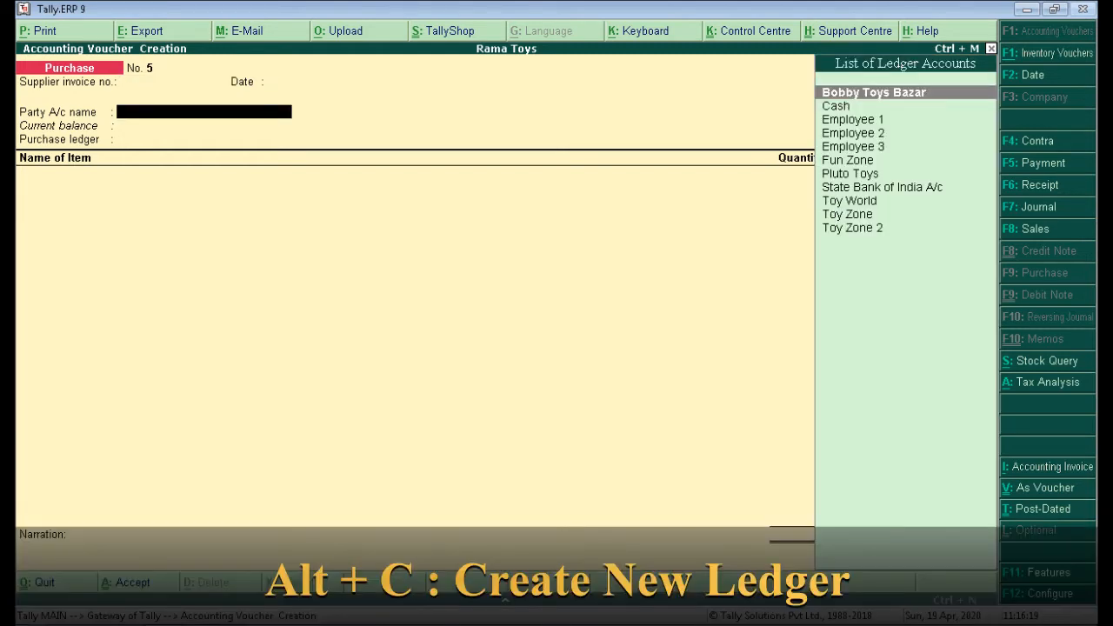
Create ledger SK Enterprise under Sundry Creditors from the voucher, pasting the name from Word.
key("alt+c")
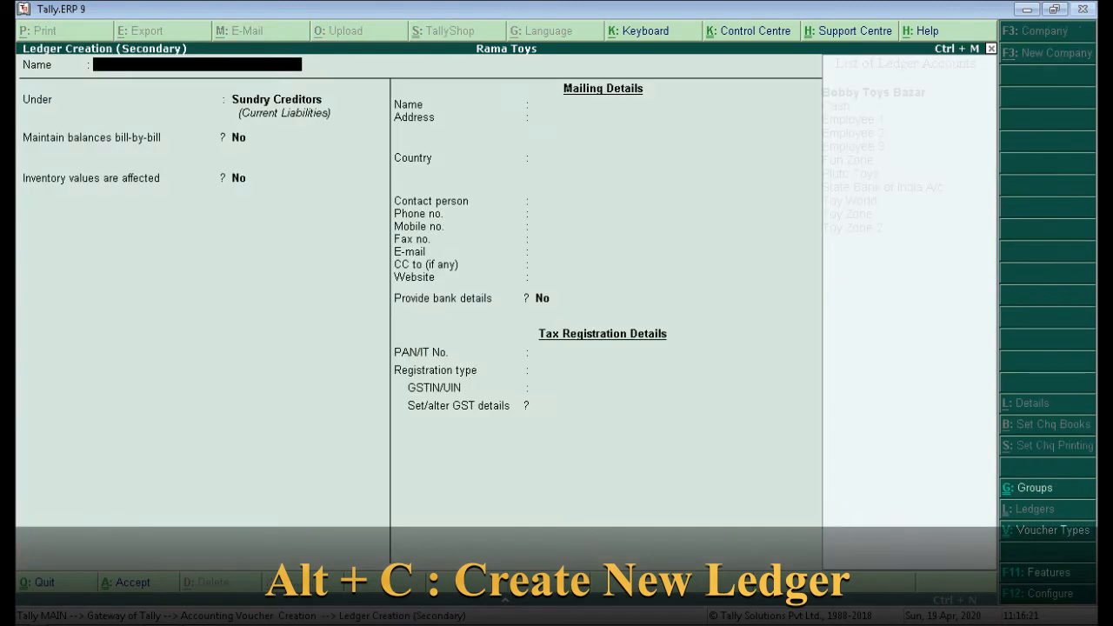
key("alt+Tab")
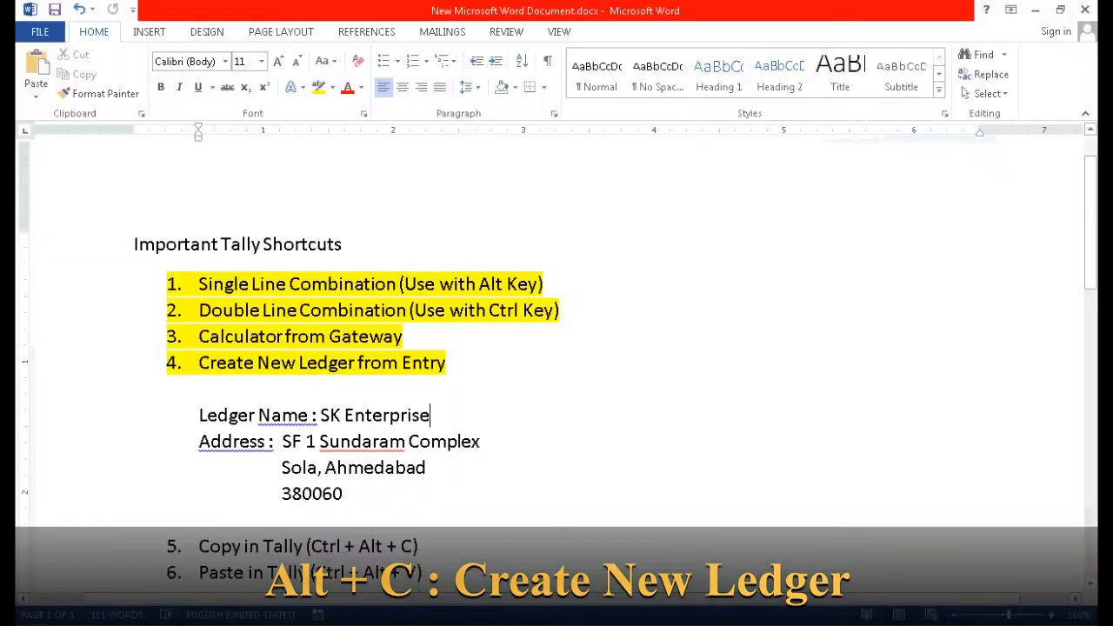
scroll(549, 365, "down", 2)
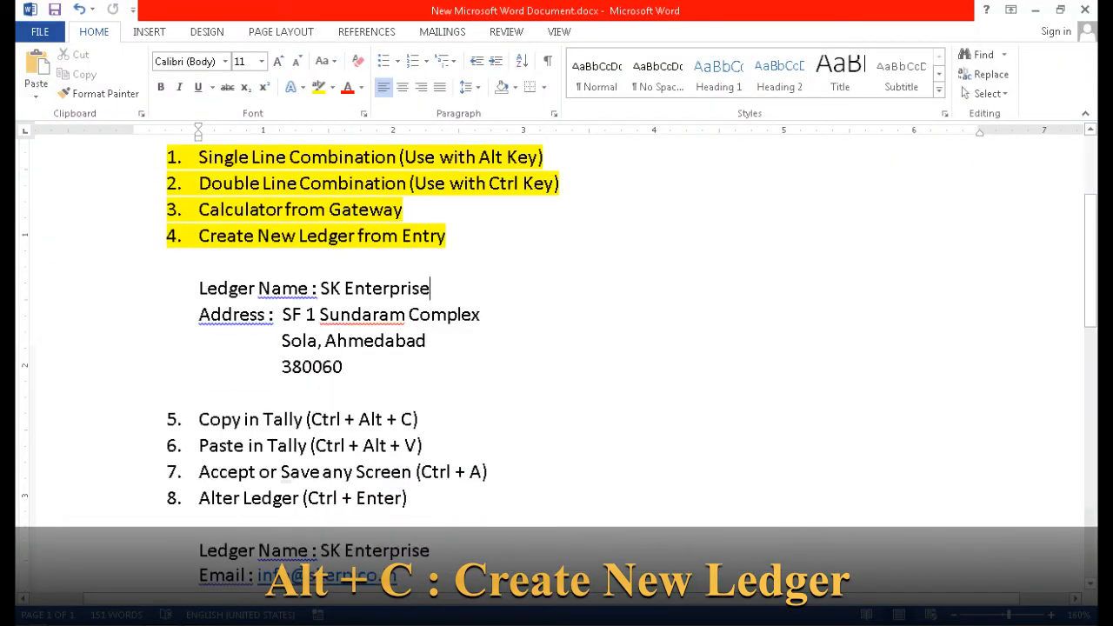
left_click_drag(321, 288, 430, 289)
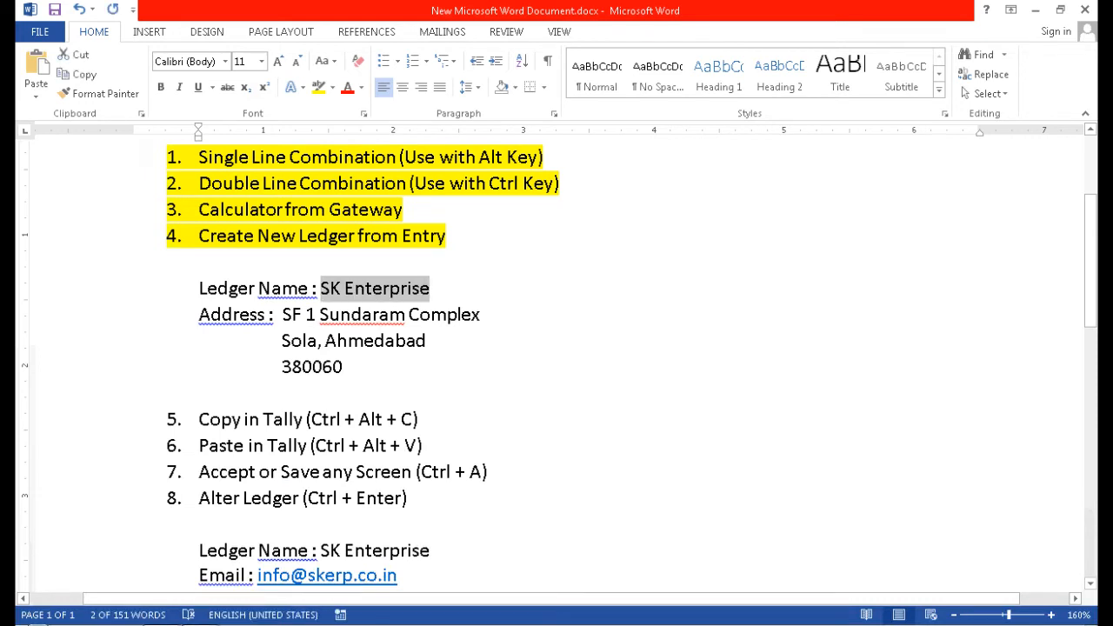
key("alt+Tab")
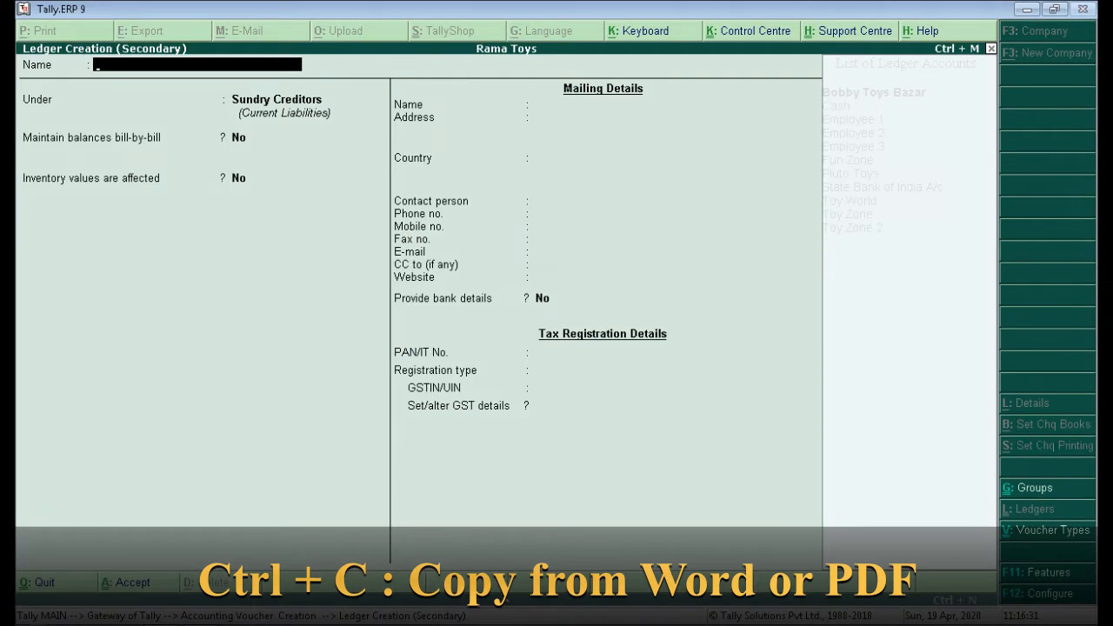
key("ctrl+alt+v")
key("Return")
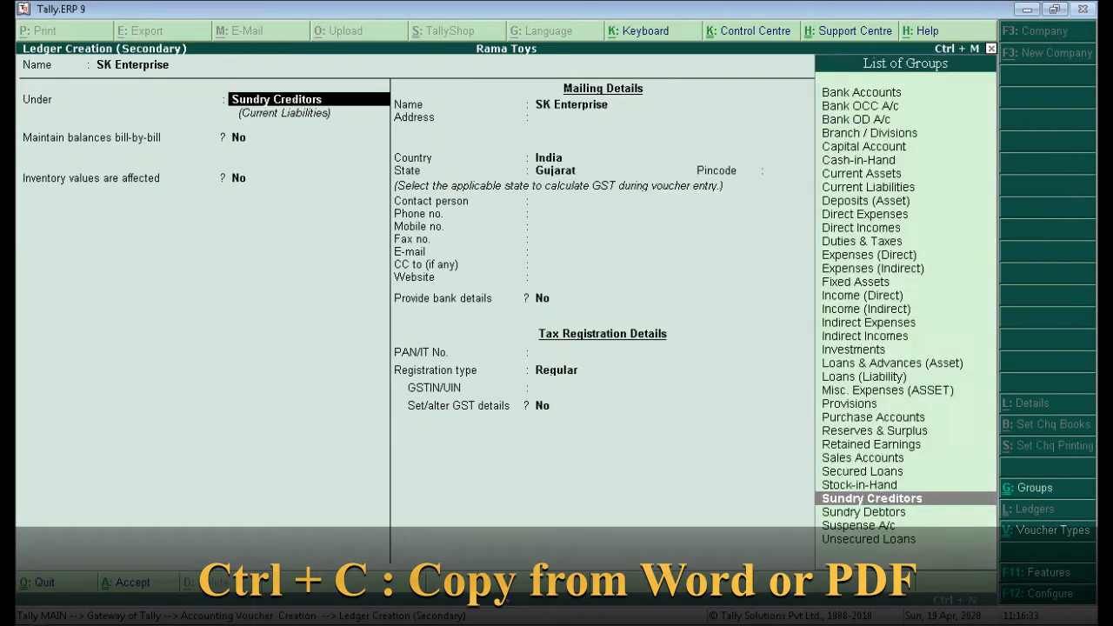
key("Return")
key("Return")
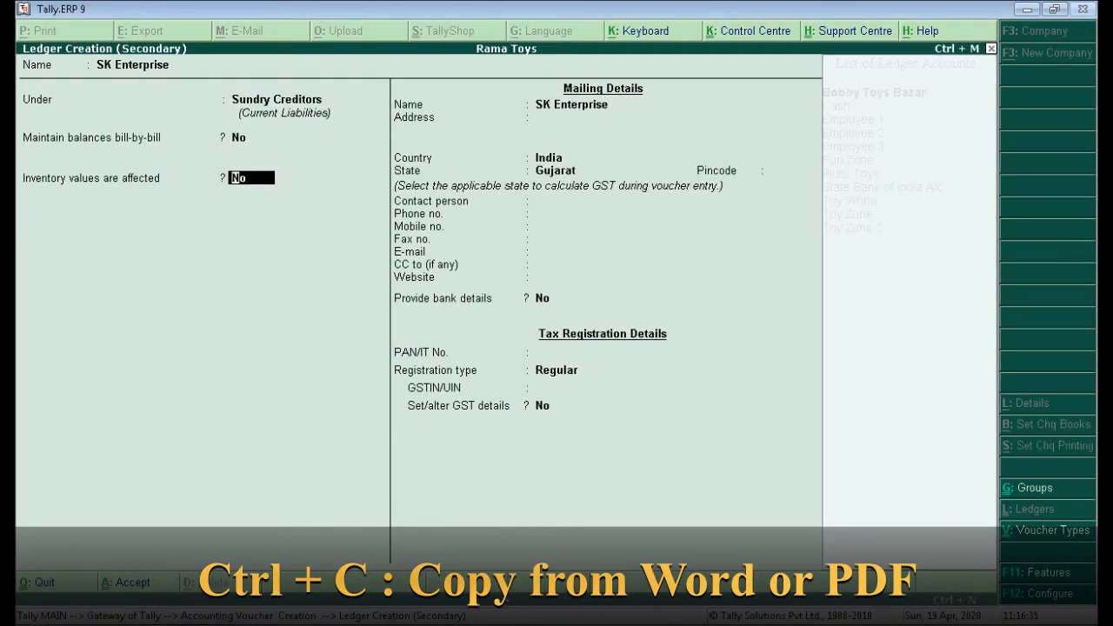
key("Return")
key("Return")
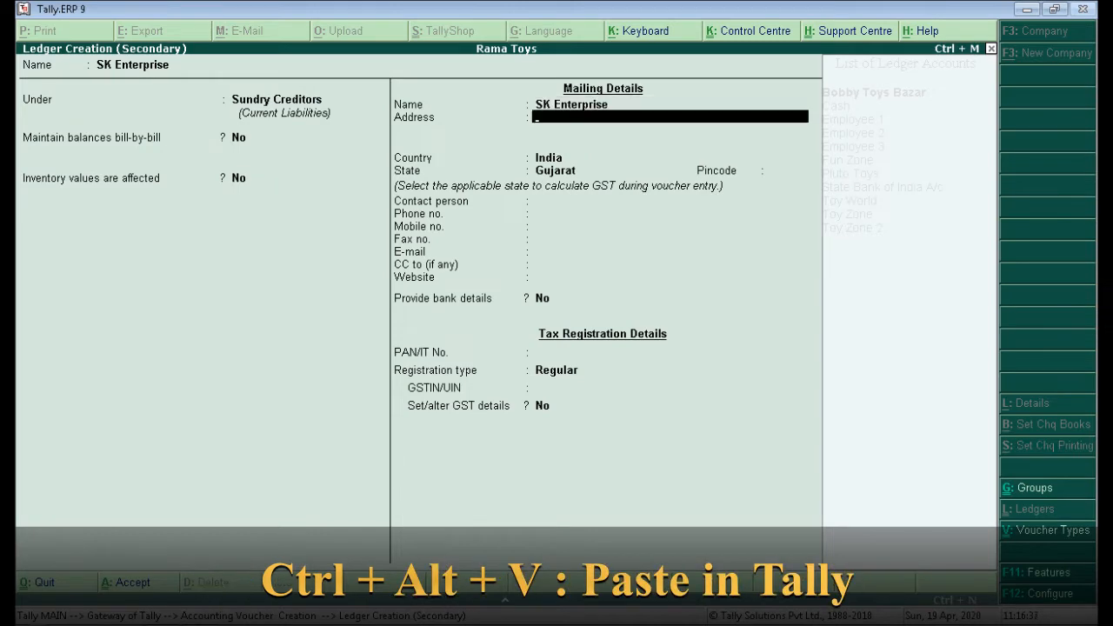
key("alt+Tab")
left_click_drag(283, 315, 480, 315)
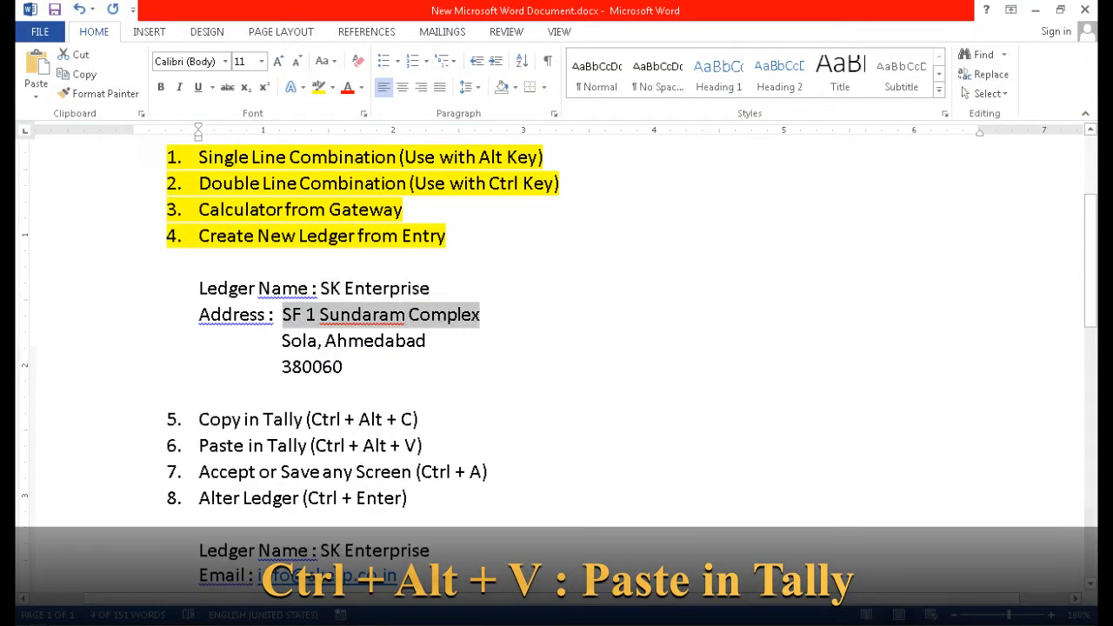
Paste the supplier's two address lines from the checklist into the ledger's Address.
key("alt+Tab")
key("ctrl+alt+v")
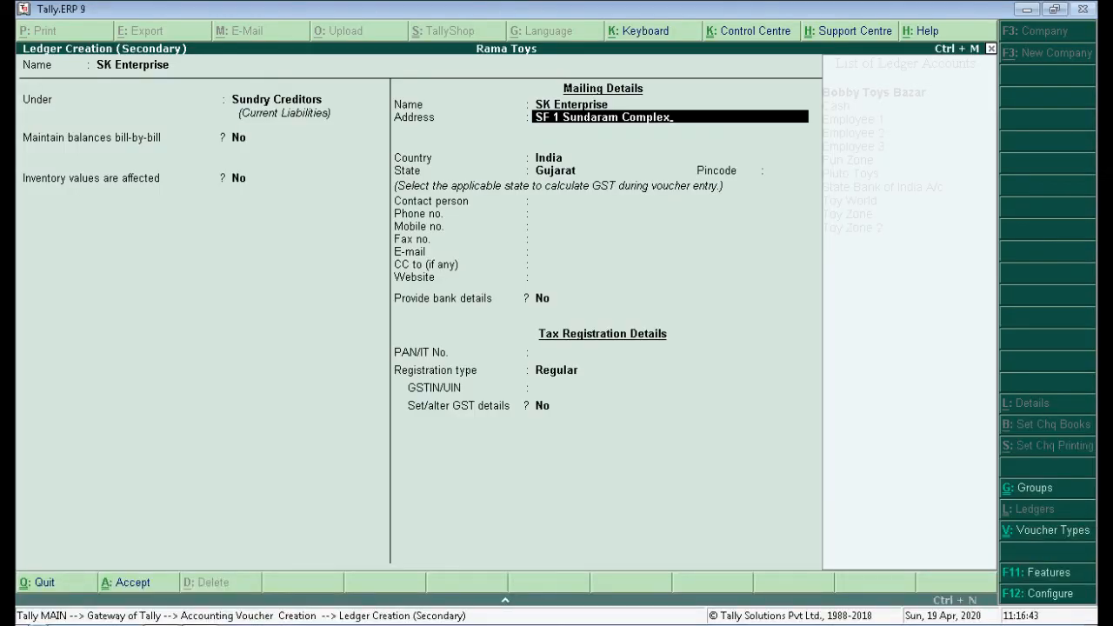
key("Return")
key("alt+Tab")
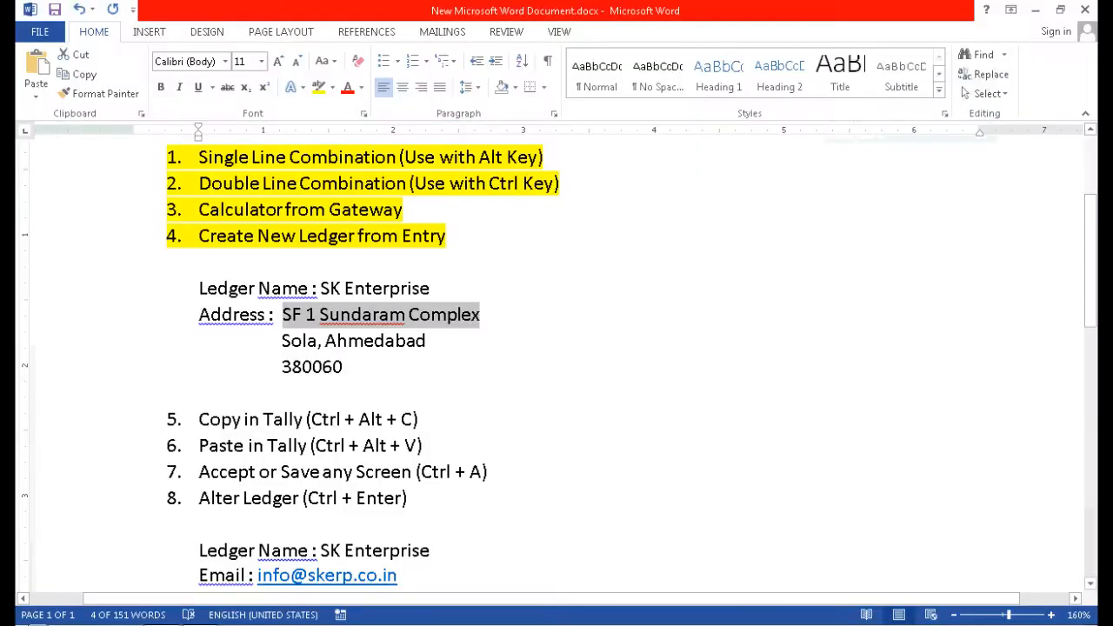
left_click_drag(282, 341, 426, 341)
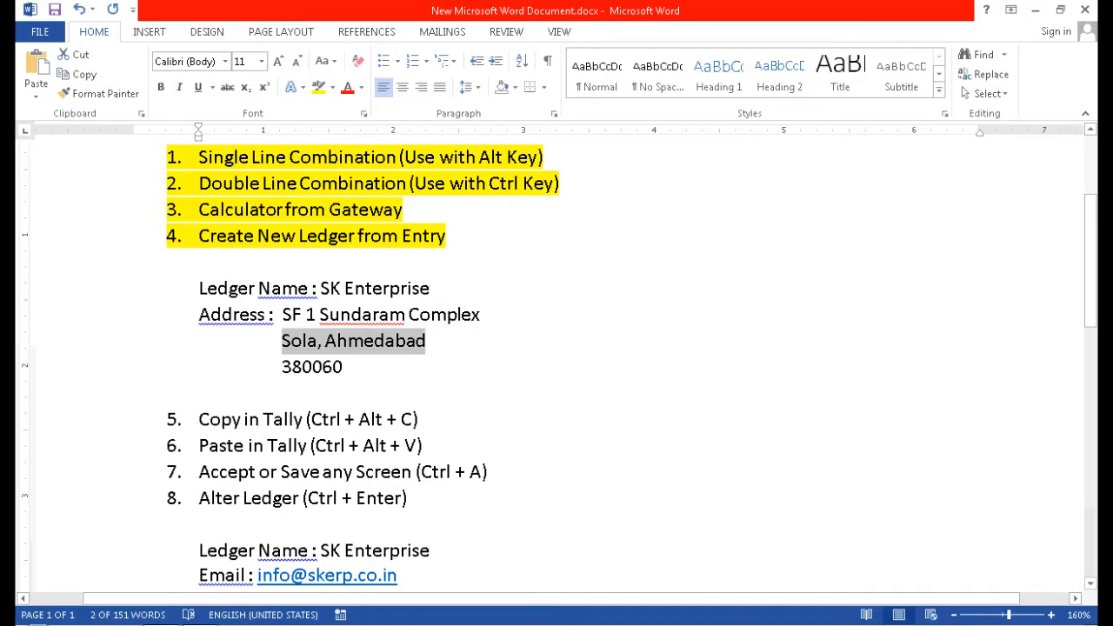
key("ctrl+c")
key("alt+Tab")
key("ctrl+alt+v")
key("Return")
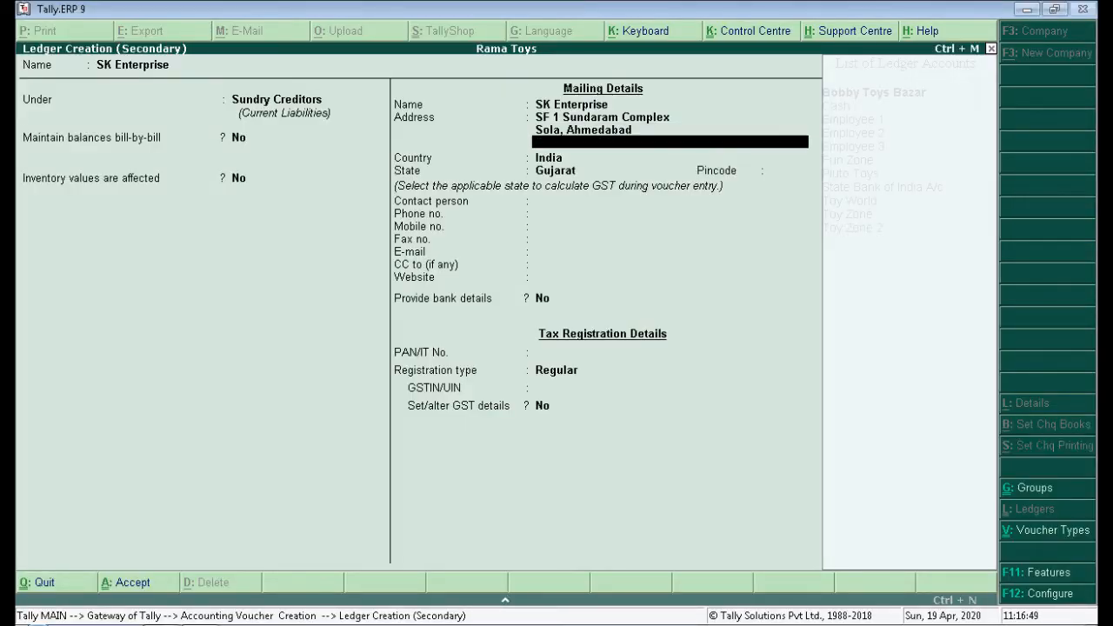
Paste the supplier's pincode into the ledger and start entering the phone number.
key("alt+Tab")
left_click_drag(282, 366, 342, 366)
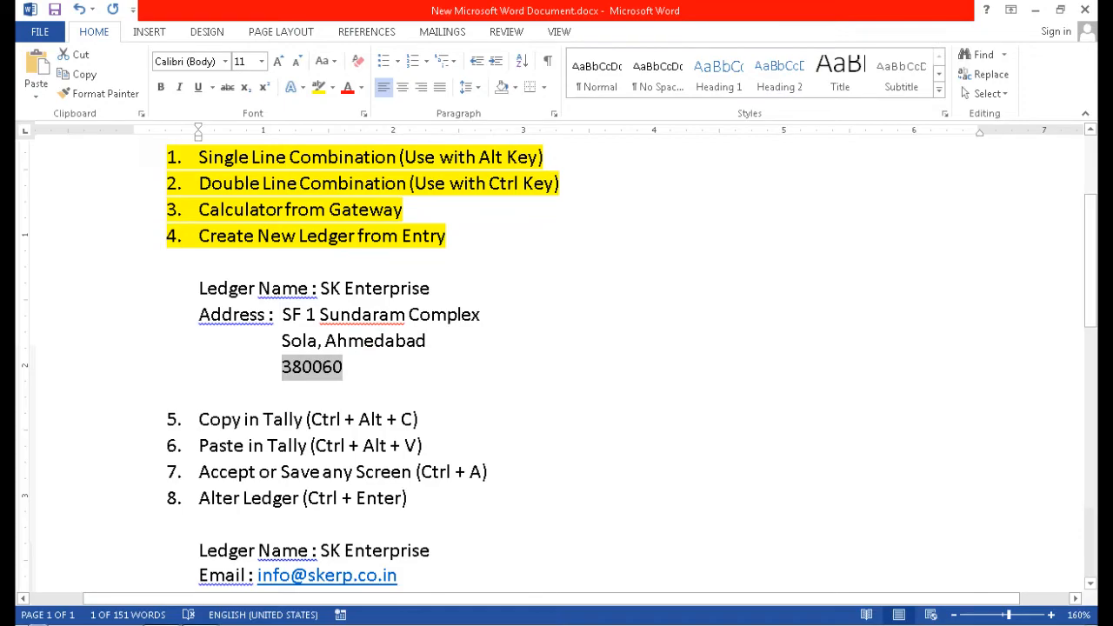
key("ctrl+c")
key("alt+Tab")
key("Return")
key("Return")
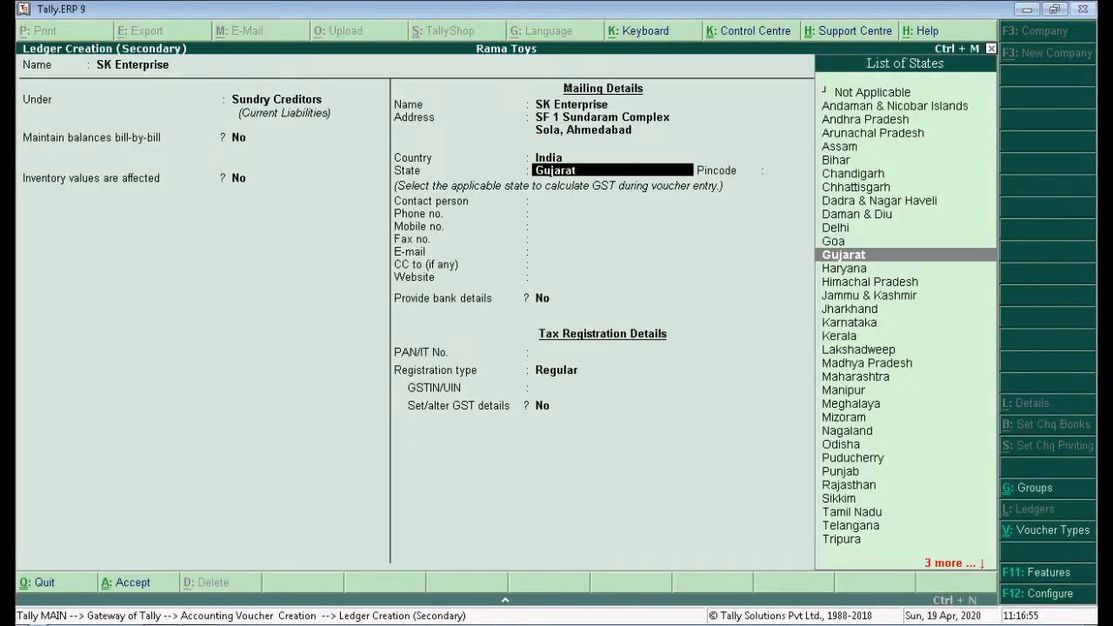
key("Return")
key("ctrl+alt+v")
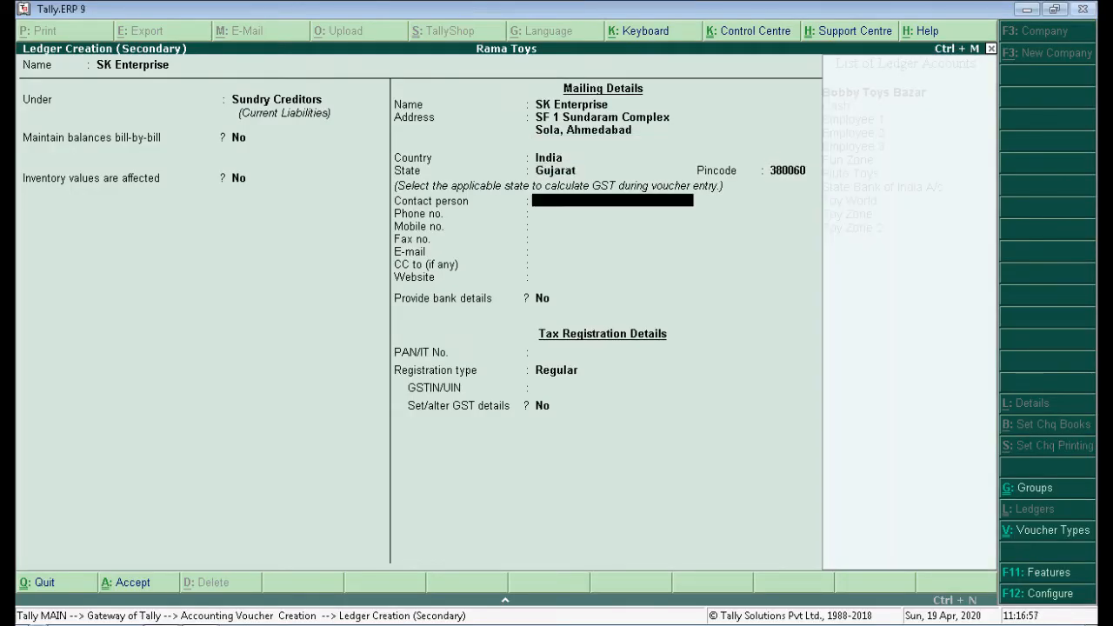
key("Return")
key("Return")
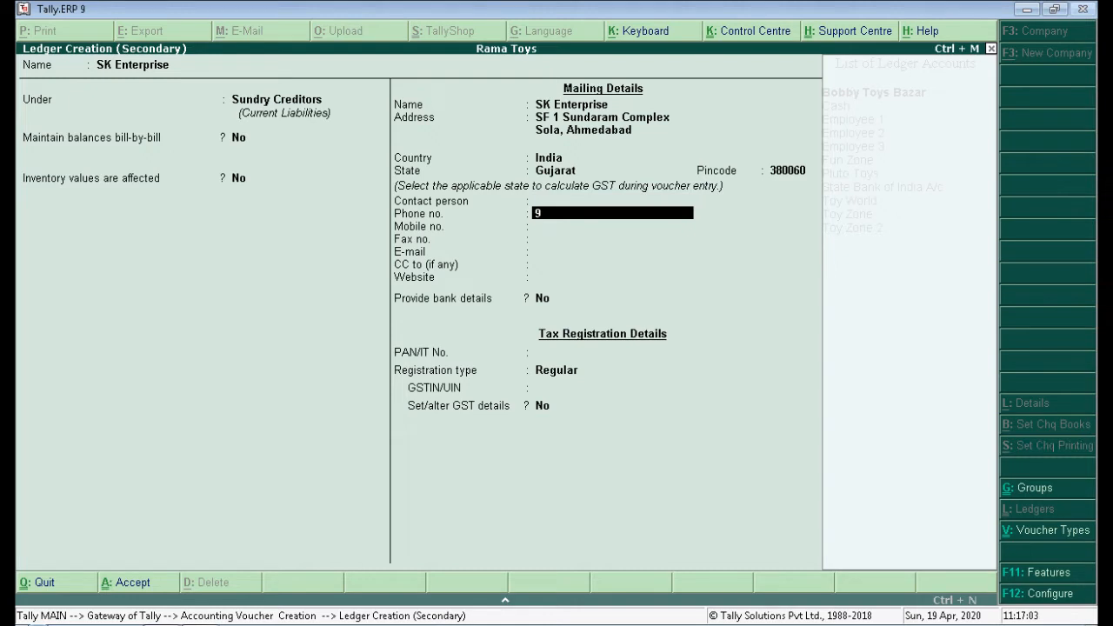
key("Return")
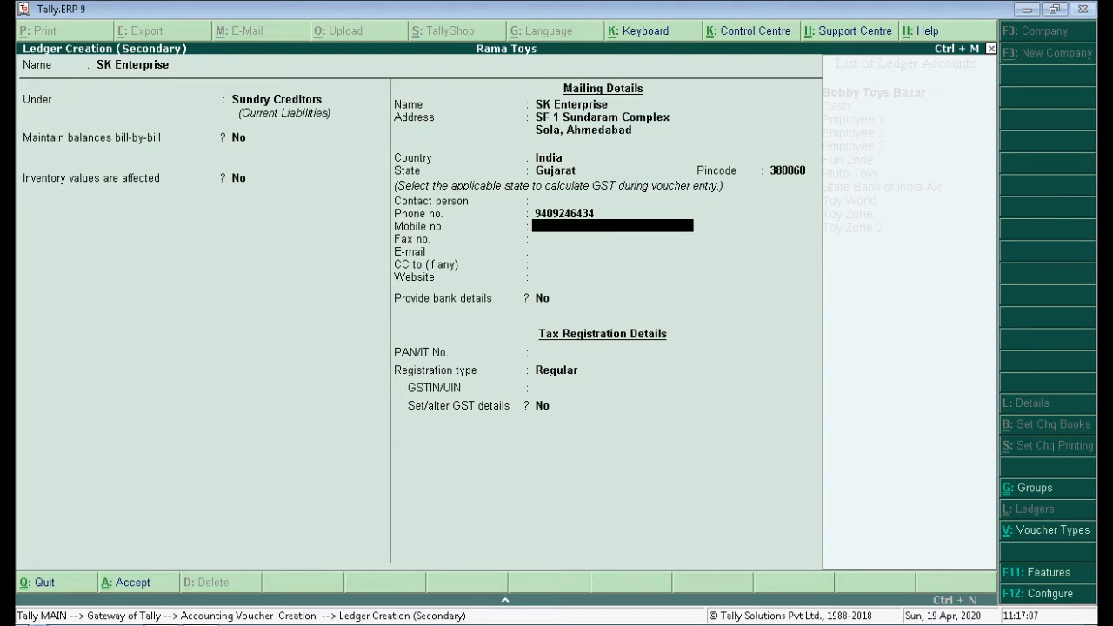
Move the contact number from Phone no. into Mobile no., clearing Phone no.
key("Up")
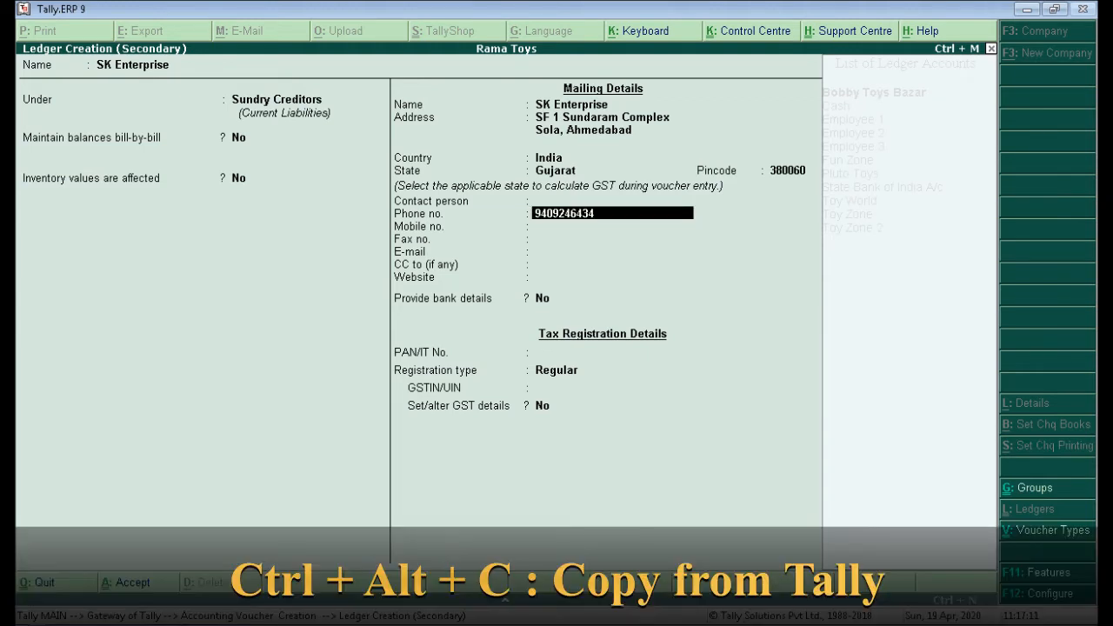
key("Down")
key("ctrl+alt+v")
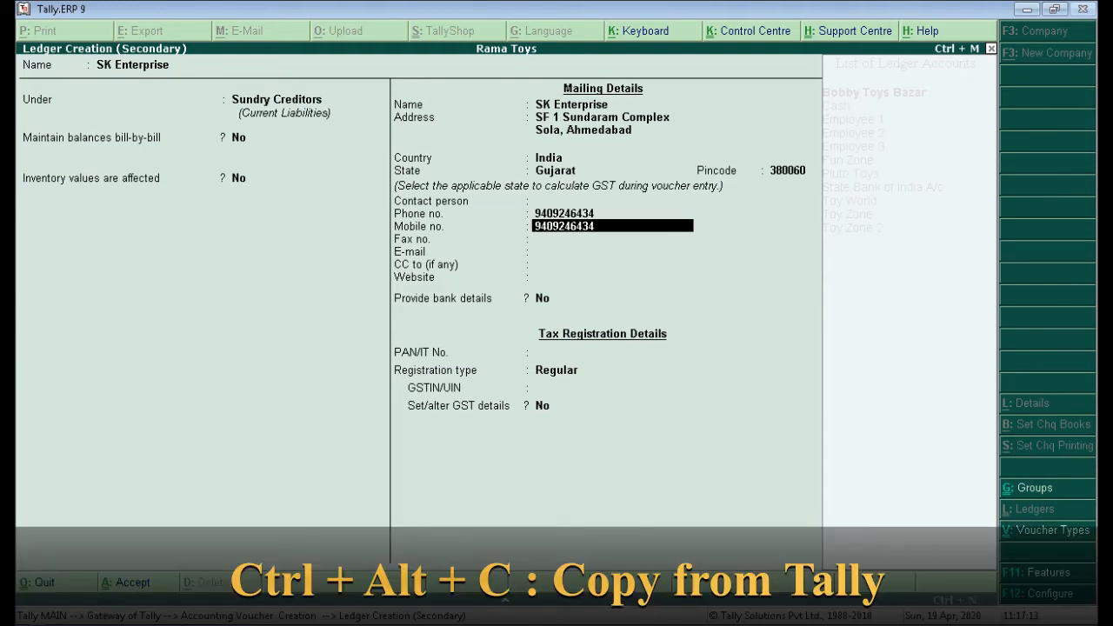
key("Down")
key("Up")
key("Up")
key("space")
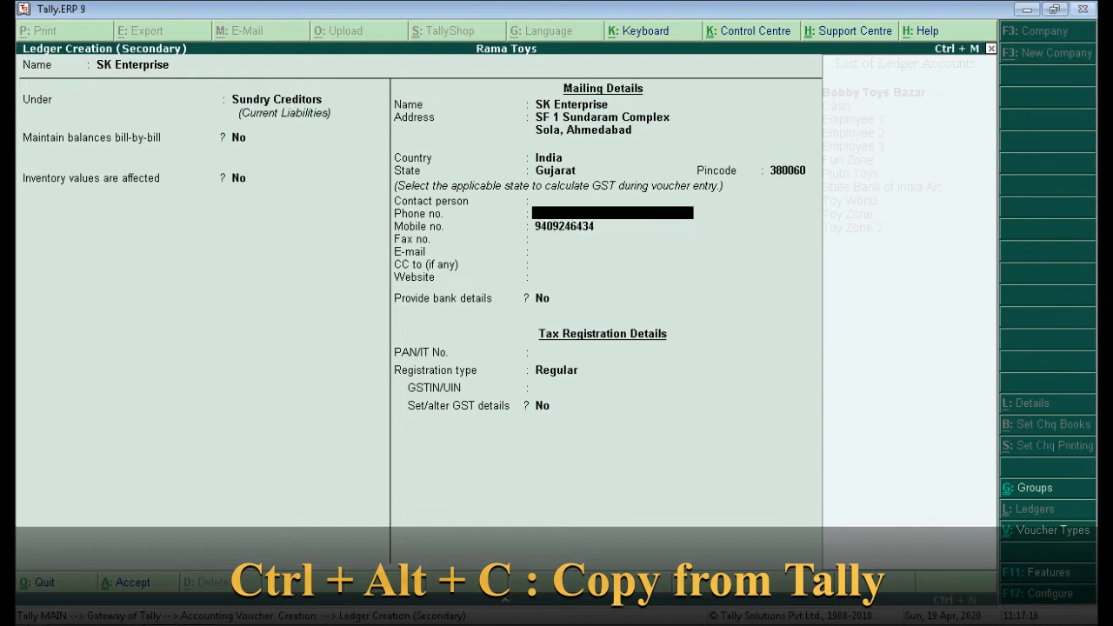
key("Down")
key("Down")
key("Down")
key("Down")
key("Down")
key("Down")
key("Down")
key("Down")
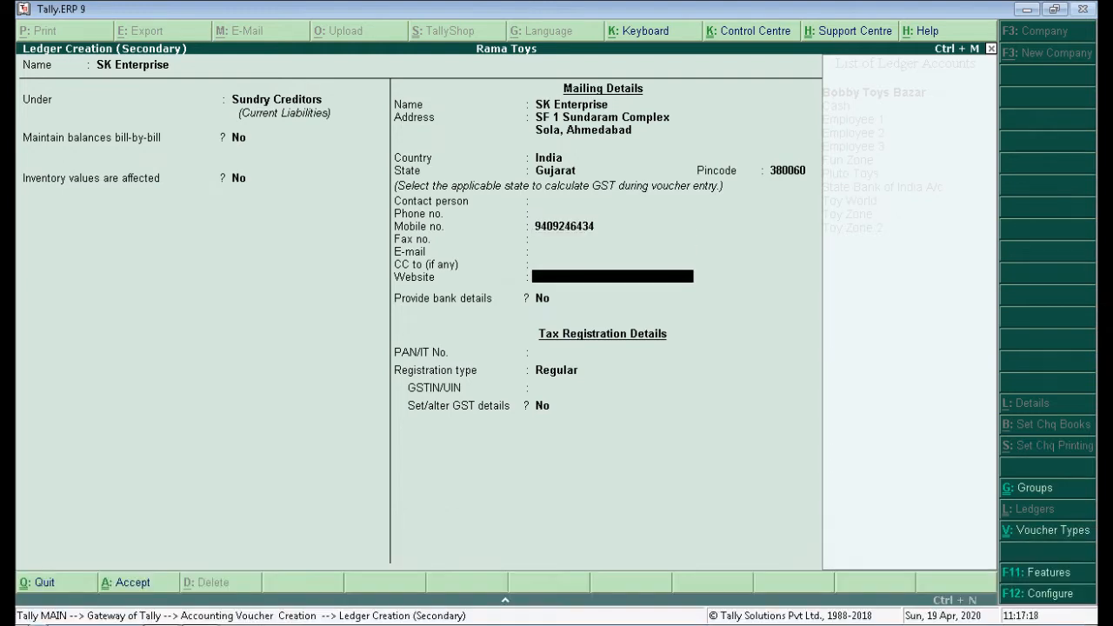
Save the SK Enterprise ledger and accept the voucher's supplier details.
key("Return")
key("Return")
key("Return")
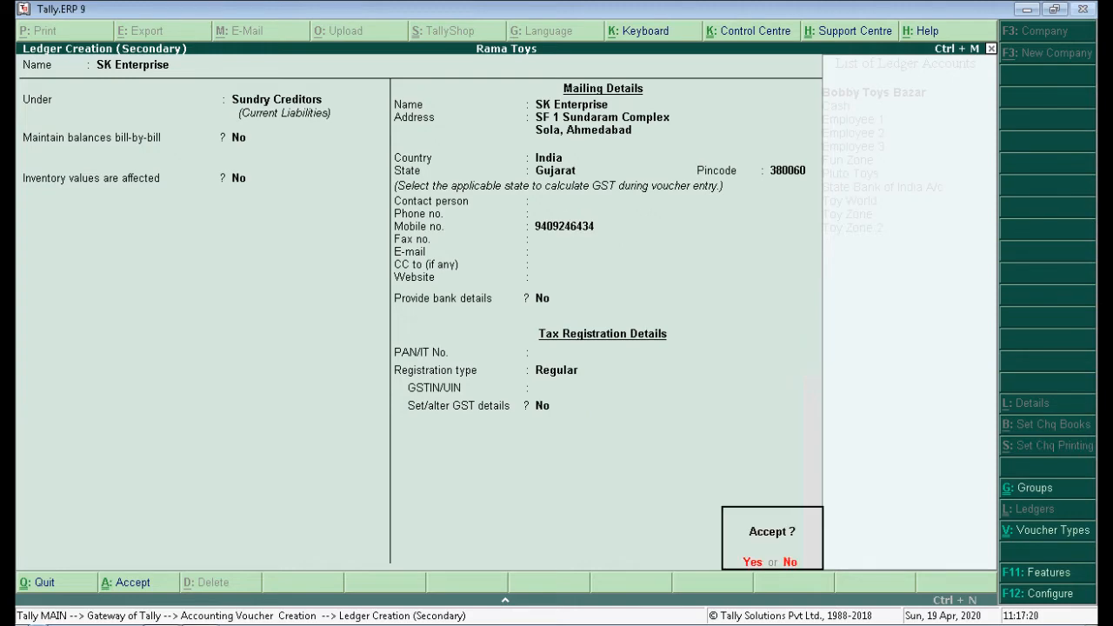
key("Return")
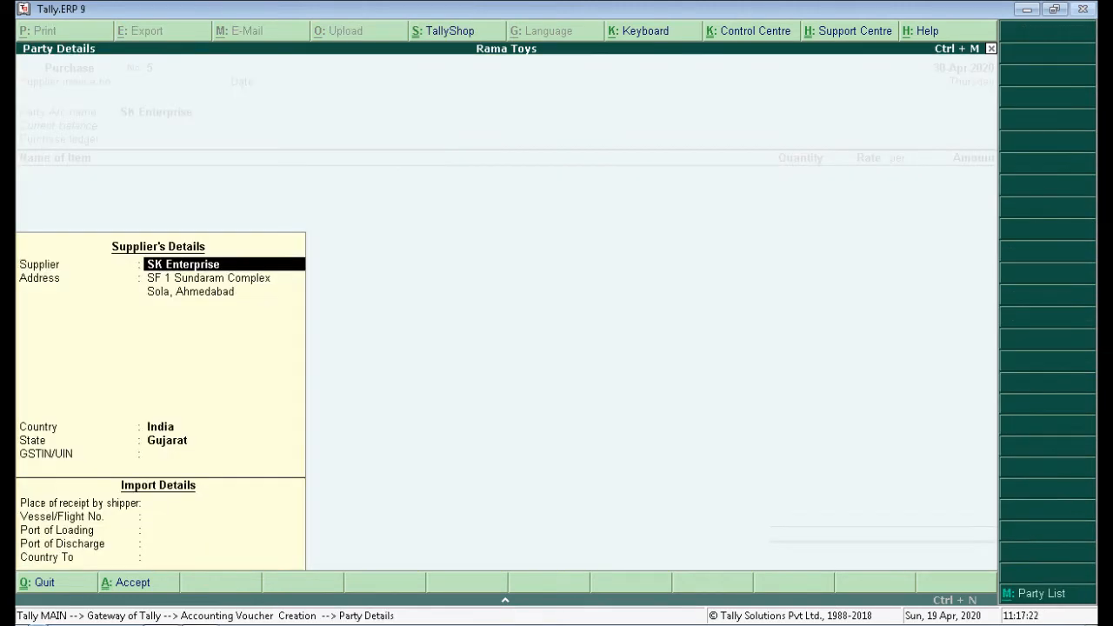
key("Return")
key("Return")
key("Return")
key("Return")
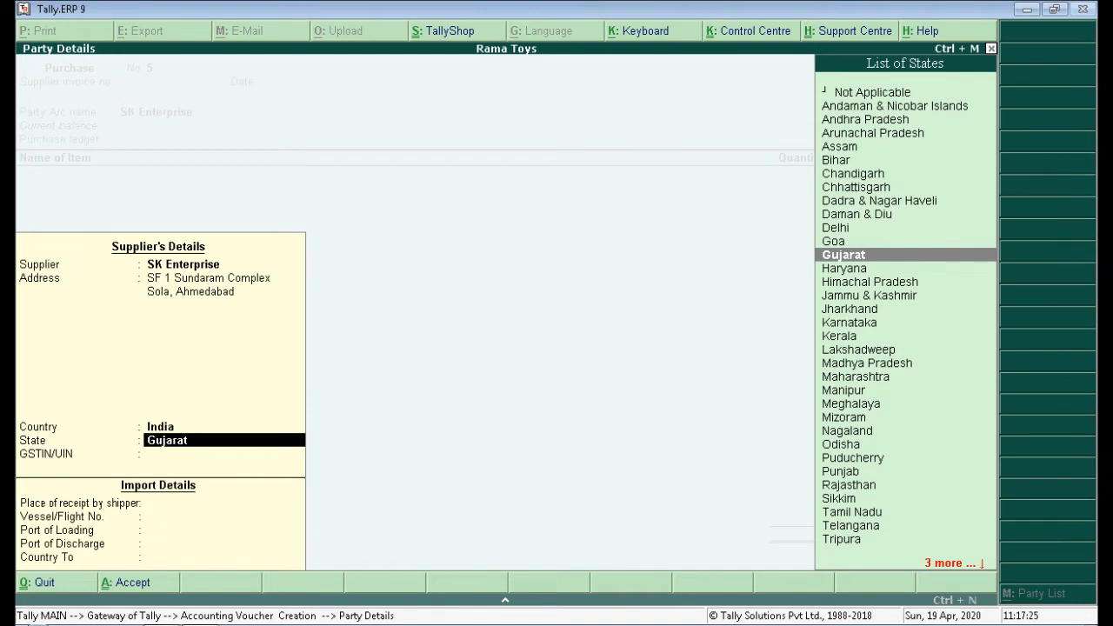
key("ctrl+a")
key("alt+Tab")
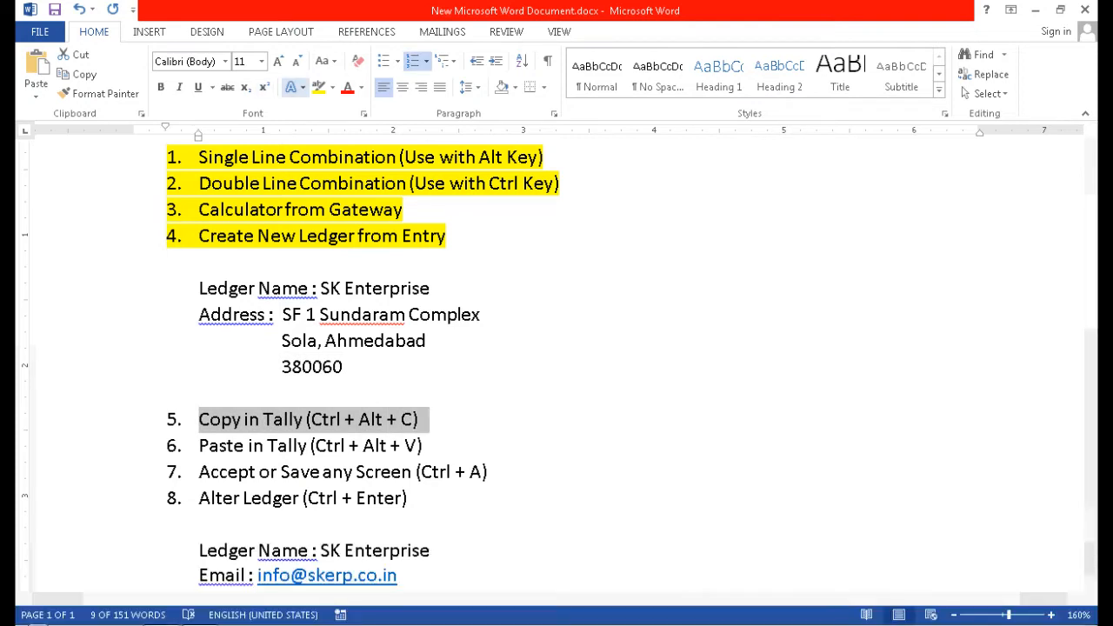
Highlight checklist items 5, 6 and 7 (Copy, Paste, Accept or Save) in yellow.
left_click(319, 87)
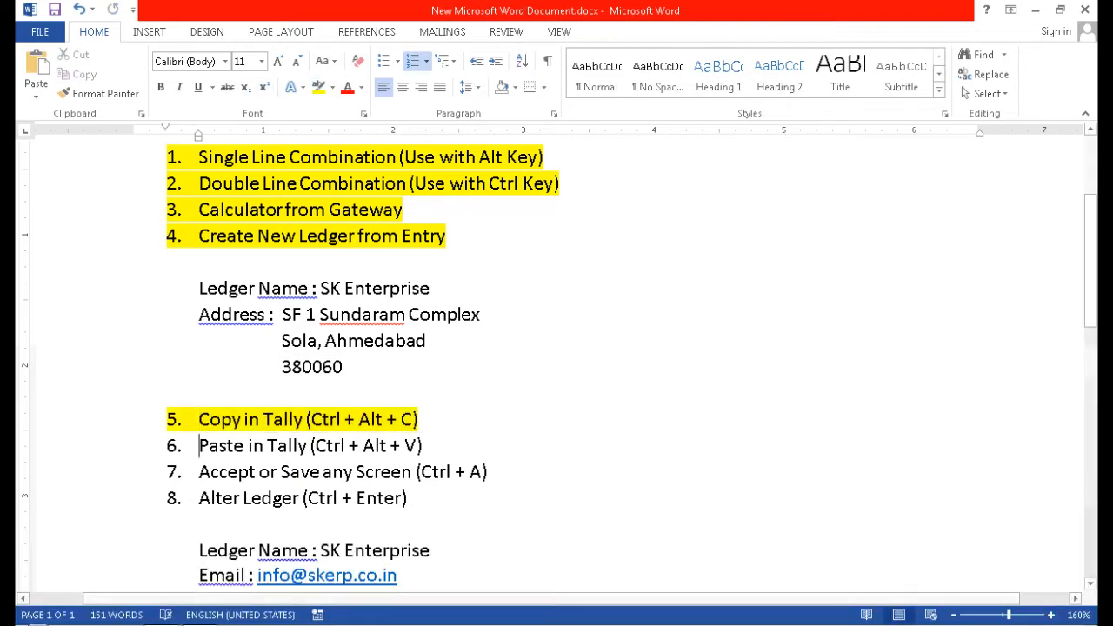
left_click_drag(199, 446, 430, 446)
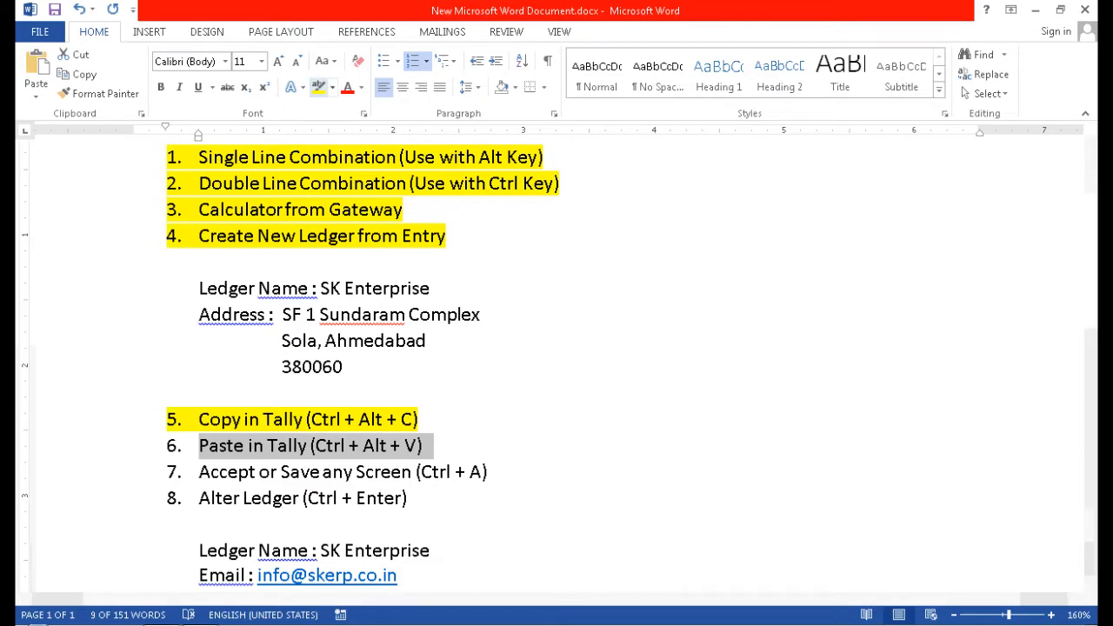
left_click(319, 87)
scroll(557, 348, "down", 3)
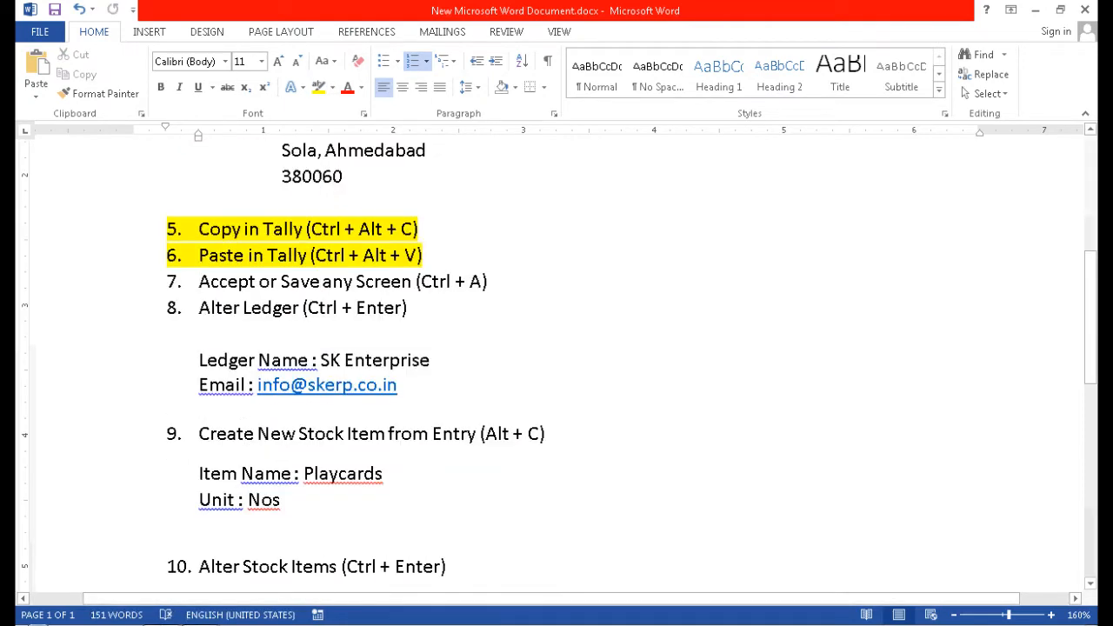
left_click_drag(199, 281, 500, 281)
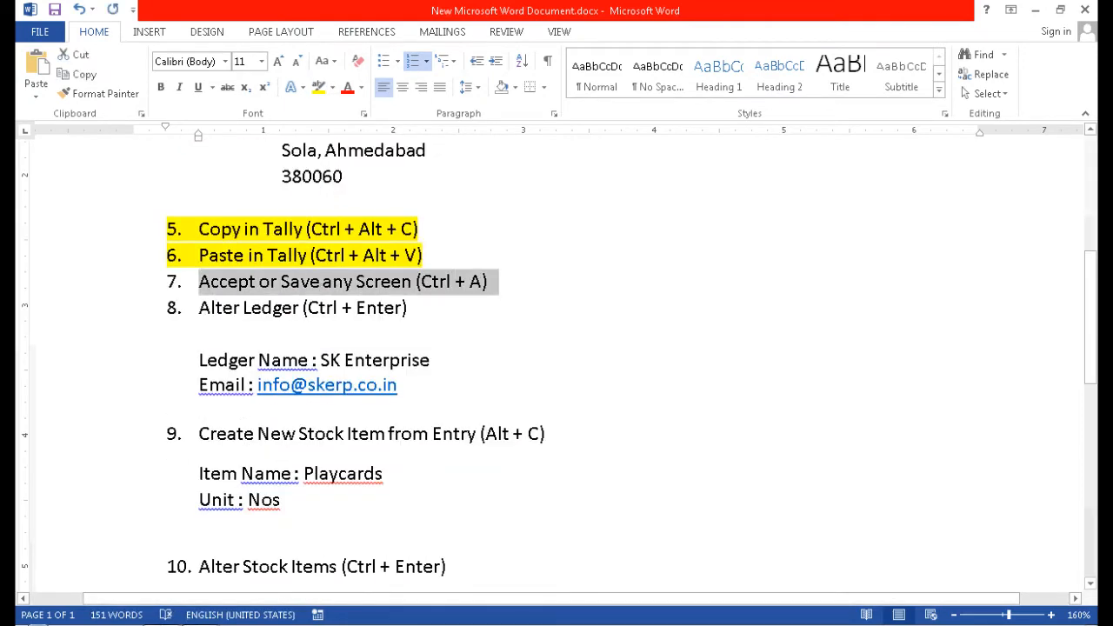
left_click(318, 87)
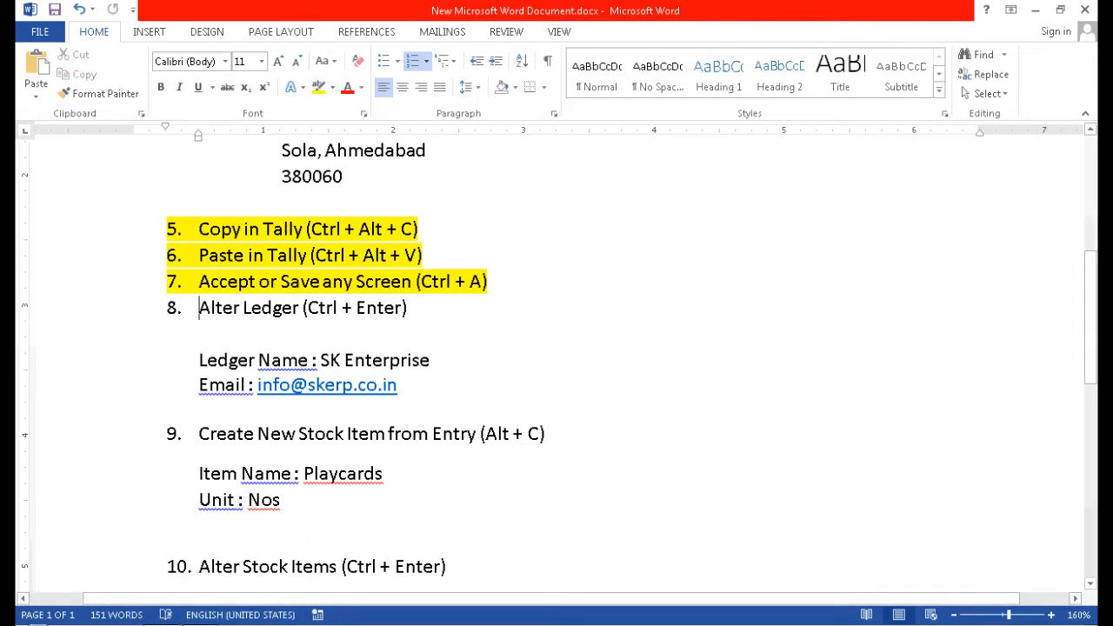
key("alt+Tab")
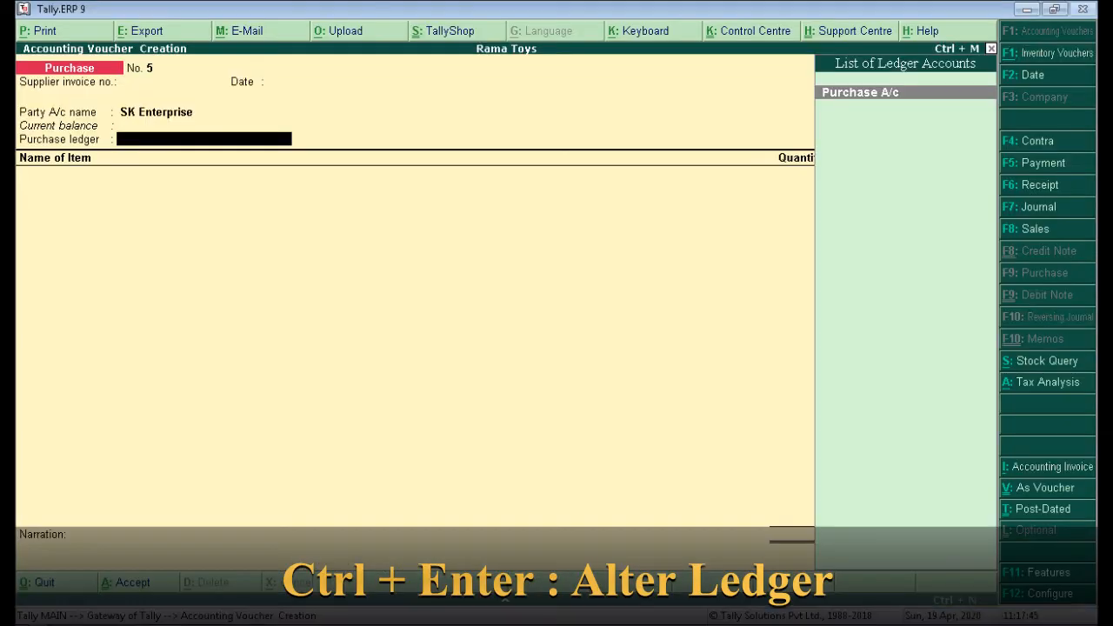
Open the SK Enterprise ledger for alteration and highlight checklist item 8, Alter Ledger, yellow.
key("BackSpace")
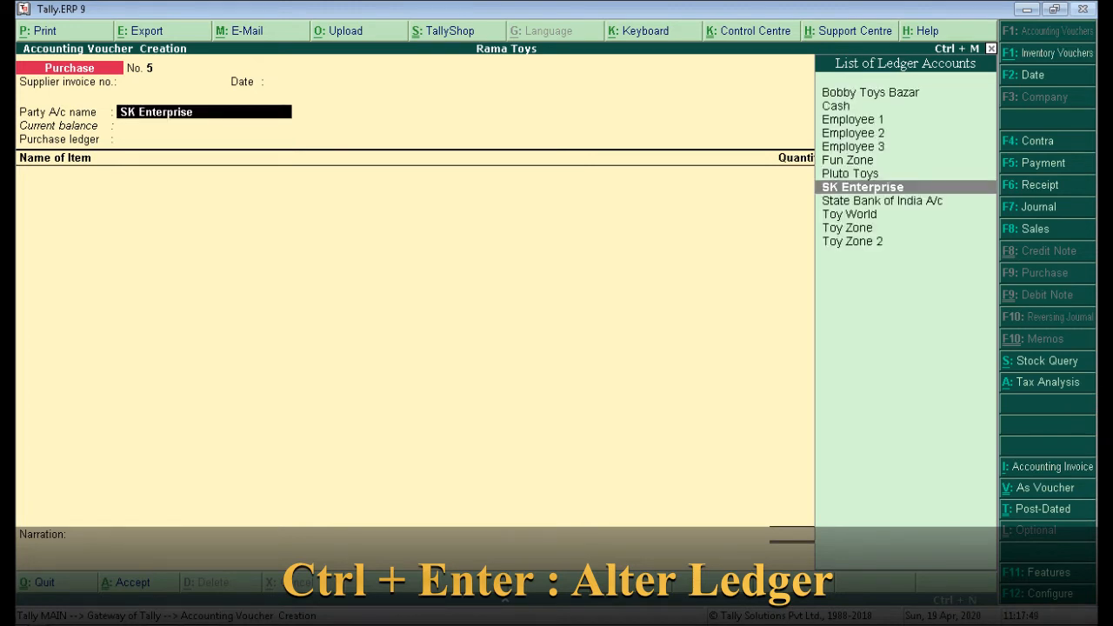
key("ctrl+Return")
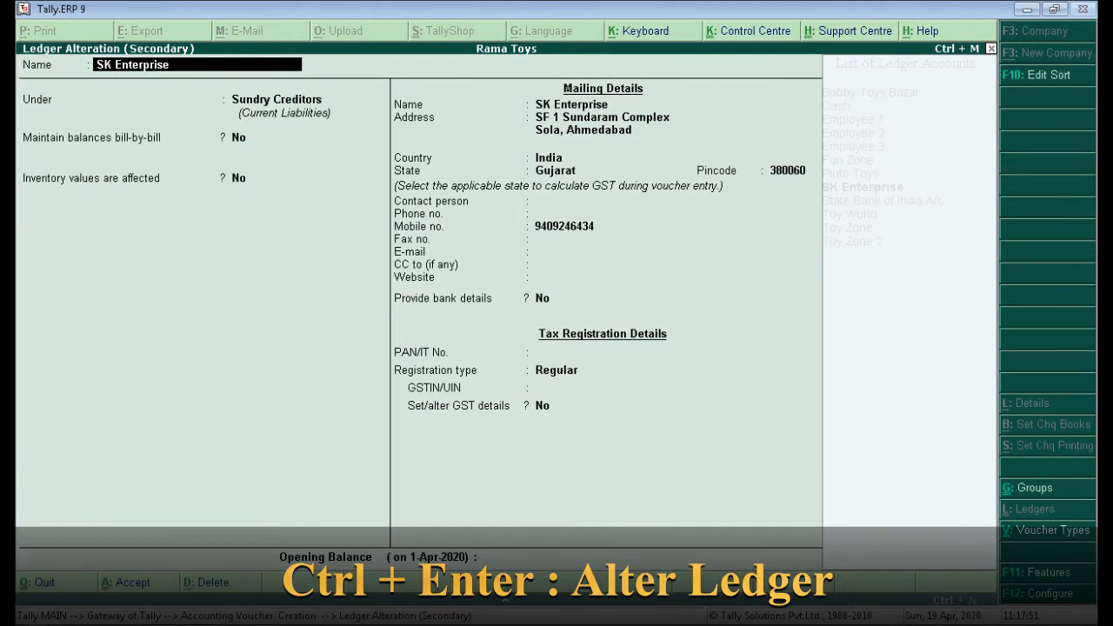
key("alt+Tab")
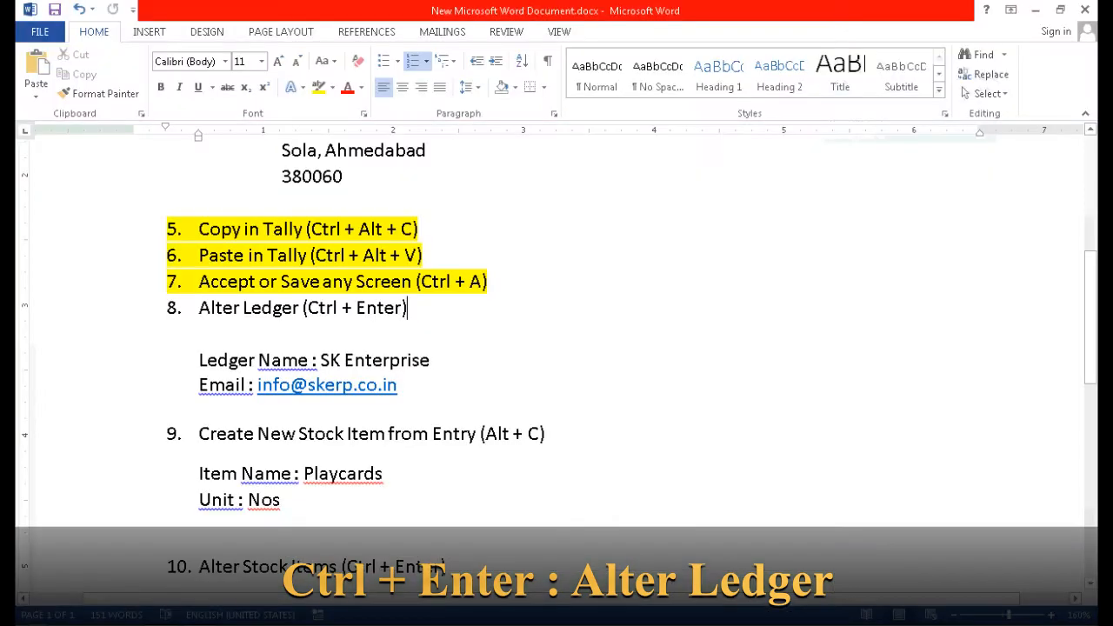
left_click(148, 308)
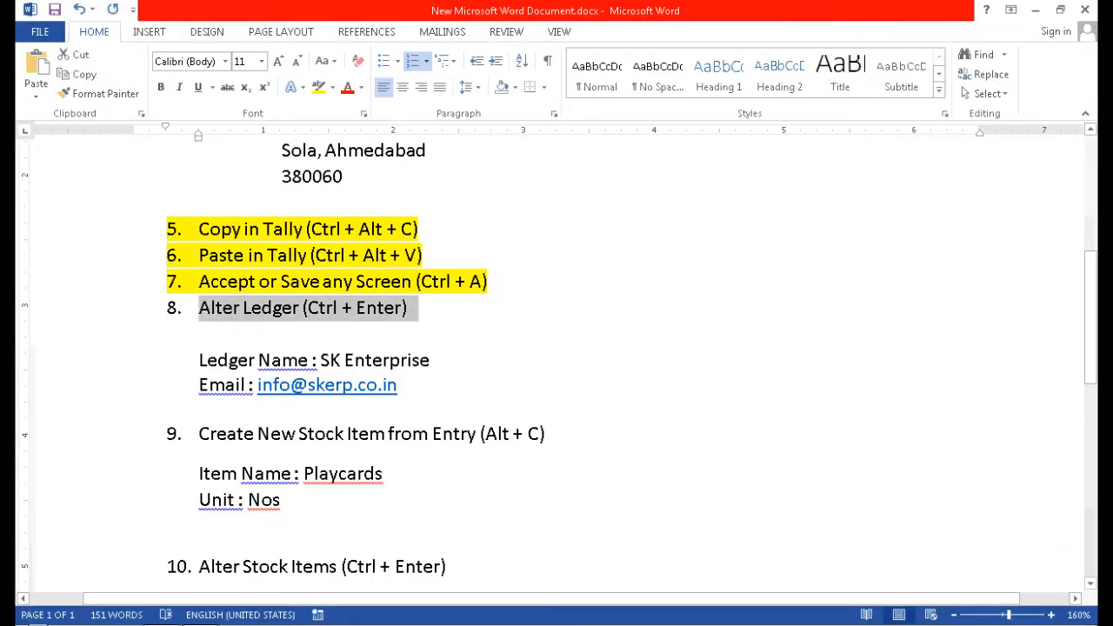
left_click(318, 87)
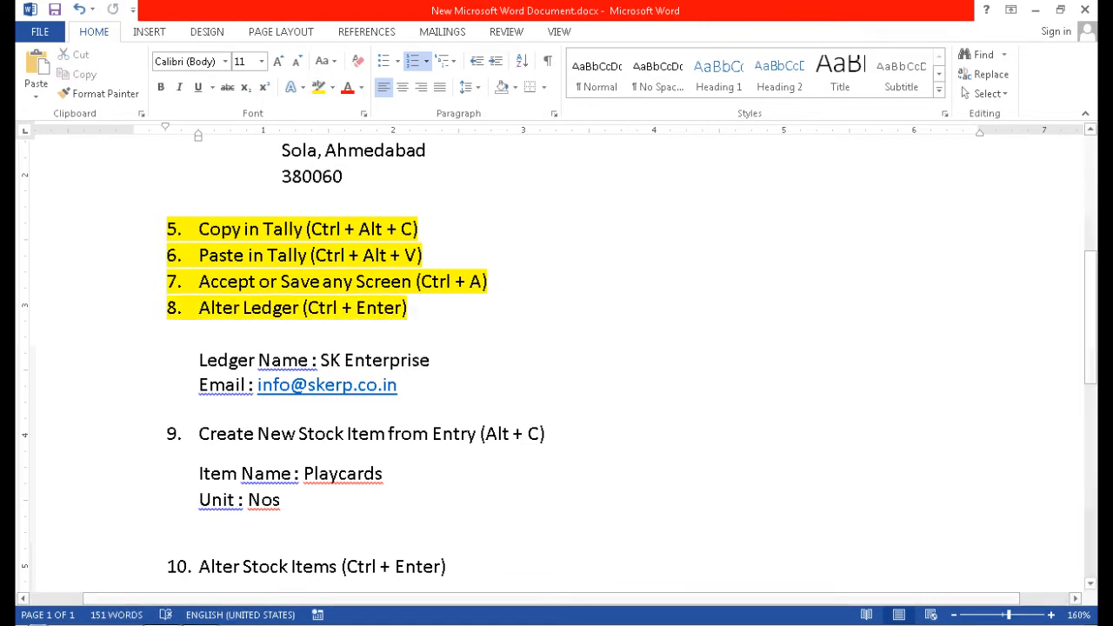
key("shift+Left")
key("shift+Left")
key("shift+Left")
key("shift+Left")
key("shift+Left")
key("shift+Left")
key("shift+Left")
key("shift+Left")
key("shift+Left")
key("shift+Left")
key("shift+Left")
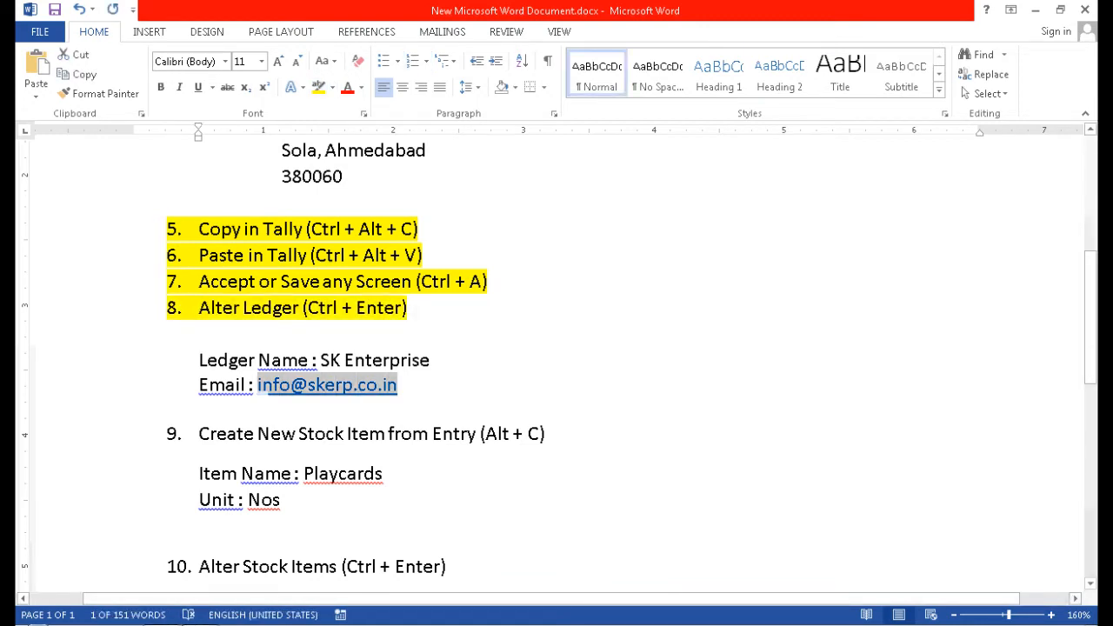
key("alt+Tab")
Enter the supplier's e-mail address in the ledger, save it, and choose Purchase A/c.
key("Return")
key("Return")
key("Return")
key("Return")
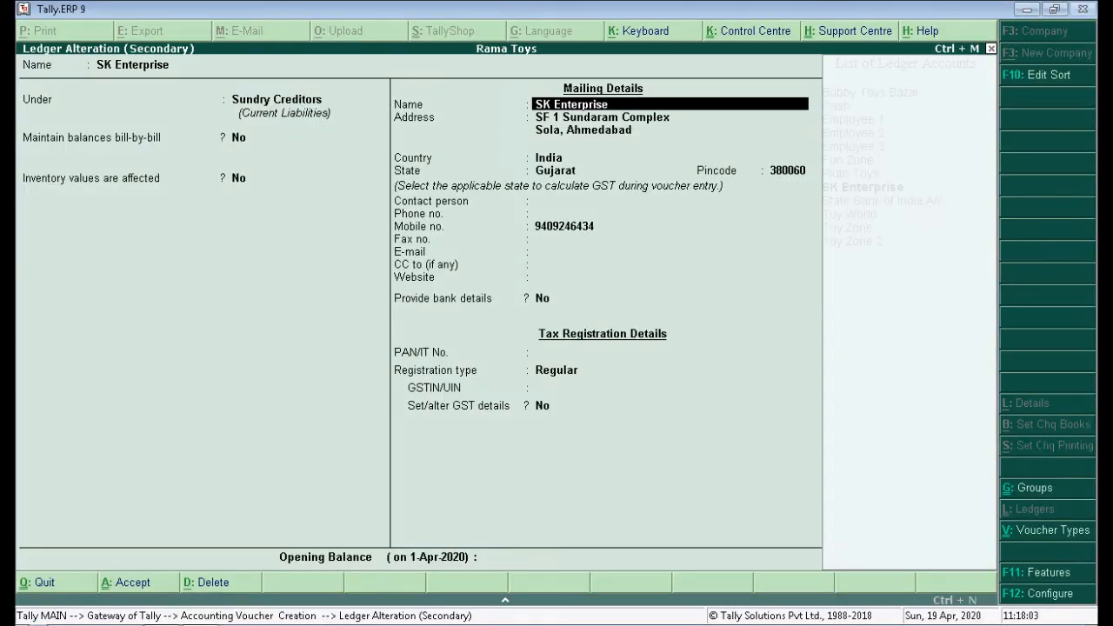
key("Return")
key("Return")
key("Return")
key("Return")
key("Return")
key("Return")
key("Return")
key("Return")
key("Return")
key("Return")
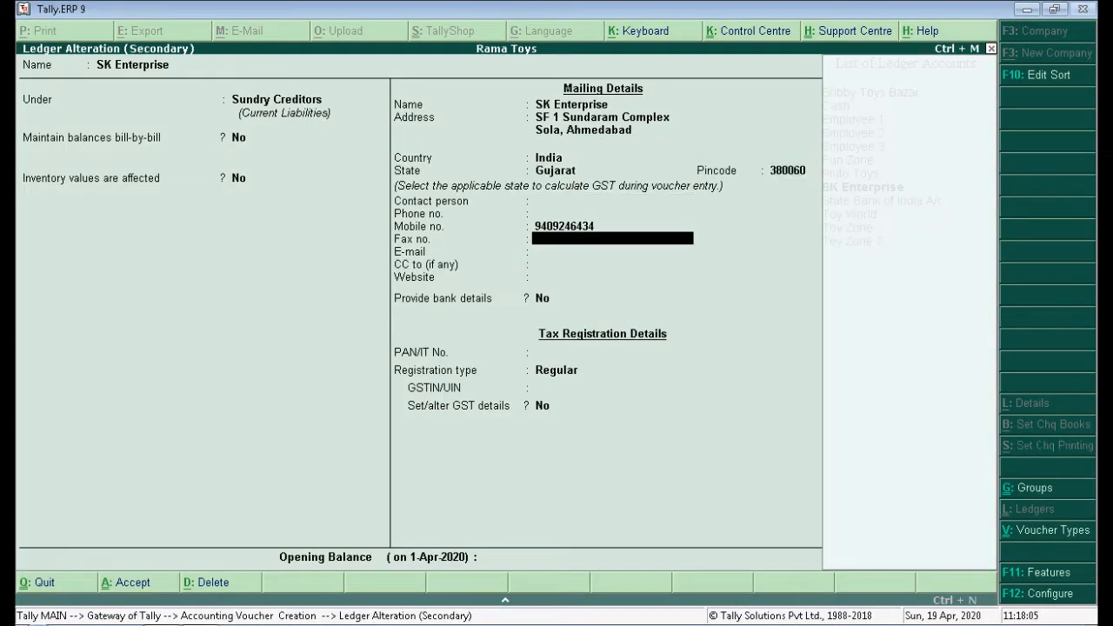
key("Return")
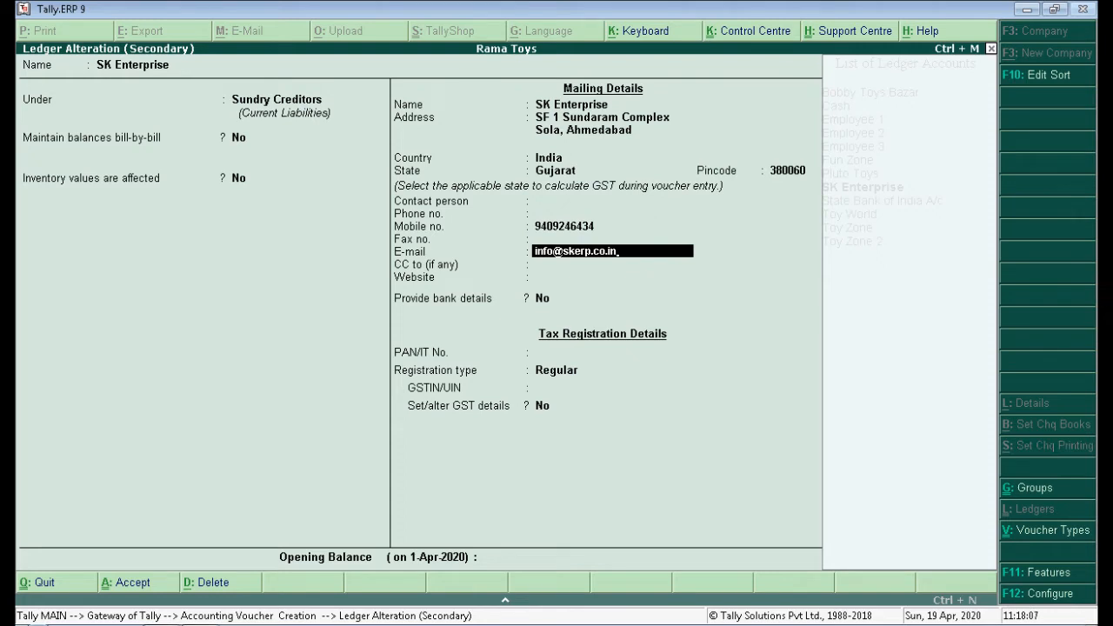
key("Return")
key("Return")
key("Return")
key("Return")
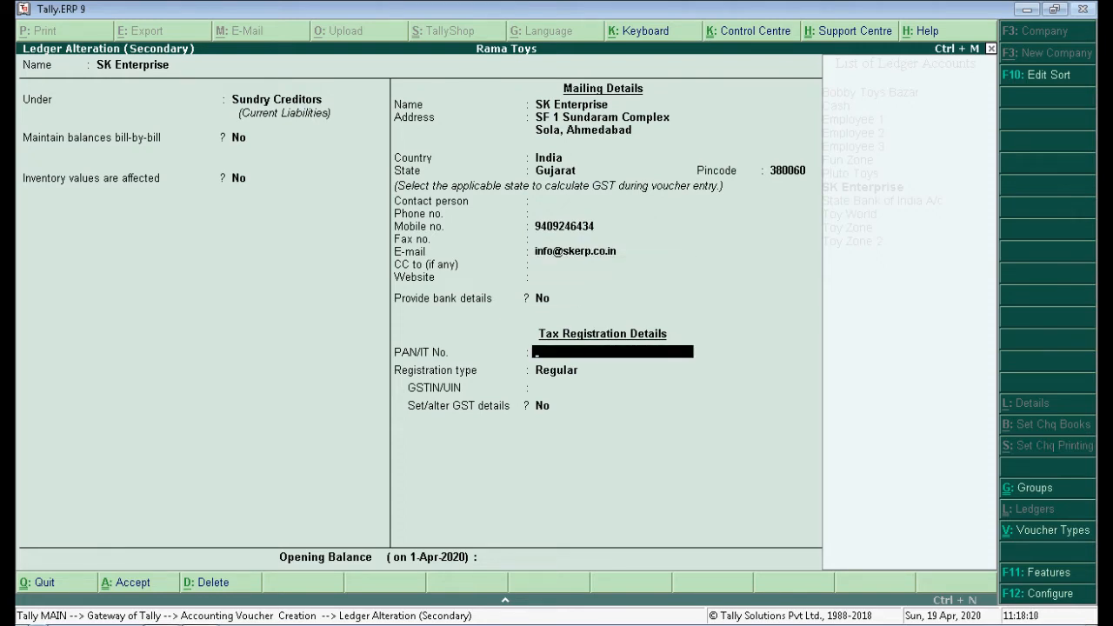
key("ctrl+a")
key("ctrl+a")
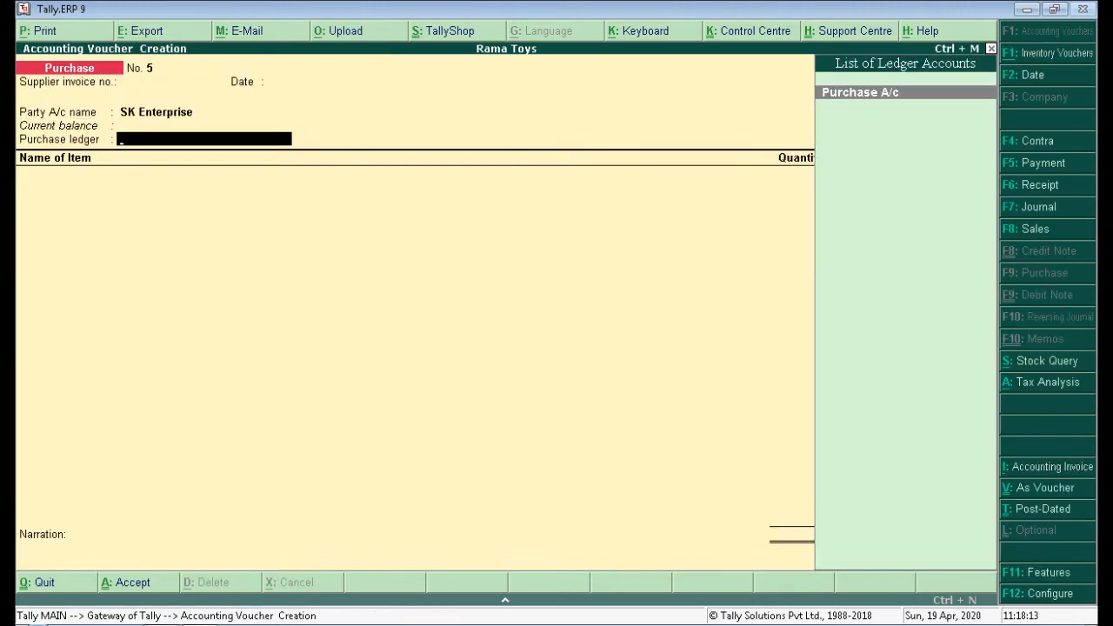
key("Return")
key("alt+Tab")
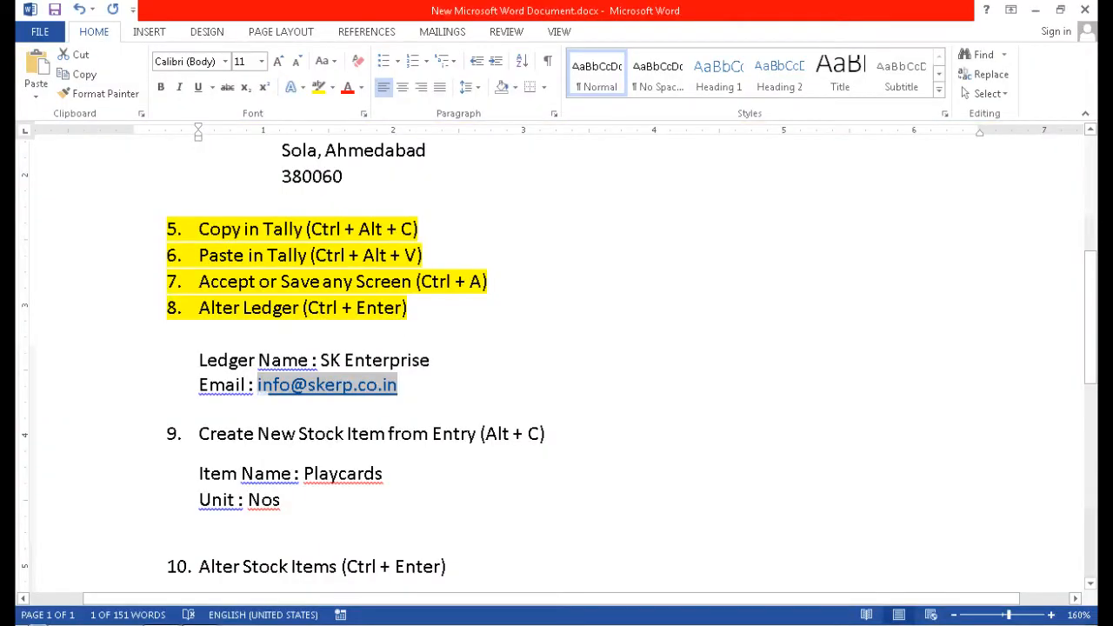
Highlight checklist item 9, Create New Stock Item, in yellow.
scroll(557, 357, "down", 3)
left_click_drag(199, 306, 557, 313)
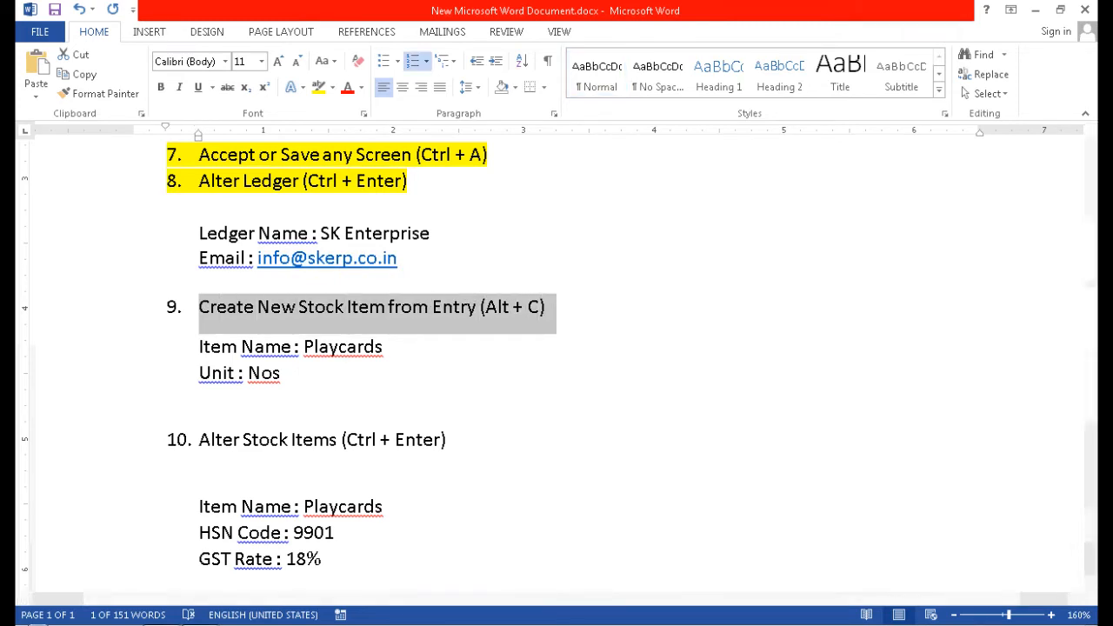
left_click(318, 87)
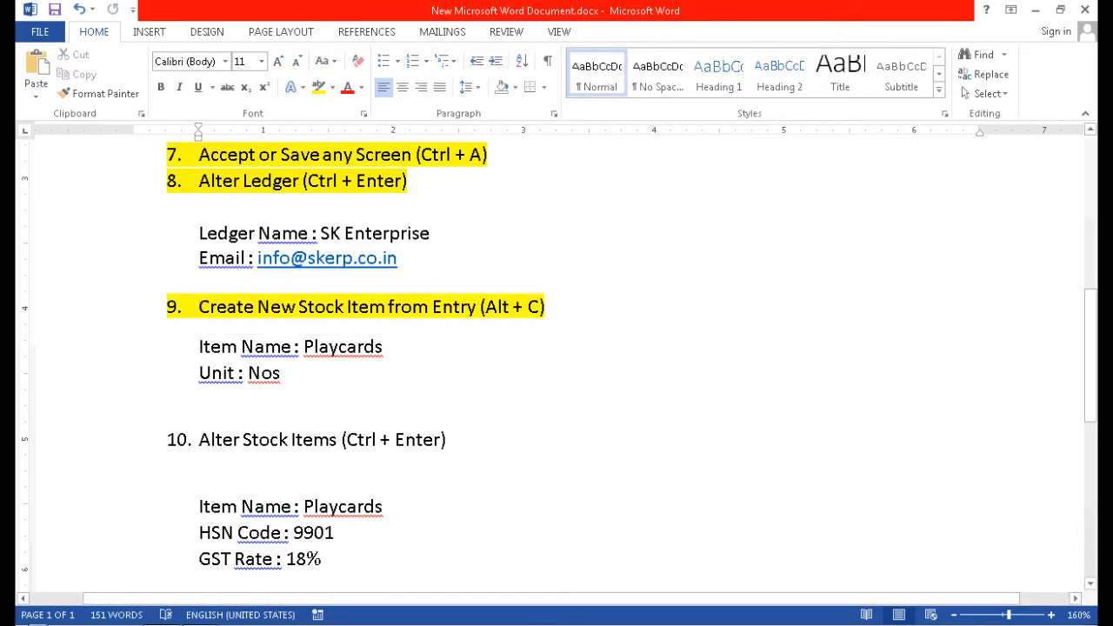
key("alt+Tab")
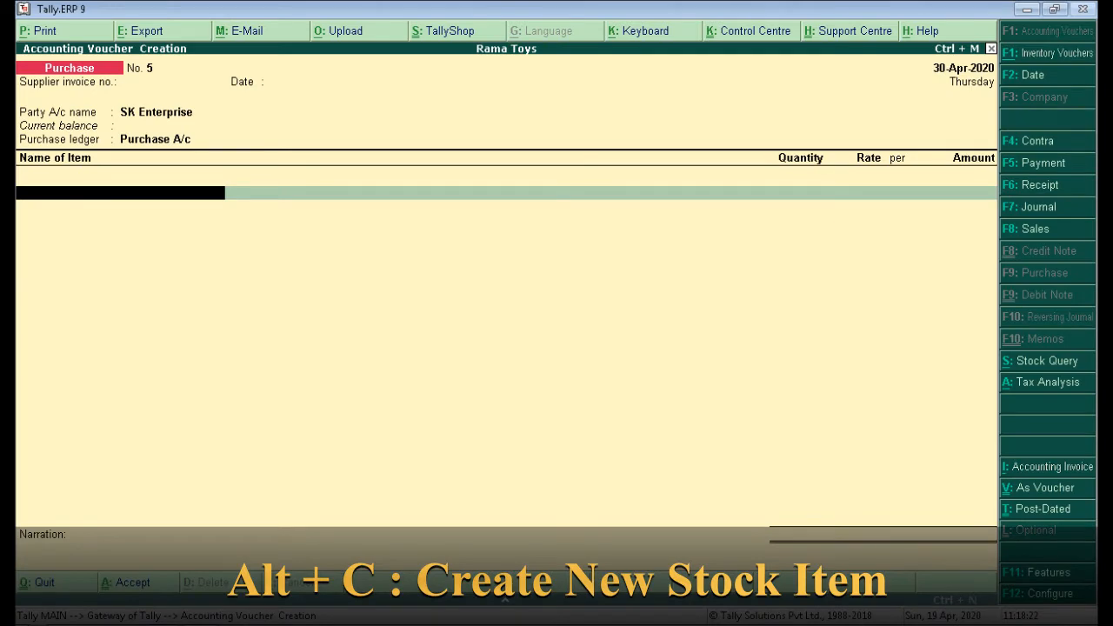
Create stock item Playcards with unit Nos from the purchase voucher's item line.
key("alt+c")
key("alt+Tab")
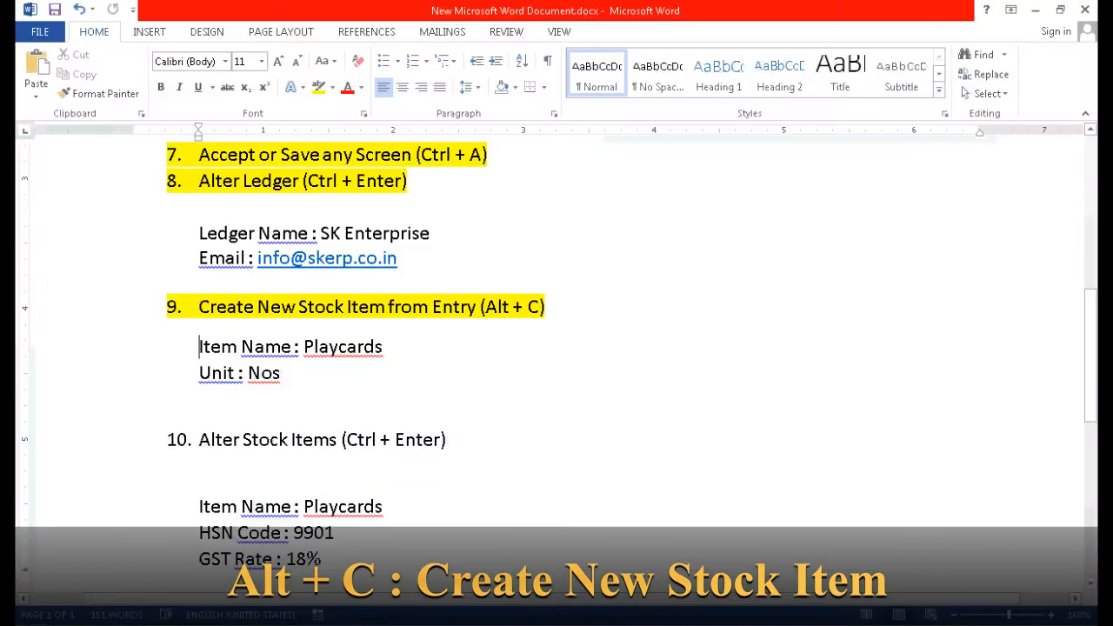
double_click(342, 347)
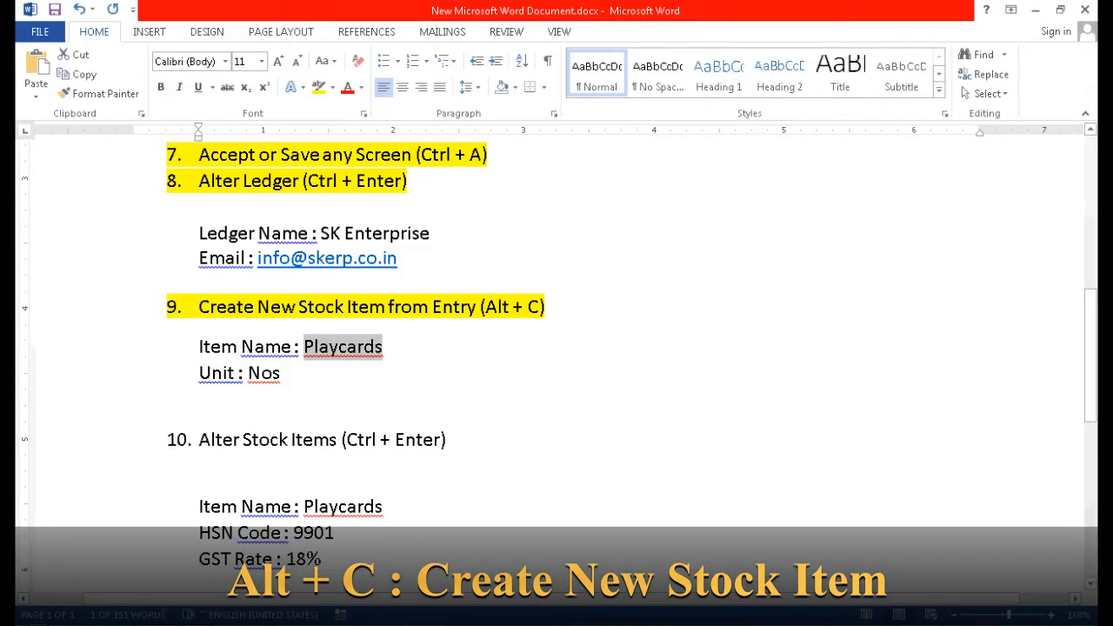
key("alt+Tab")
key("ctrl+alt+v")
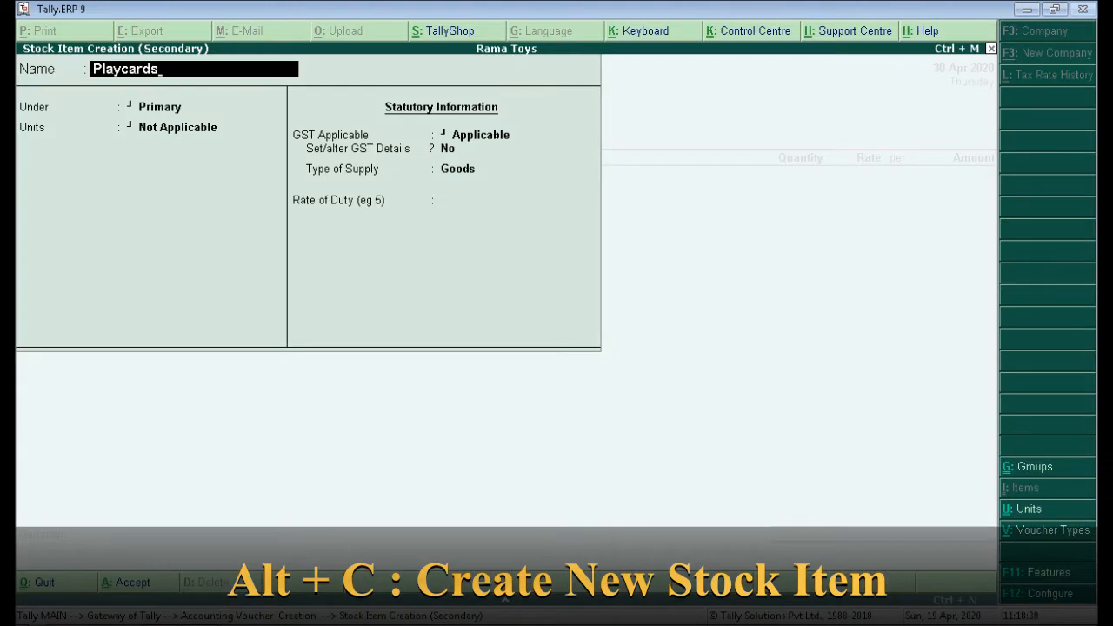
key("Return")
key("Return")
key("Down")
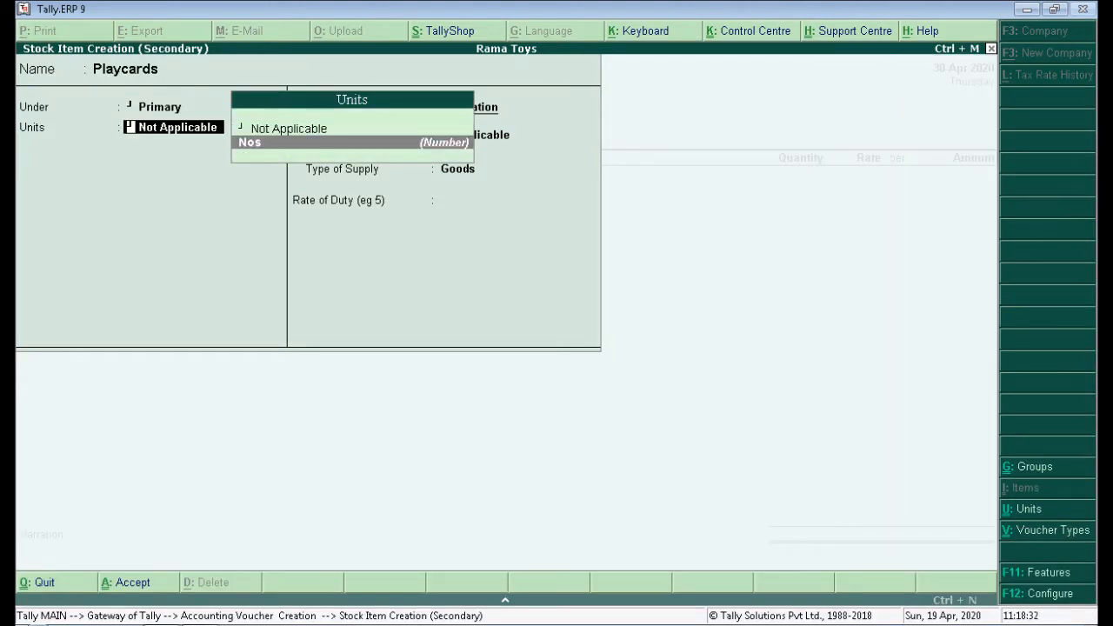
key("Return")
key("Return")
key("Return")
key("Return")
key("Return")
key("Return")
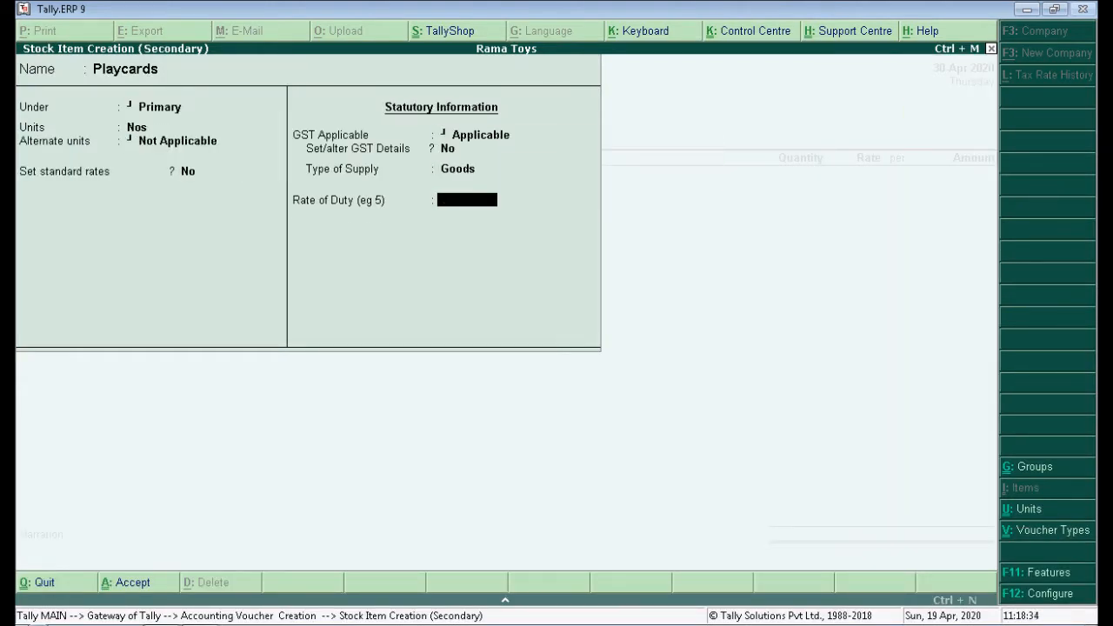
key("Return")
key("Return")
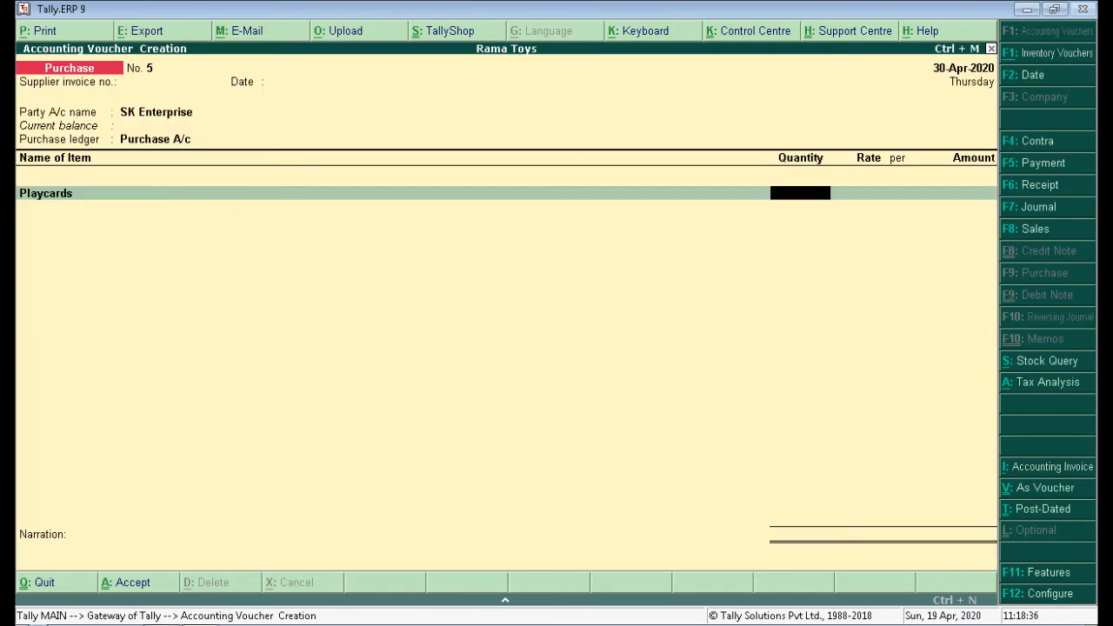
key("alt+Tab")
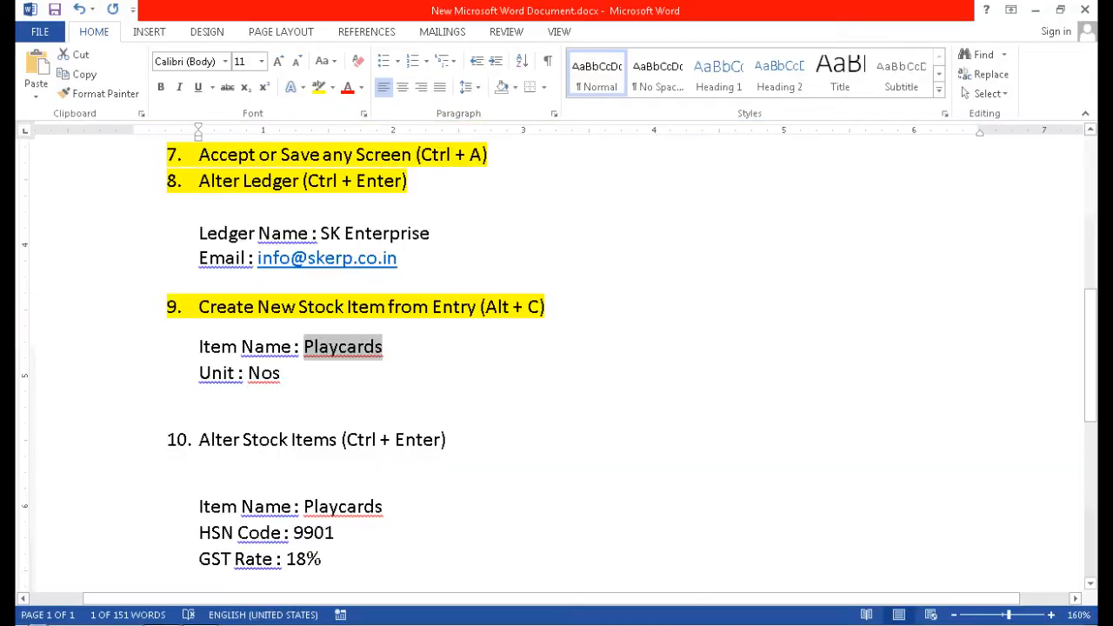
Highlight the Alter Stock Items heading (item 10) in yellow in the Word checklist.
scroll(557, 357, "down", 3)
left_click_drag(200, 250, 455, 250)
left_click(318, 87)
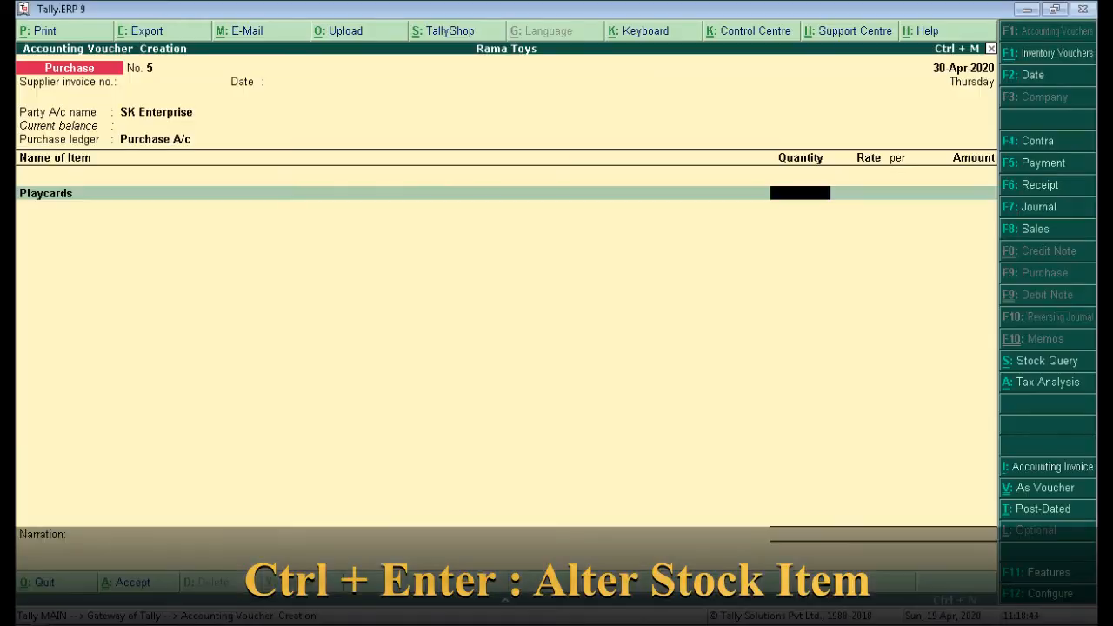
Open the Playcards stock item for alteration, copy HSN 9901, and turn on GST details.
key("BackSpace")
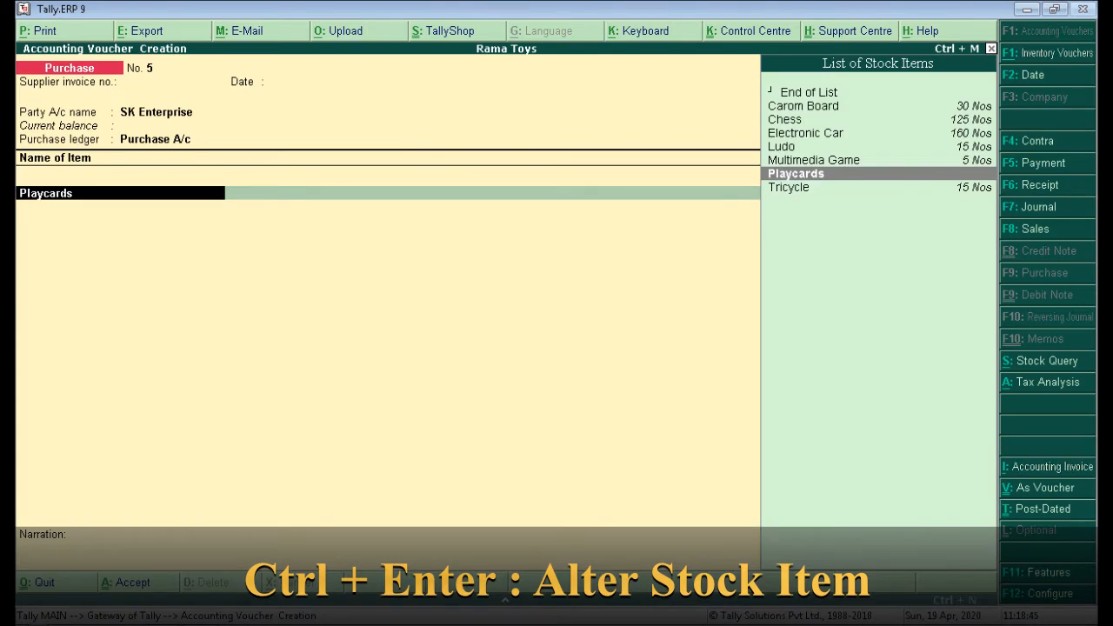
key("ctrl+Return")
key("Return")
key("Return")
key("Return")
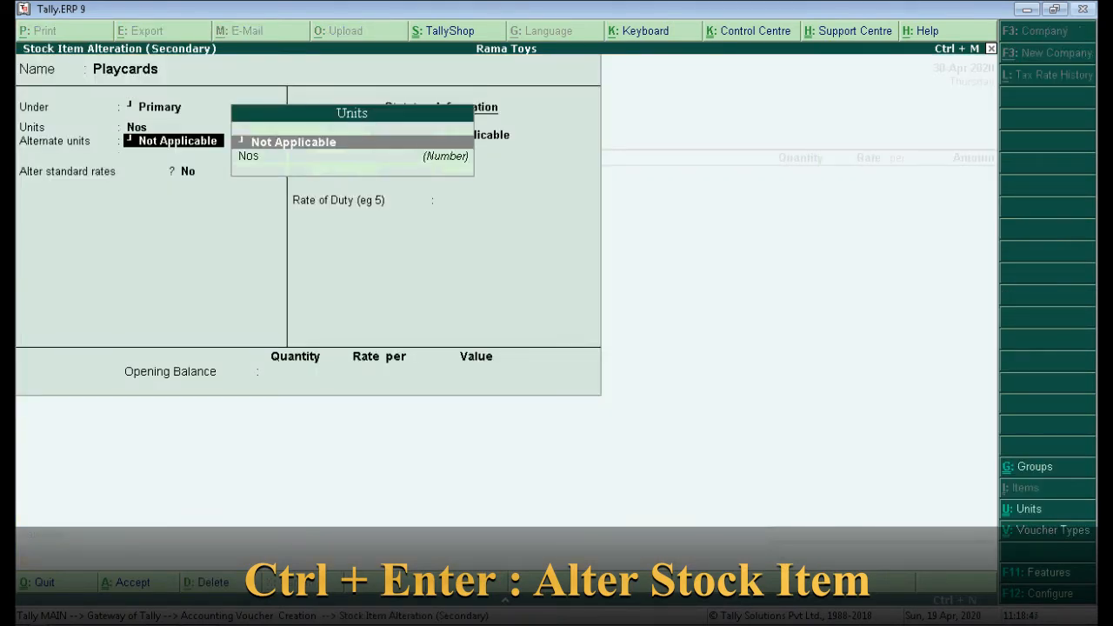
key("Return")
key("Return")
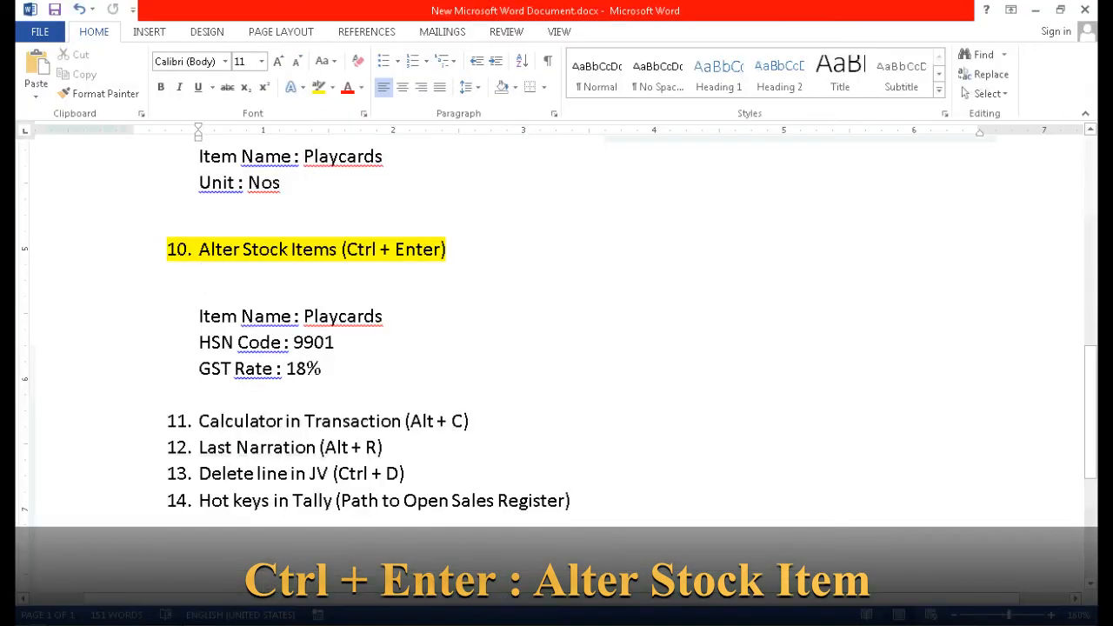
left_click_drag(293, 343, 345, 343)
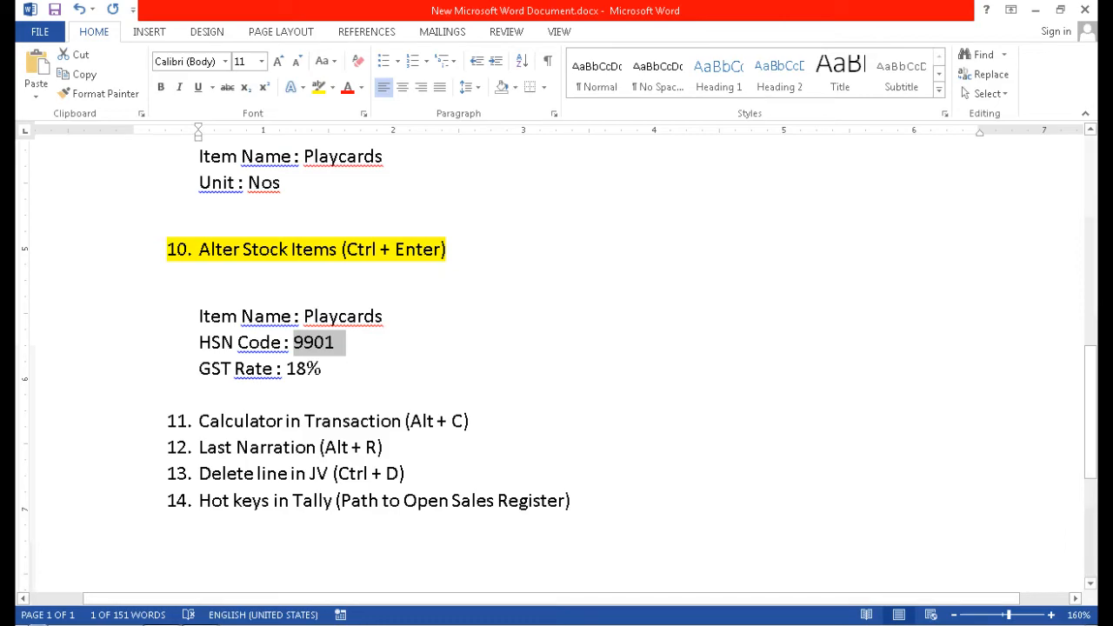
key("alt+Tab")
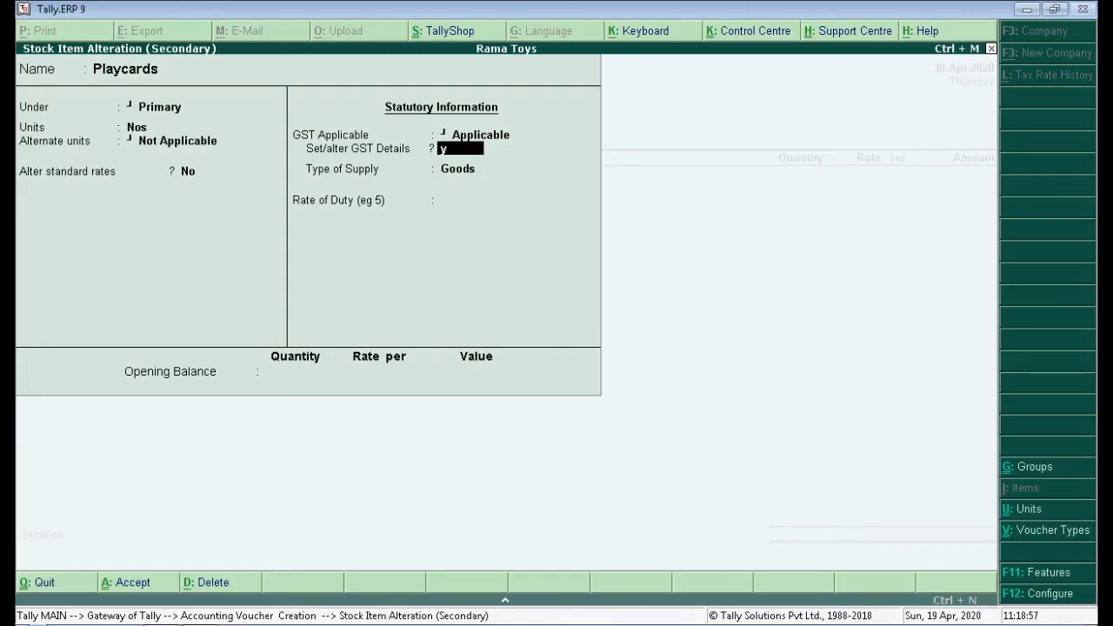
key("y")
key("Return")
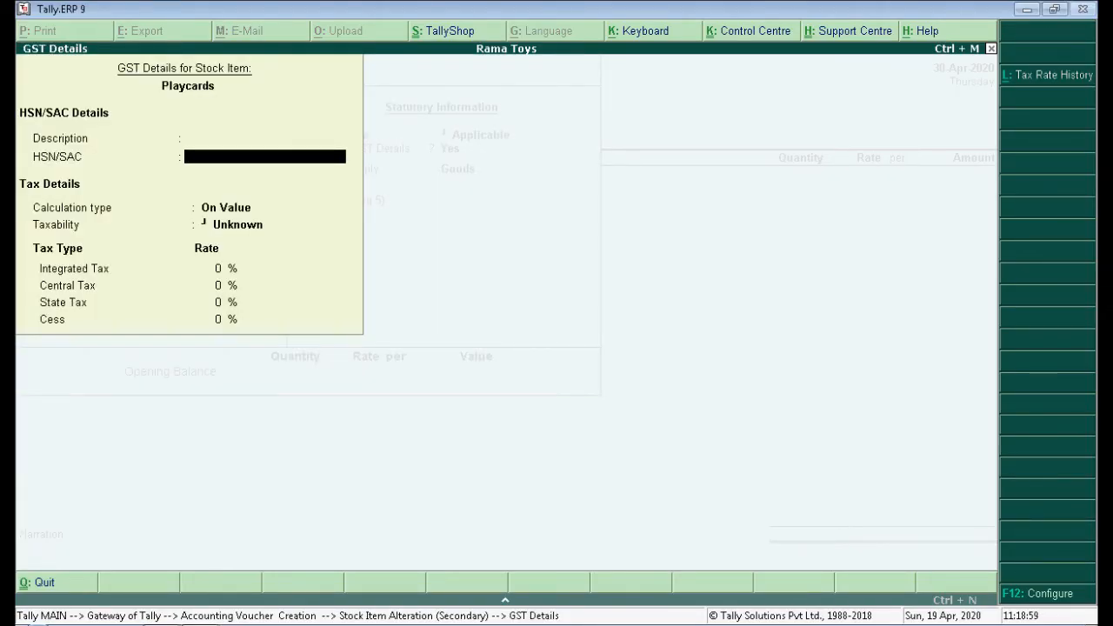
Paste HSN code 9901 into GST Details and set taxability to Taxable.
key("alt+Tab")
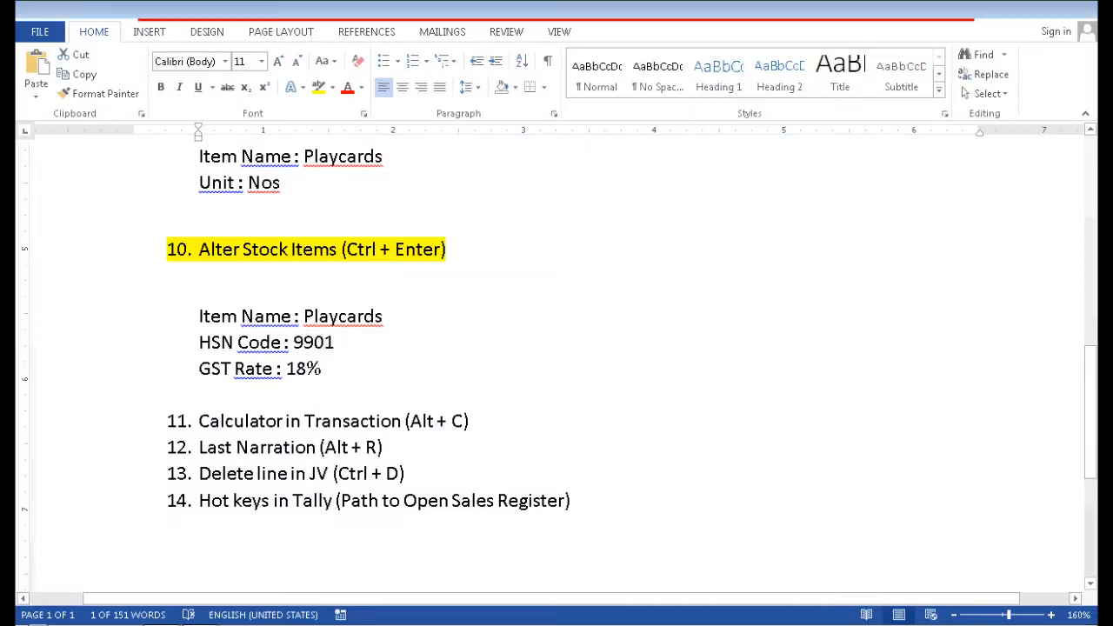
key("alt+Tab")
key("ctrl+alt+v")
key("Return")
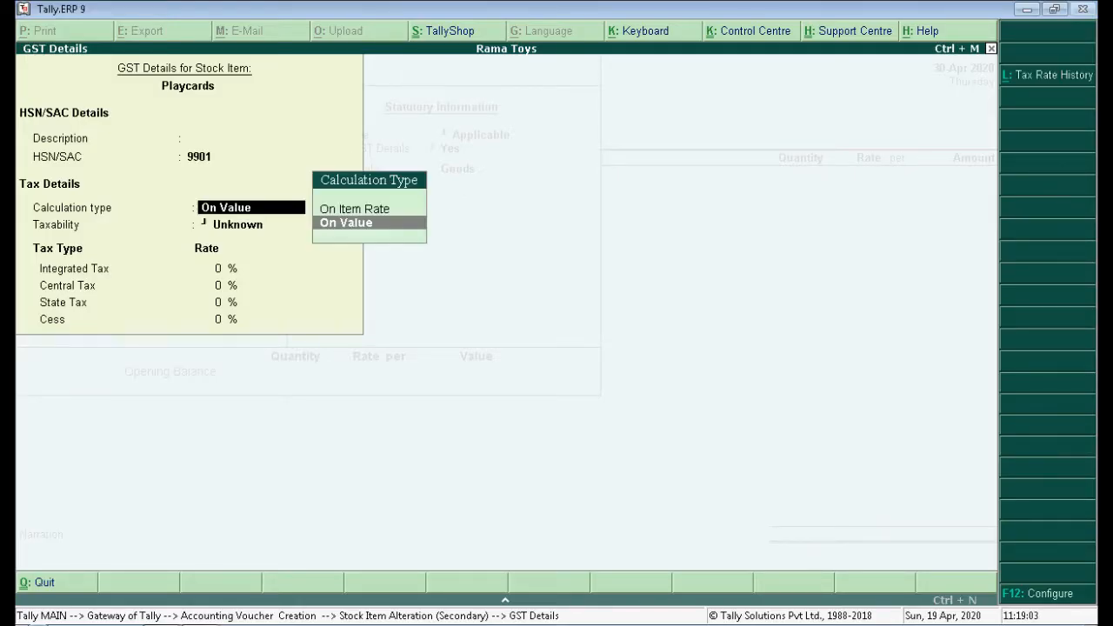
key("Return")
key("Down")
key("Down")
key("Down")
key("Return")
Set Integrated Tax to 18% and accept the Playcards stock item alteration.
key("alt+Tab")
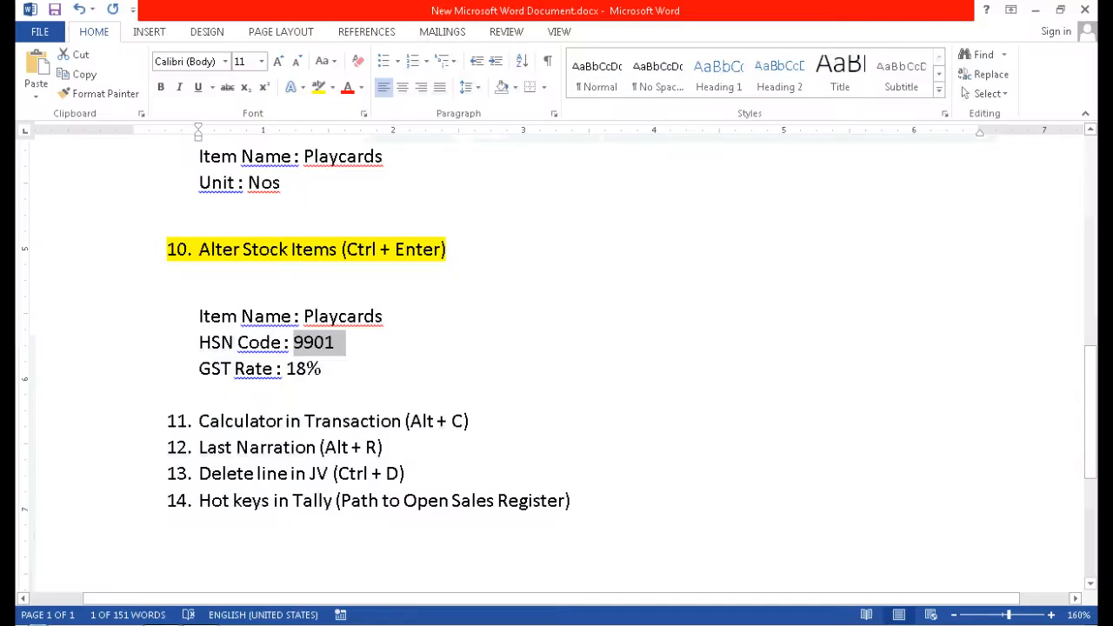
left_click(322, 368)
key("alt+Tab")
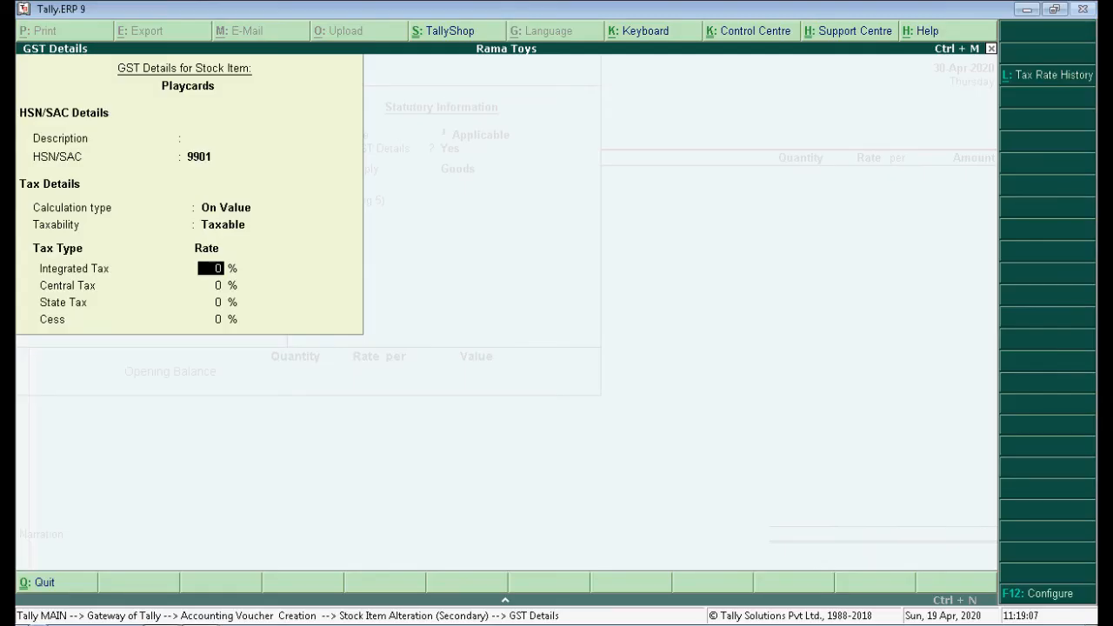
type("18")
key("Return")
key("Return")
key("Return")
key("Return")
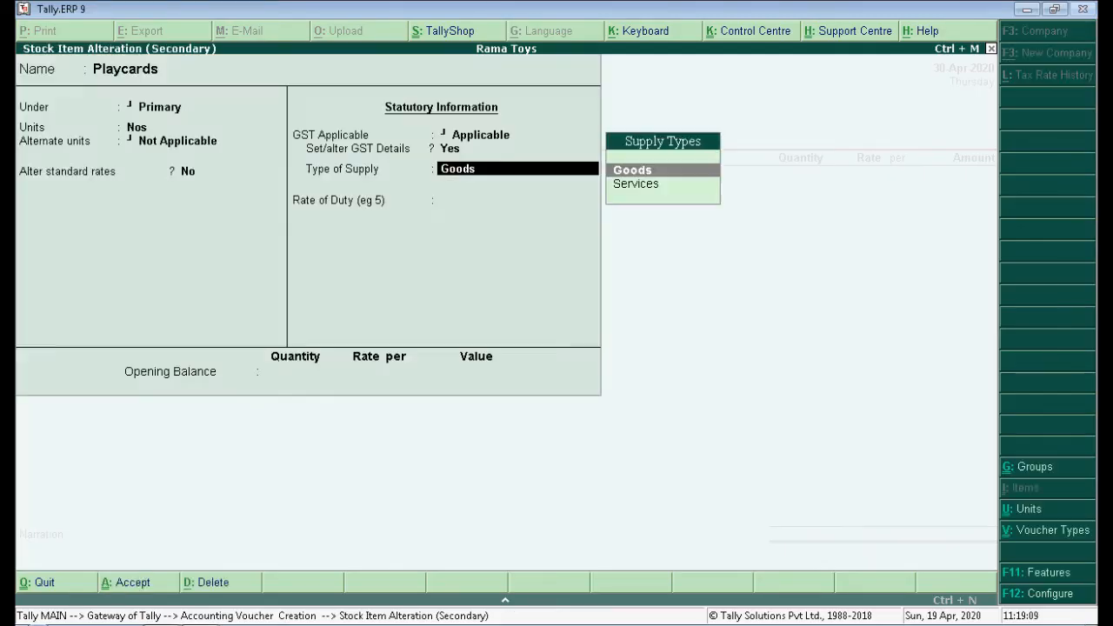
key("Return")
key("Return")
key("Return")
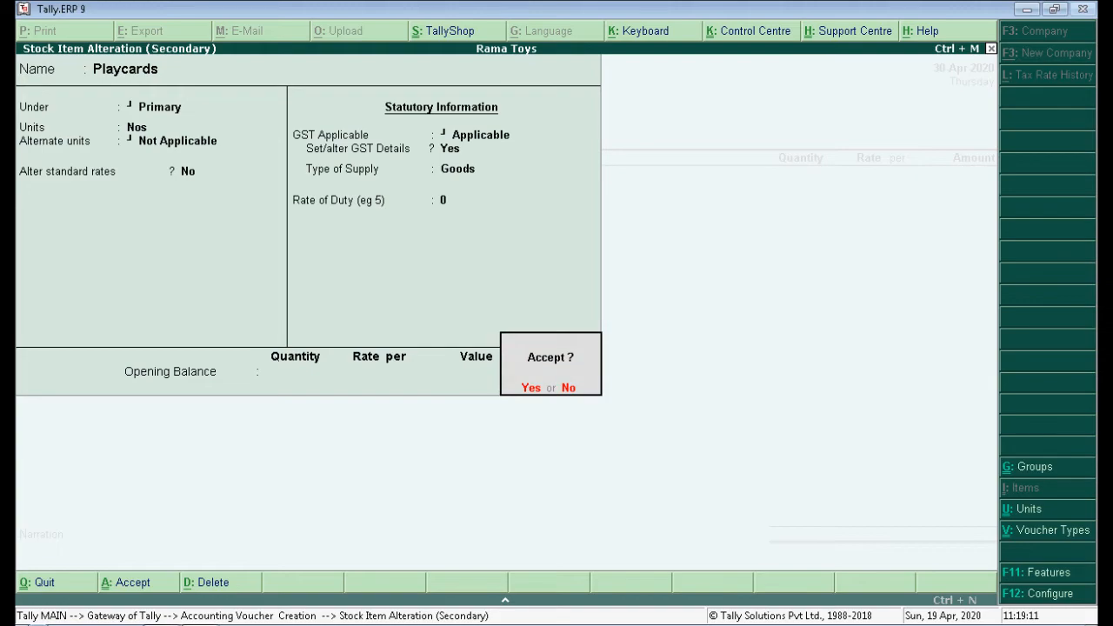
key("Return")
key("alt+Tab")
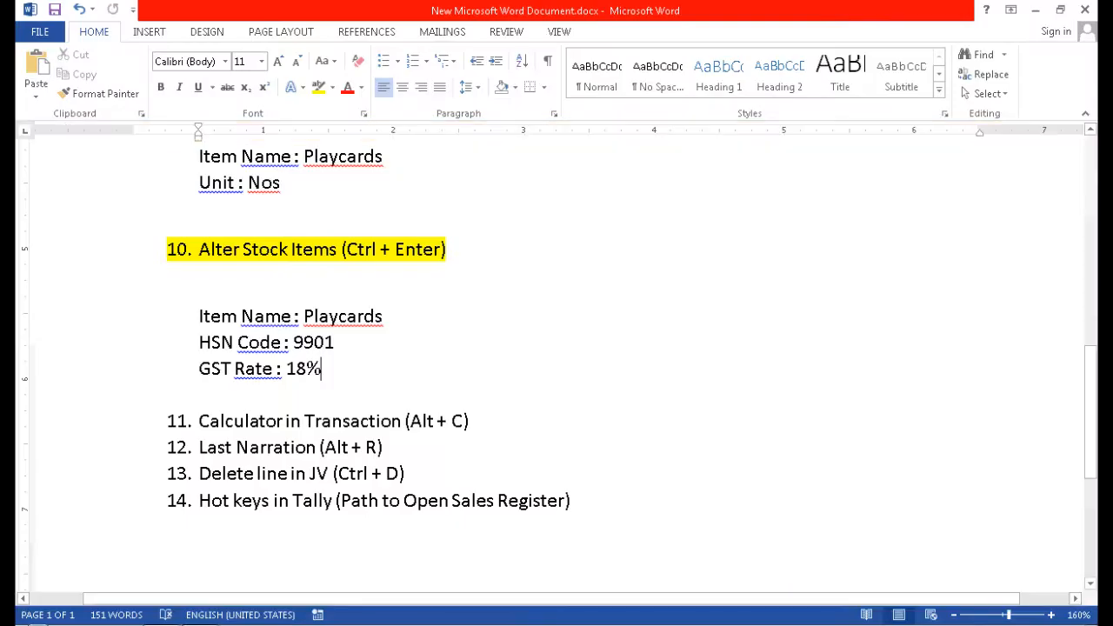
Highlight checklist item 11 in yellow in Word.
scroll(557, 348, "down", 2)
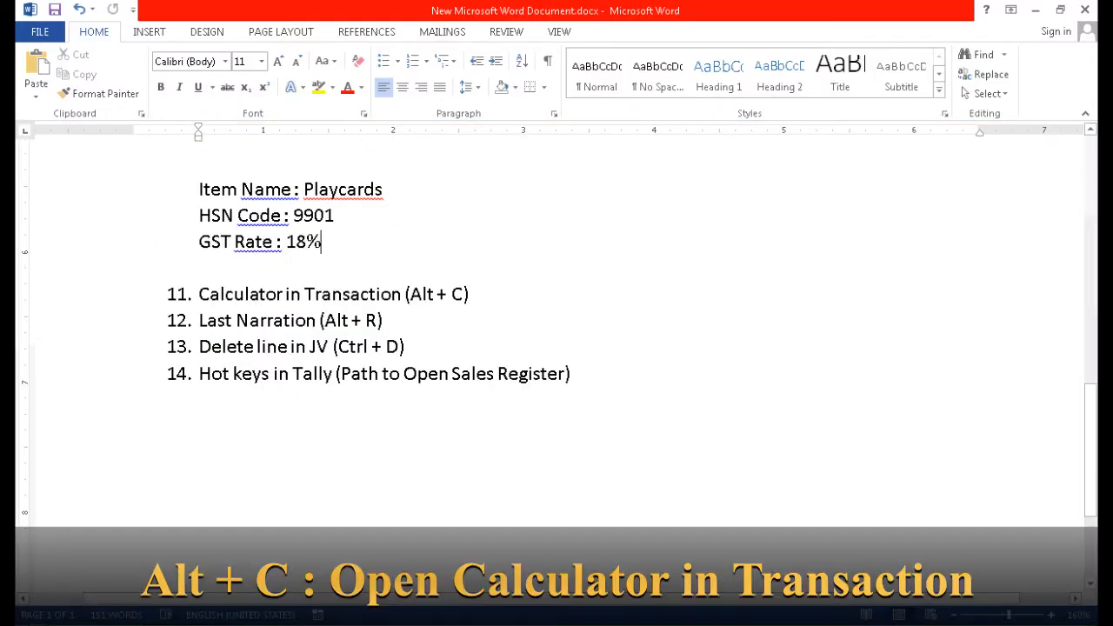
left_click_drag(199, 294, 480, 293)
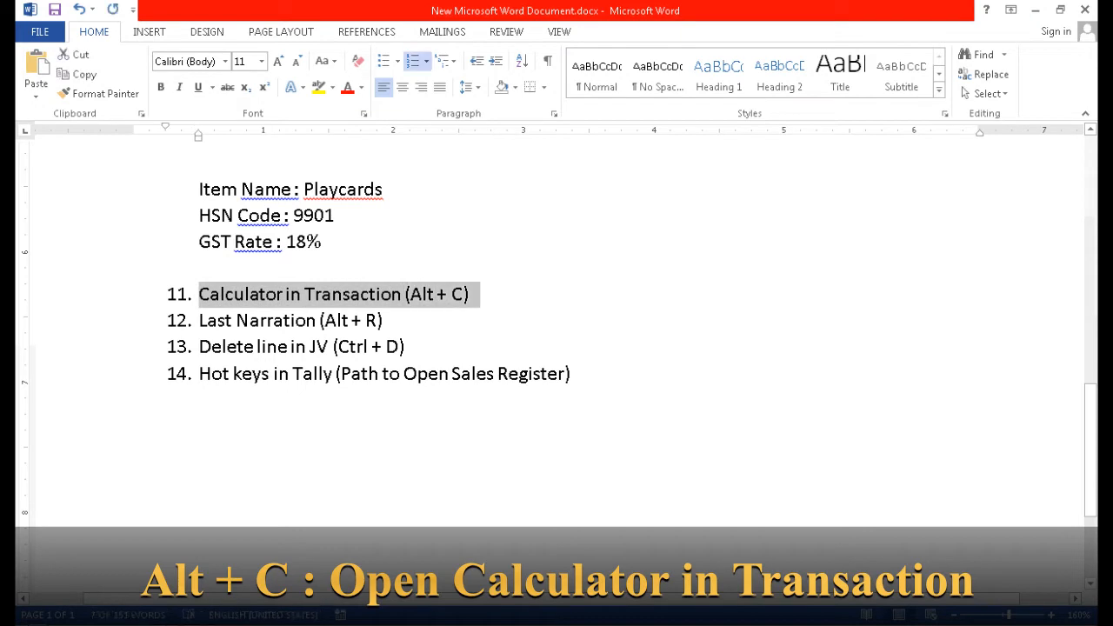
left_click(319, 87)
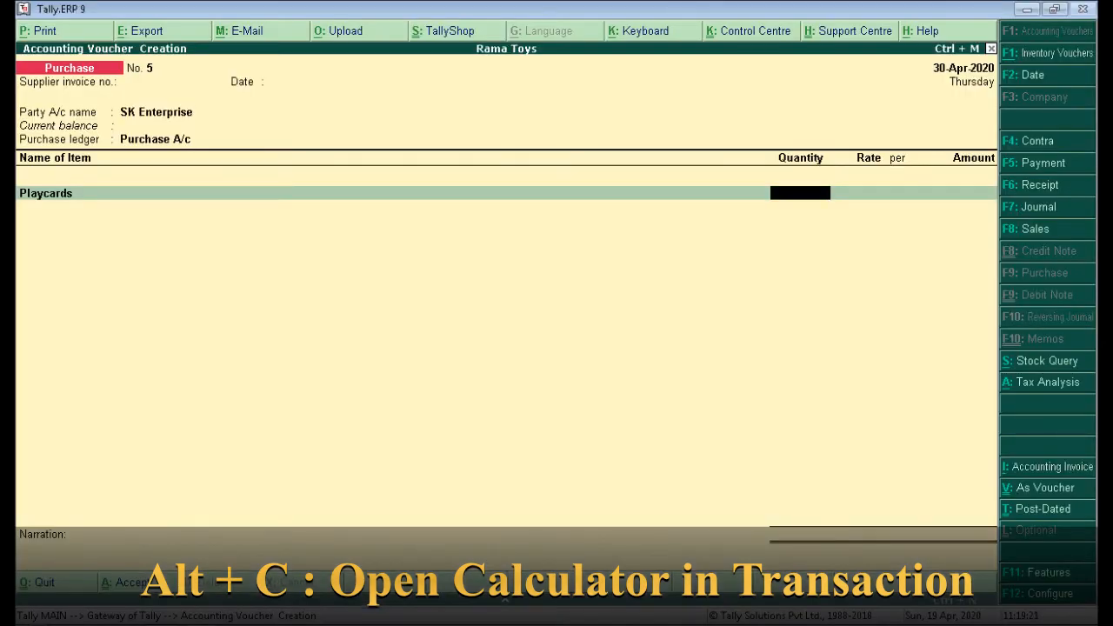
Use the Alt+C calculator to enter Playcards quantity 115 and rate 100.00 (11,500.00).
key("alt+c")
type("15")
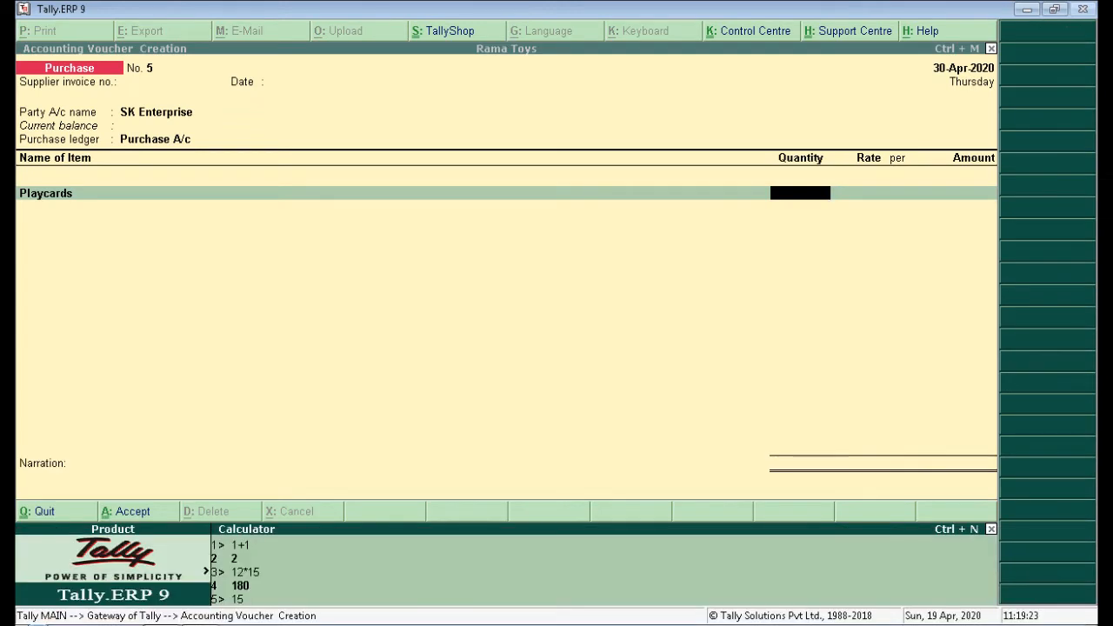
type("+20+35+45")
key("Return")
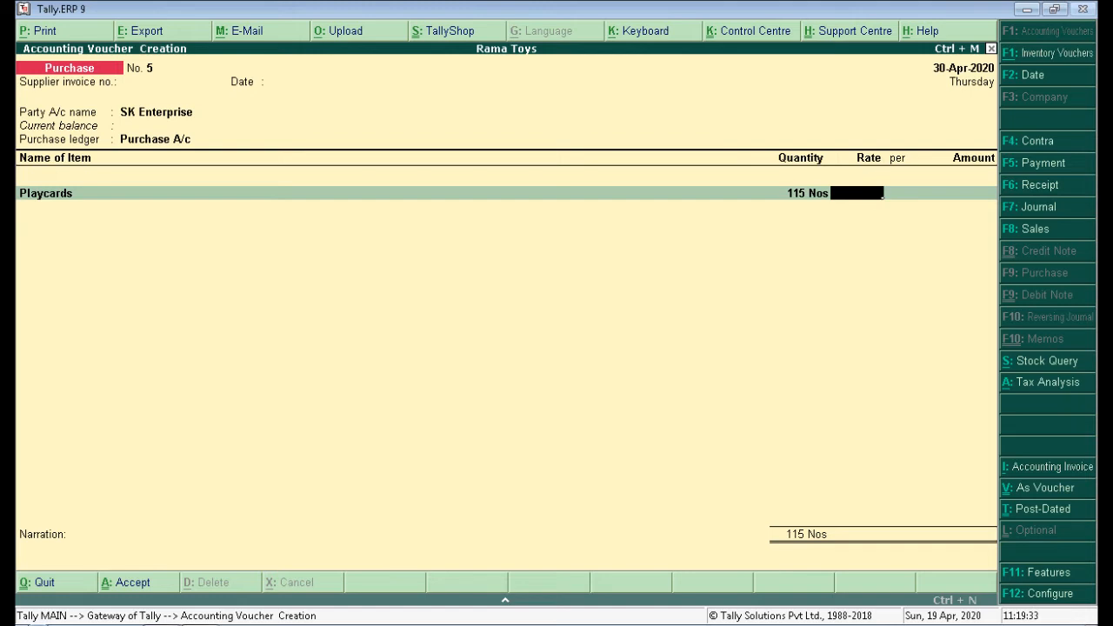
key("ctrl+n")
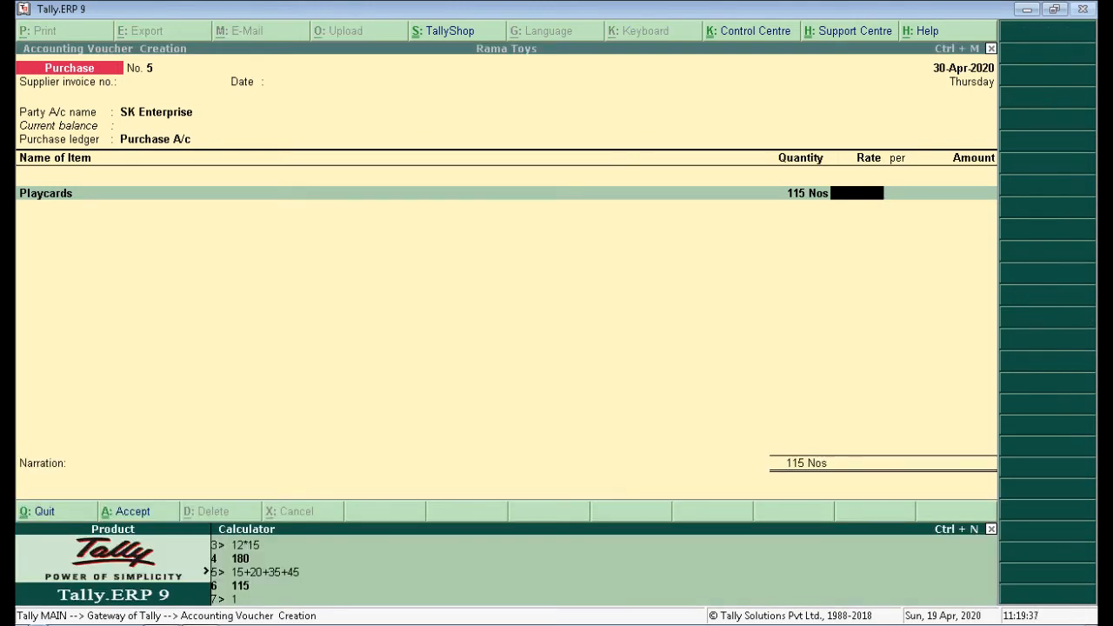
type("12")
type("0.8")
key("Return")
key("Return")
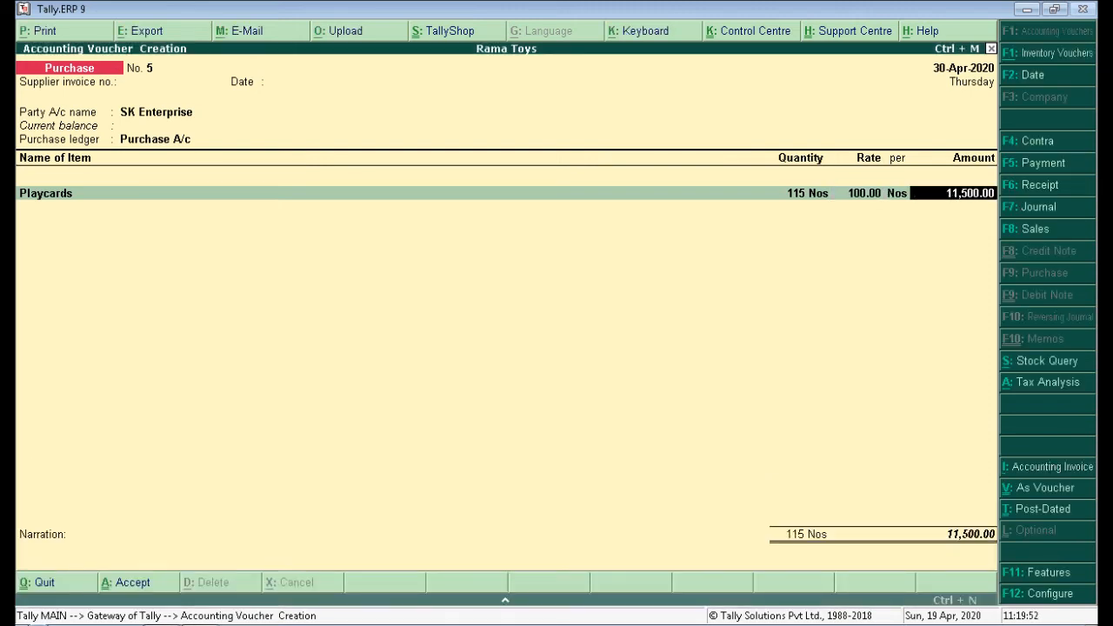
key("Return")
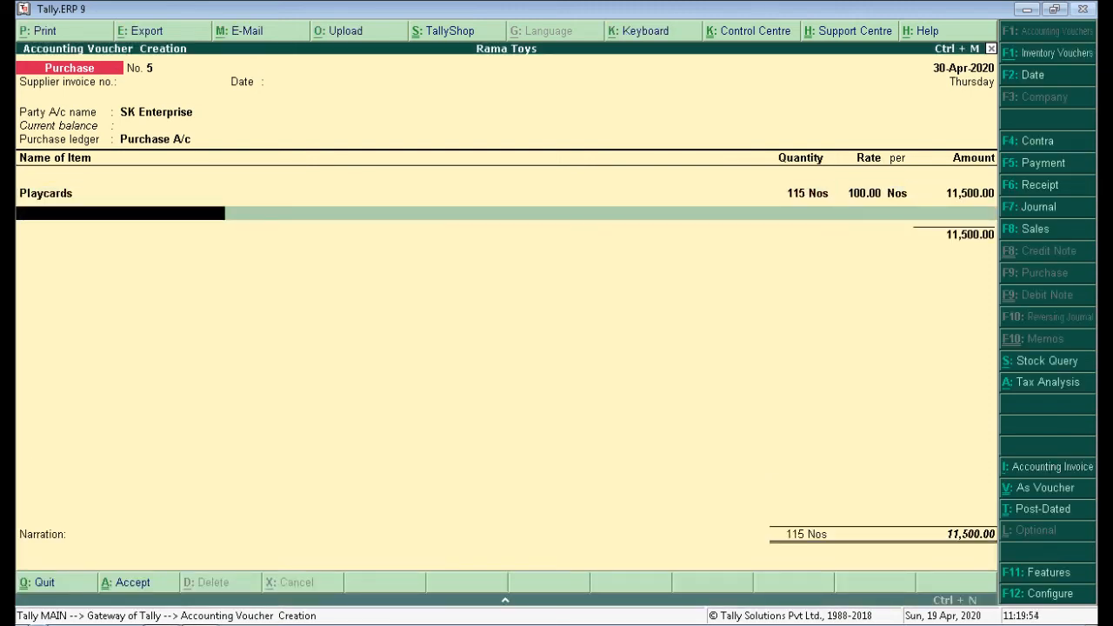
Add SGST and CGST tax ledgers to voucher No. 5 at 1,035.00 each.
key("Return")
type("Sgst")
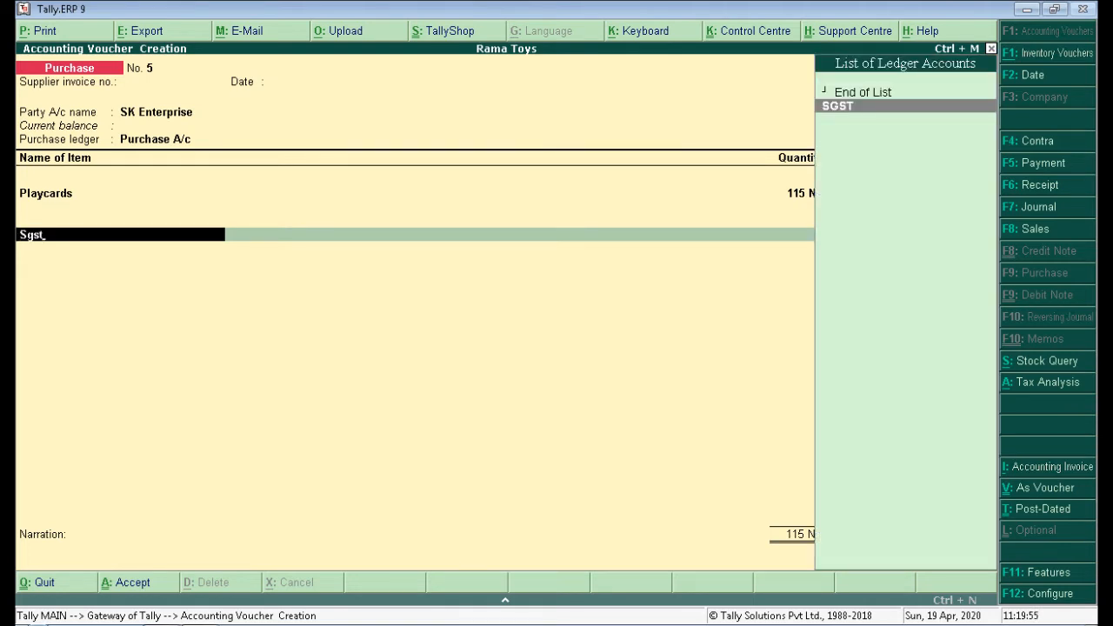
key("Return")
key("Return")
type("Cgst")
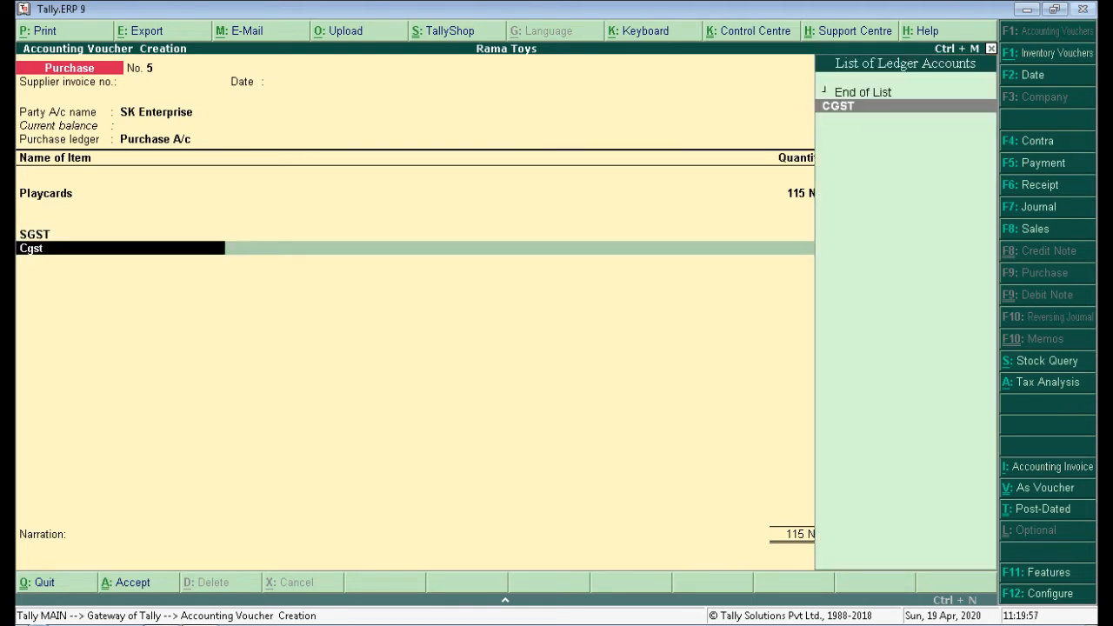
key("Return")
key("Return")
key("alt+Tab")
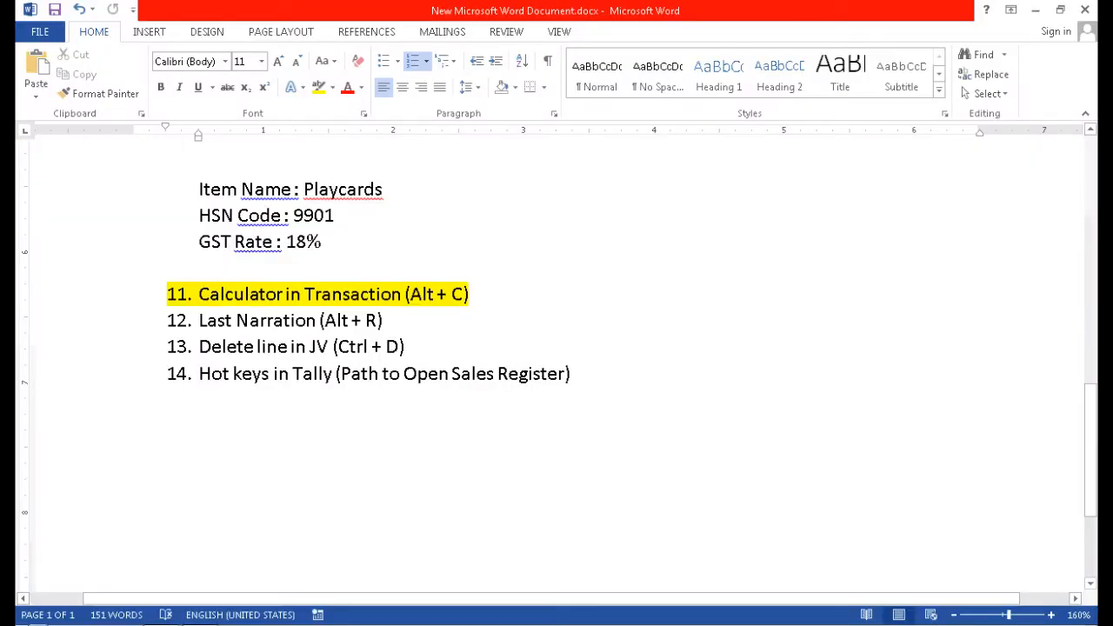
key("alt+Tab")
Enter narration 'being purchase of goods' and save purchase voucher No. 5.
key("Return")
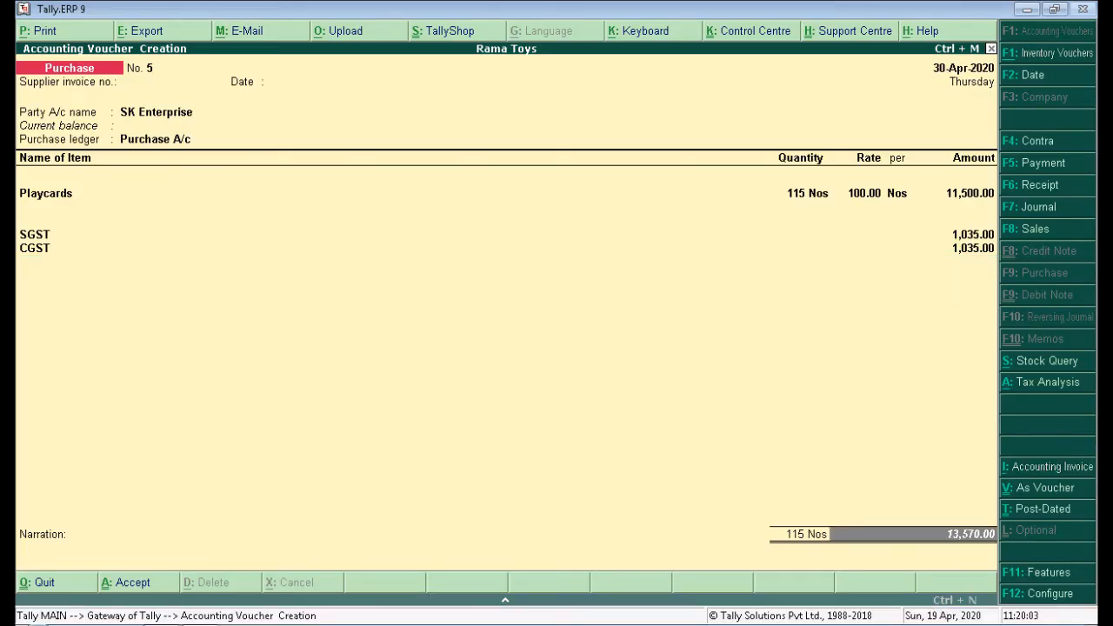
key("Return")
type("being")
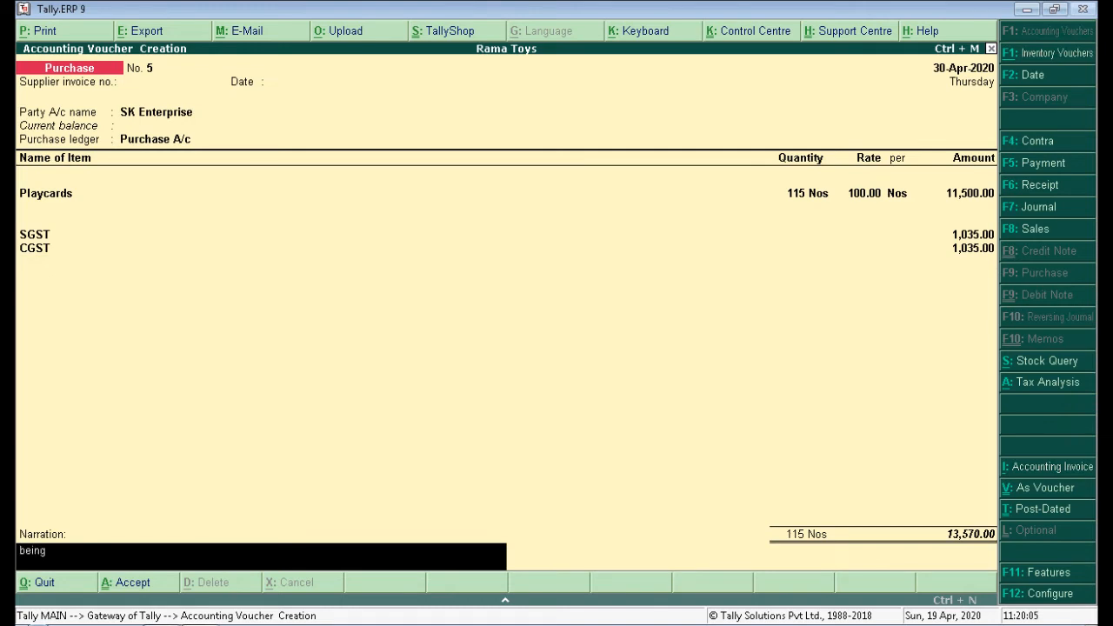
type(" purchase of goods")
key("Return")
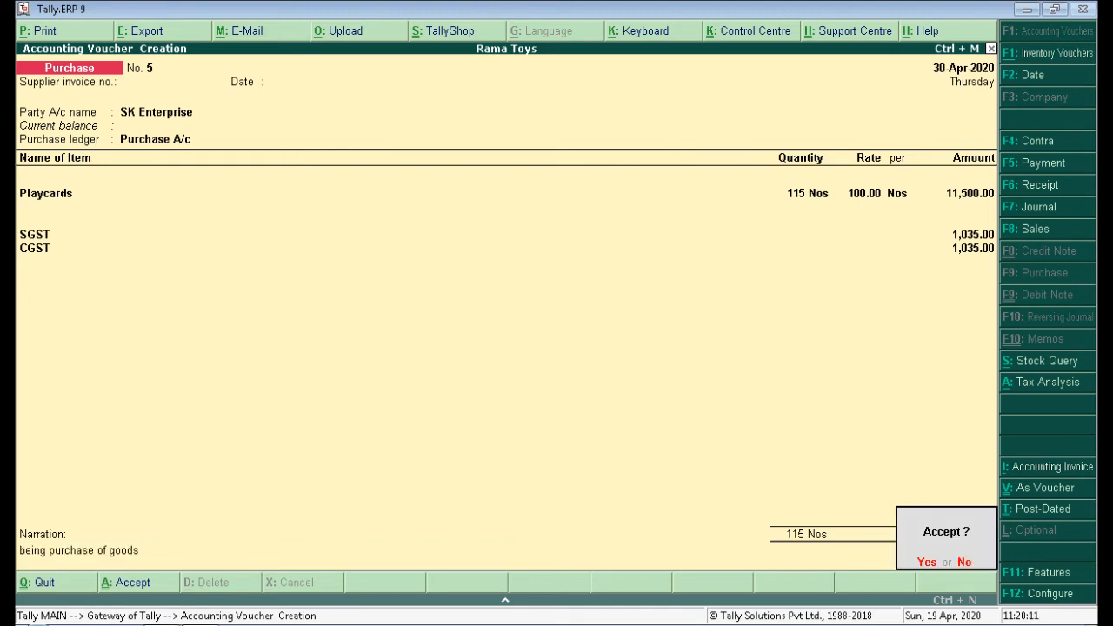
key("y")
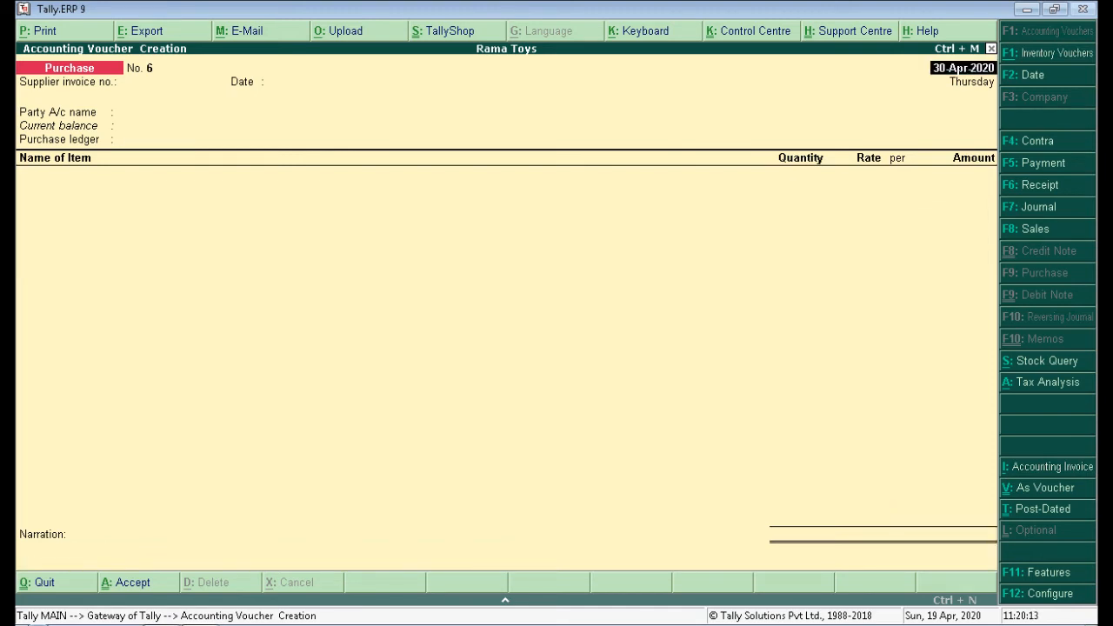
key("alt+Tab")
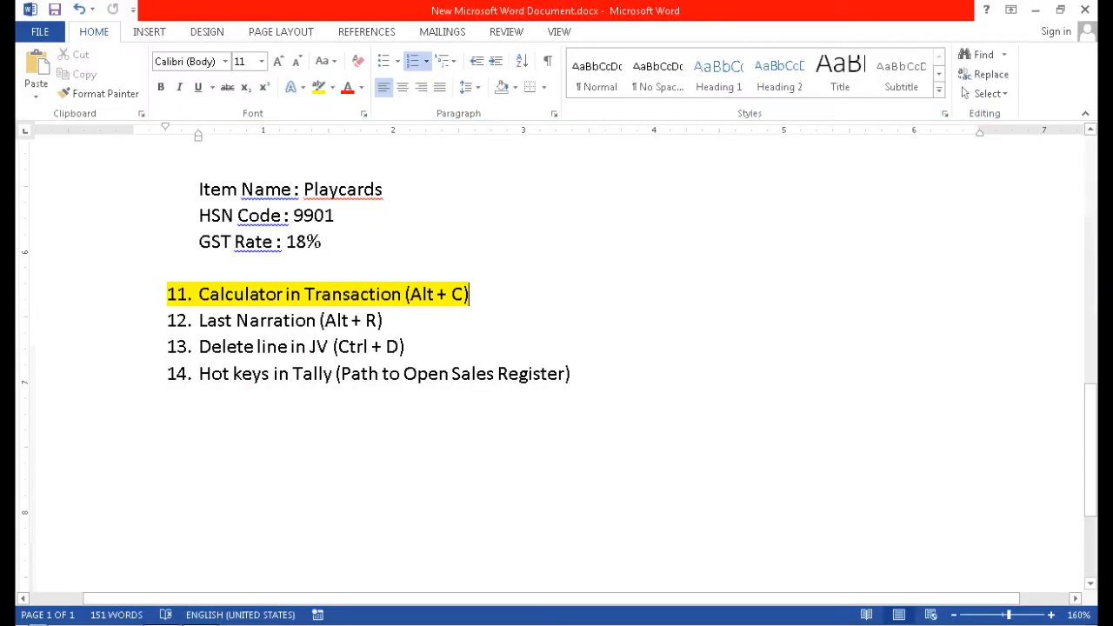
Highlight checklist item 12 in yellow in Word.
left_click_drag(383, 320, 200, 320)
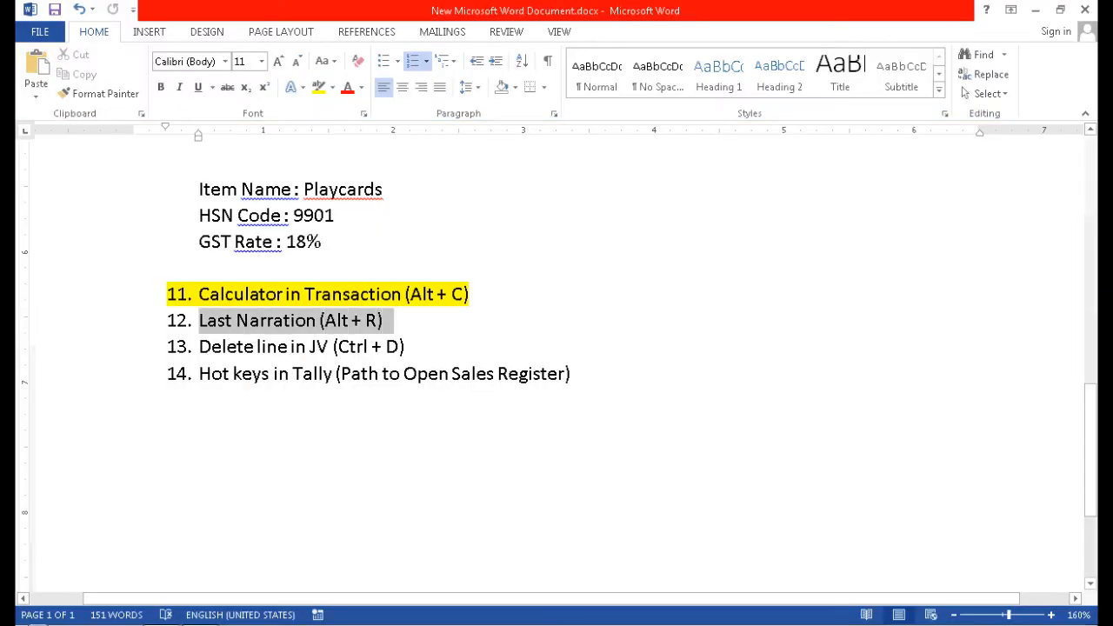
left_click(318, 87)
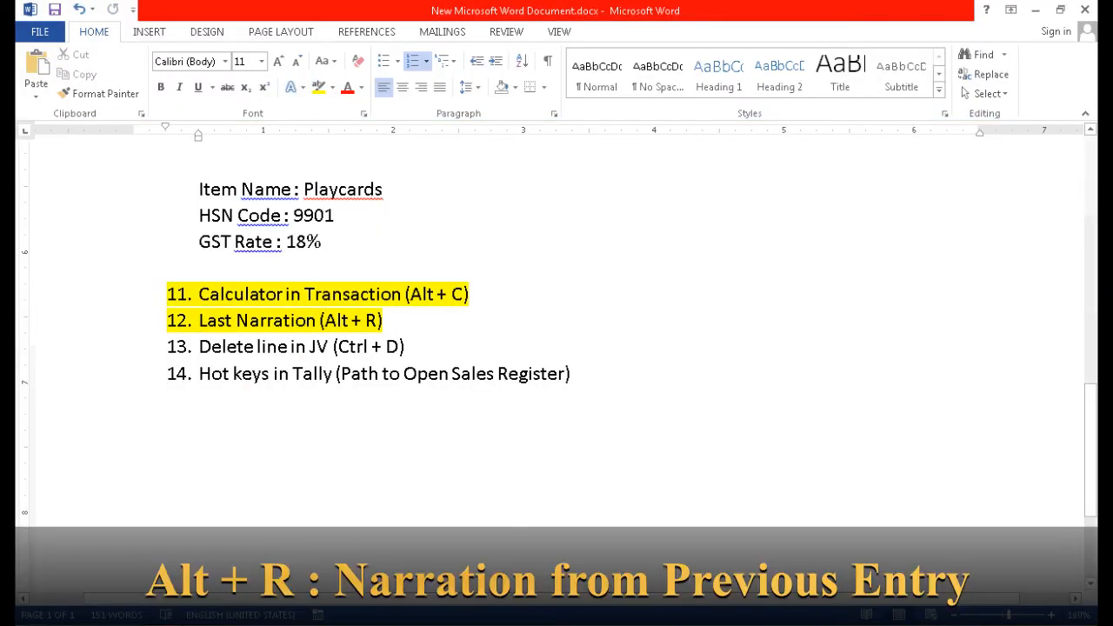
key("alt+Tab")
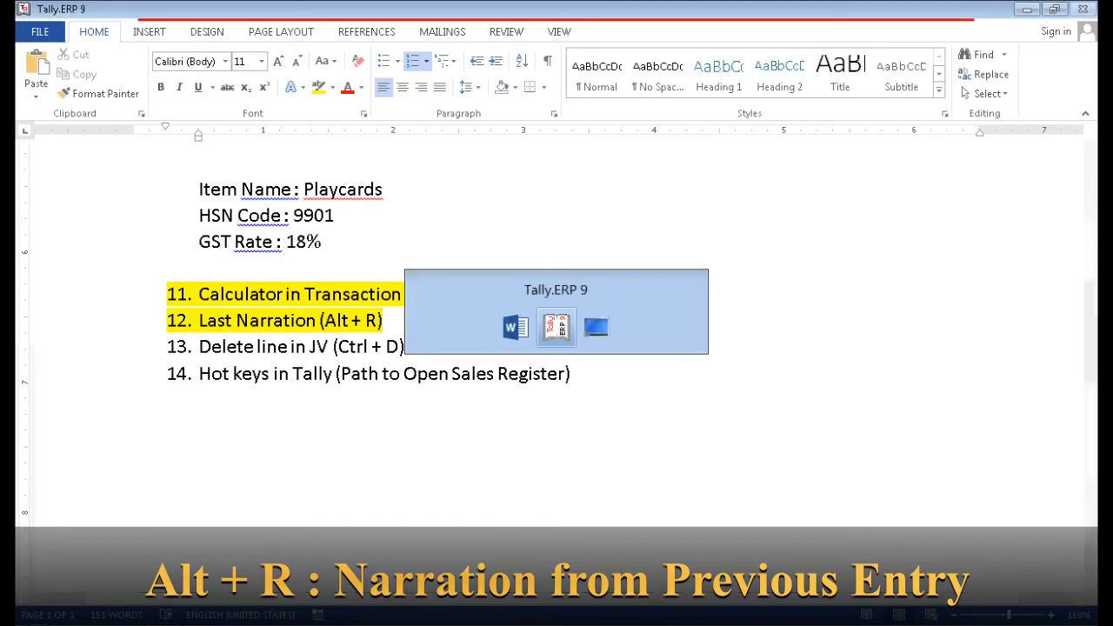
Enter a 1-May-2020 purchase from SK Enterprise for 1 Carom Board at 400.00.
type("1.5")
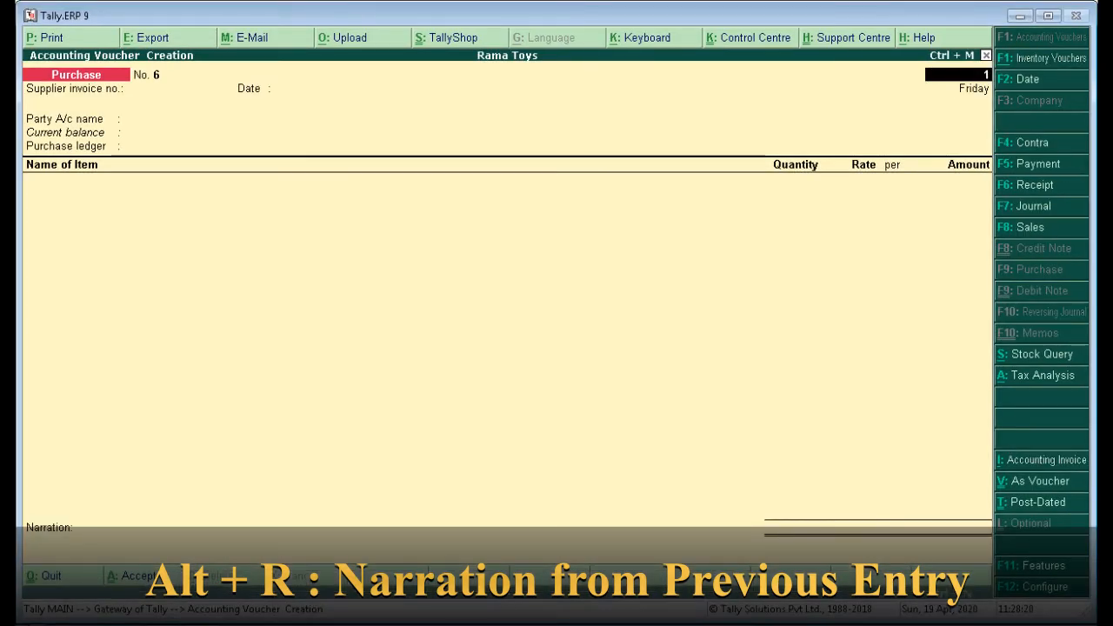
key("Return")
key("Return")
key("Return")
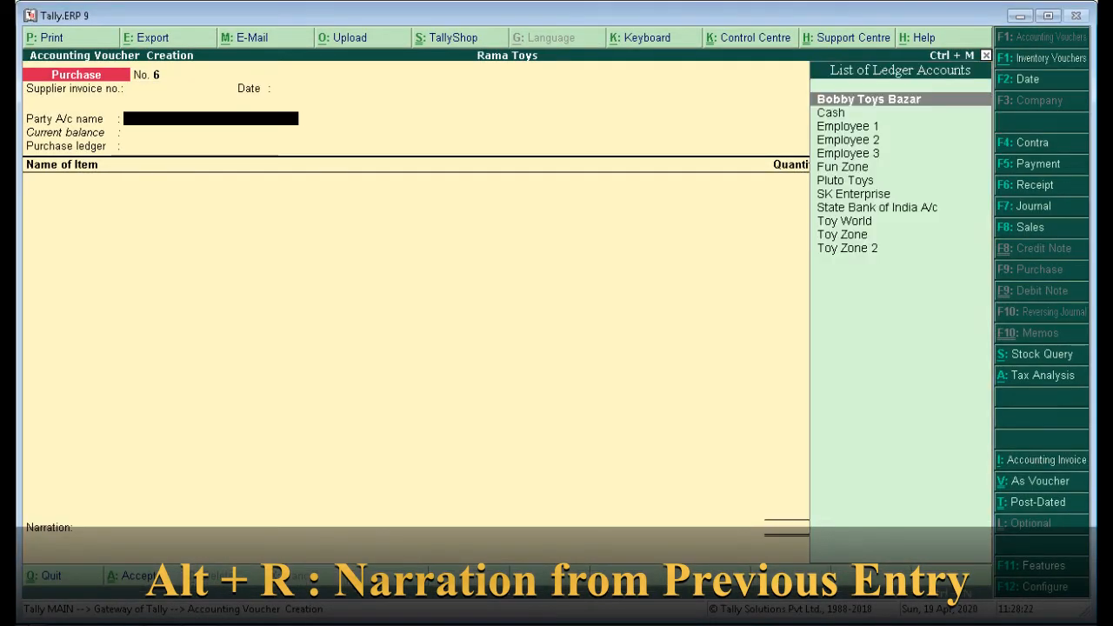
type("Sk")
key("Return")
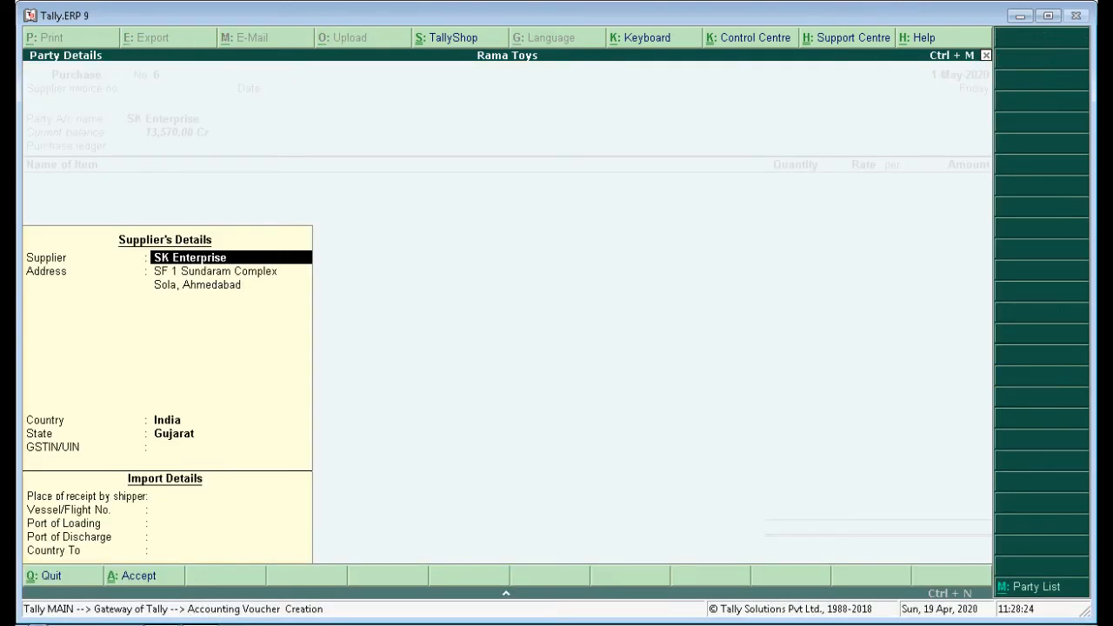
key("ctrl+a")
key("Return")
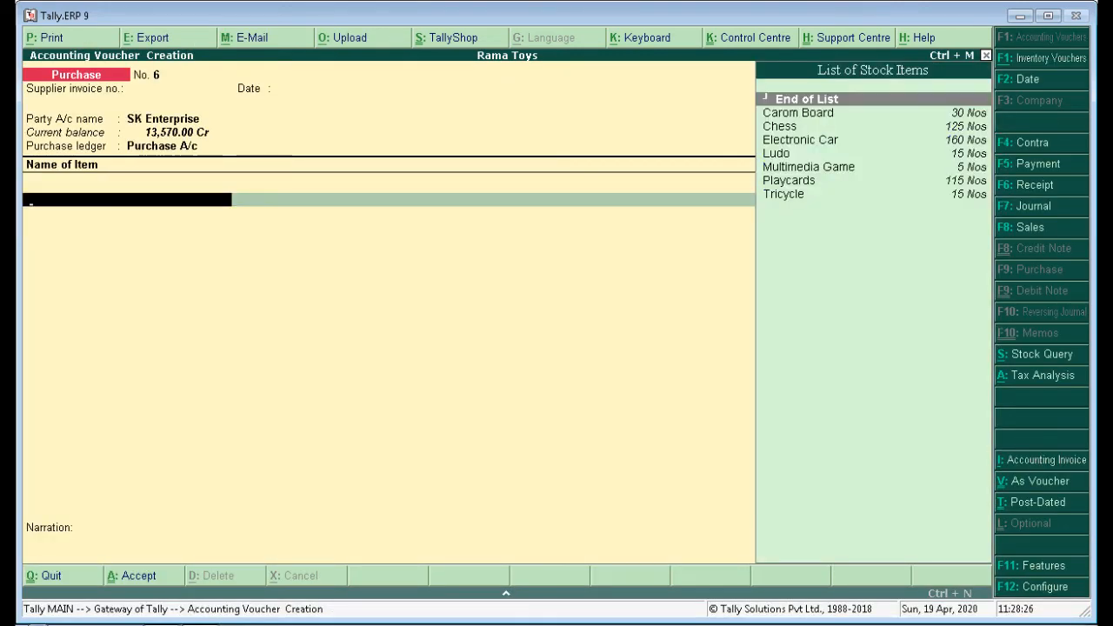
key("Down")
key("Return")
type("1")
key("Return")
key("Return")
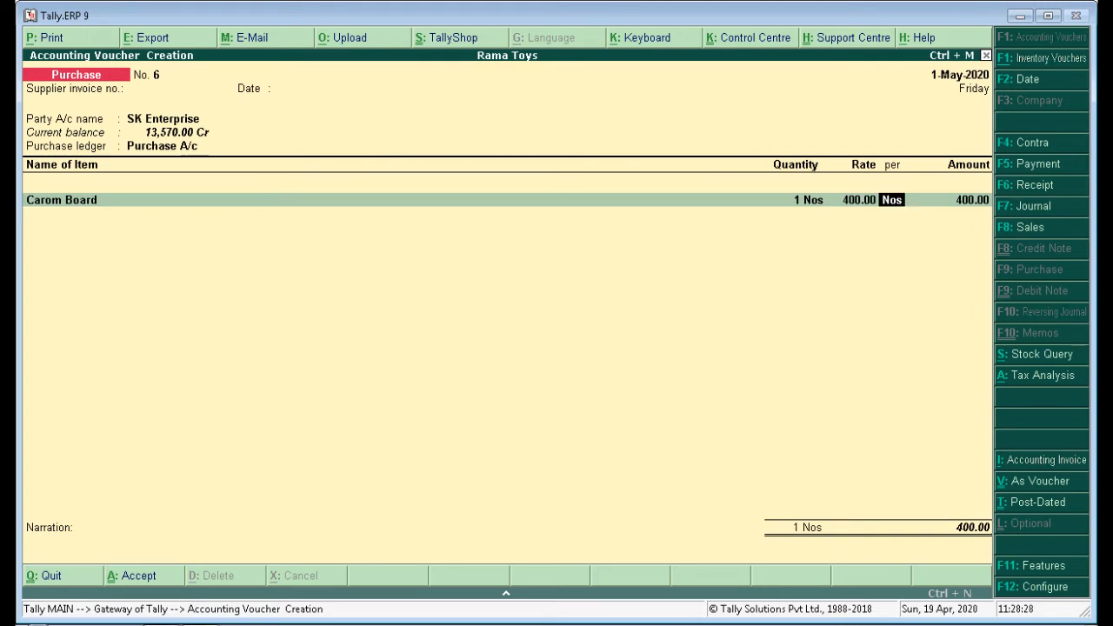
key("Return")
key("Return")
Add SGST and CGST tax lines to the Carom Board purchase.
key("Return")
type("Sg")
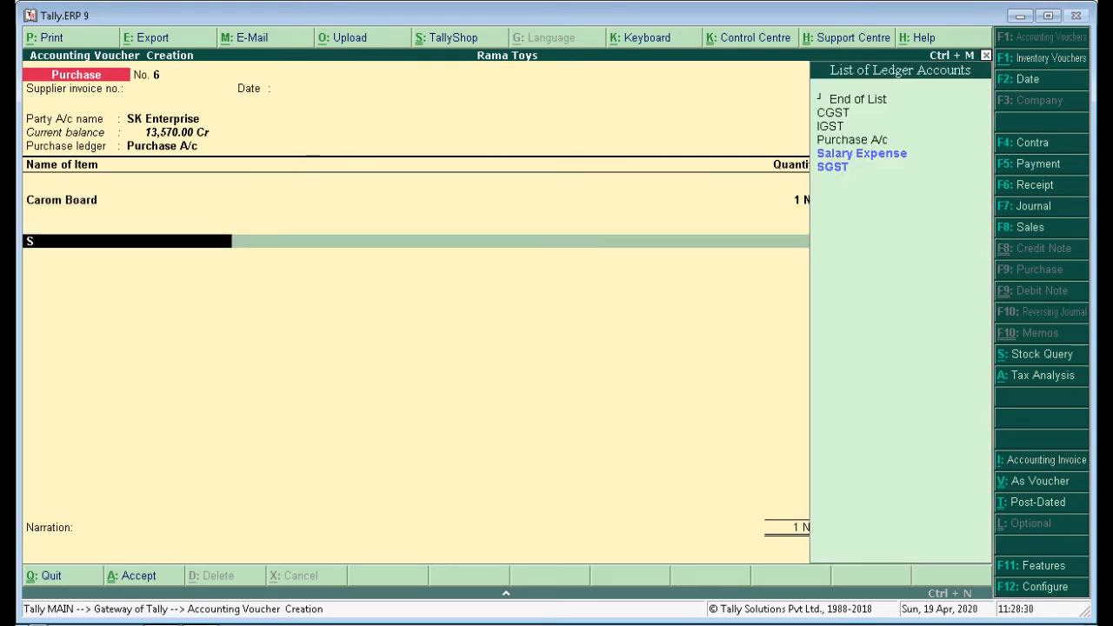
key("Return")
key("Return")
type("C")
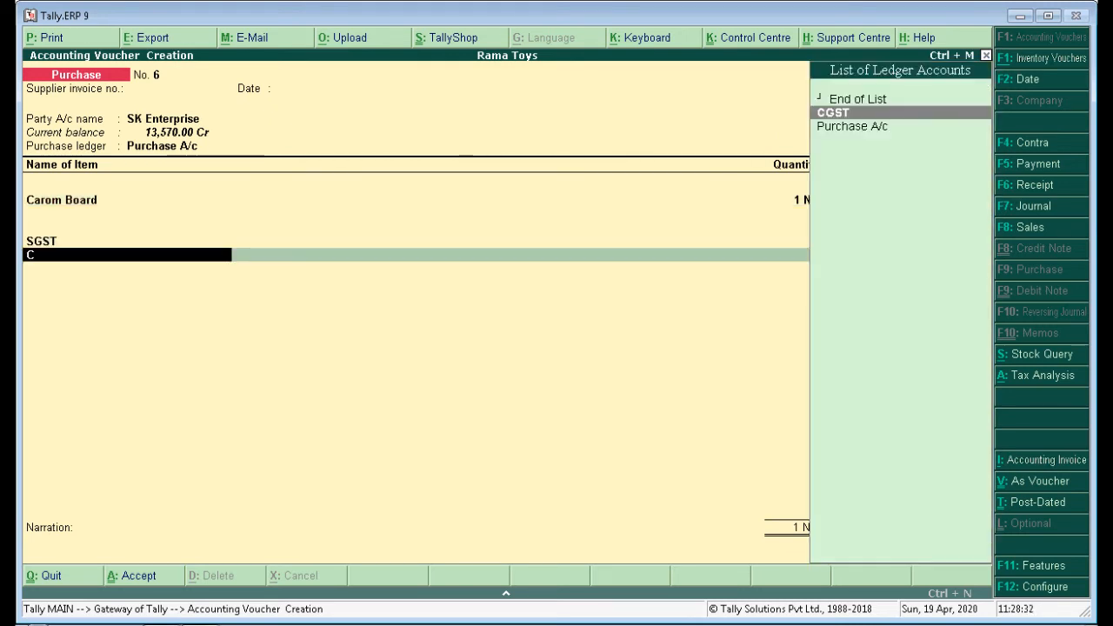
key("Return")
key("Return")
key("Return")
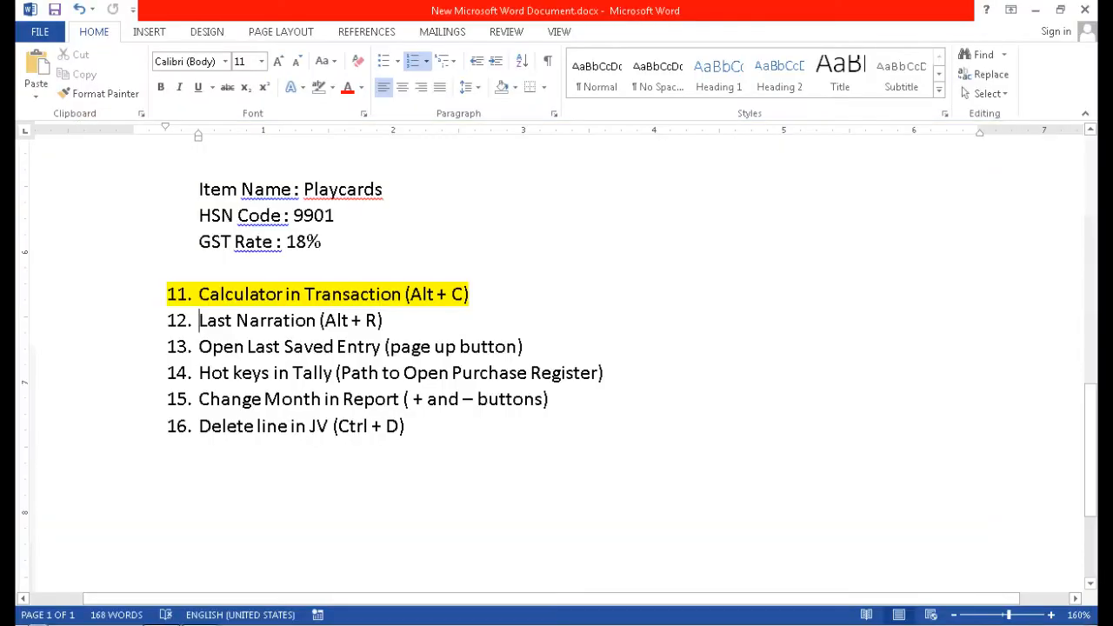
Re-highlight the whole of checklist item 12 in yellow via the highlight colour menu.
left_click_drag(383, 321, 200, 321)
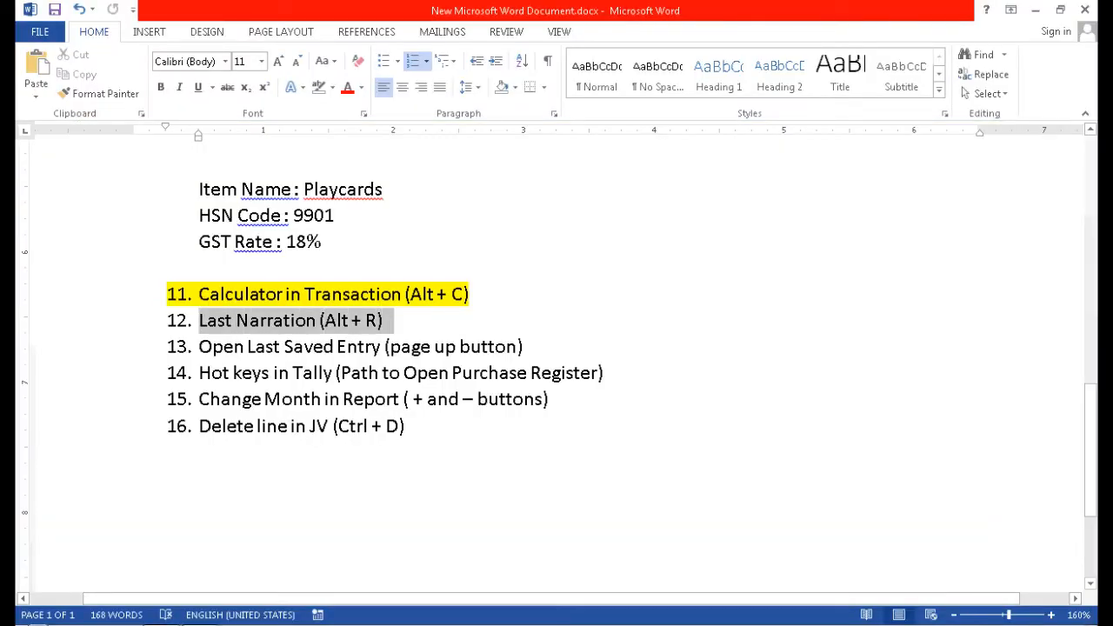
left_click(331, 87)
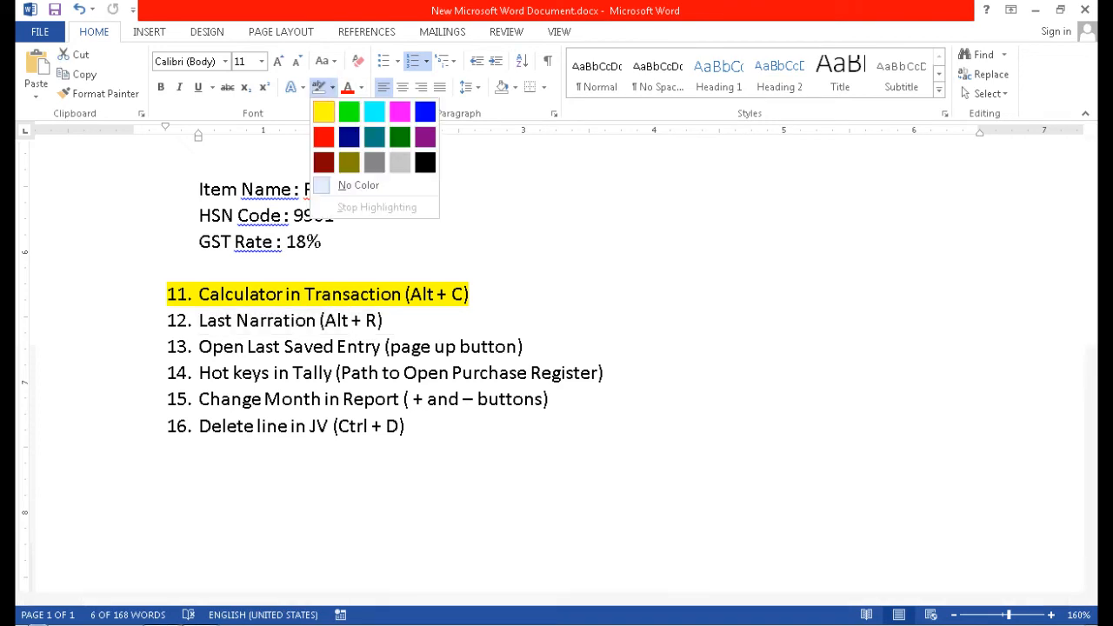
left_click(324, 112)
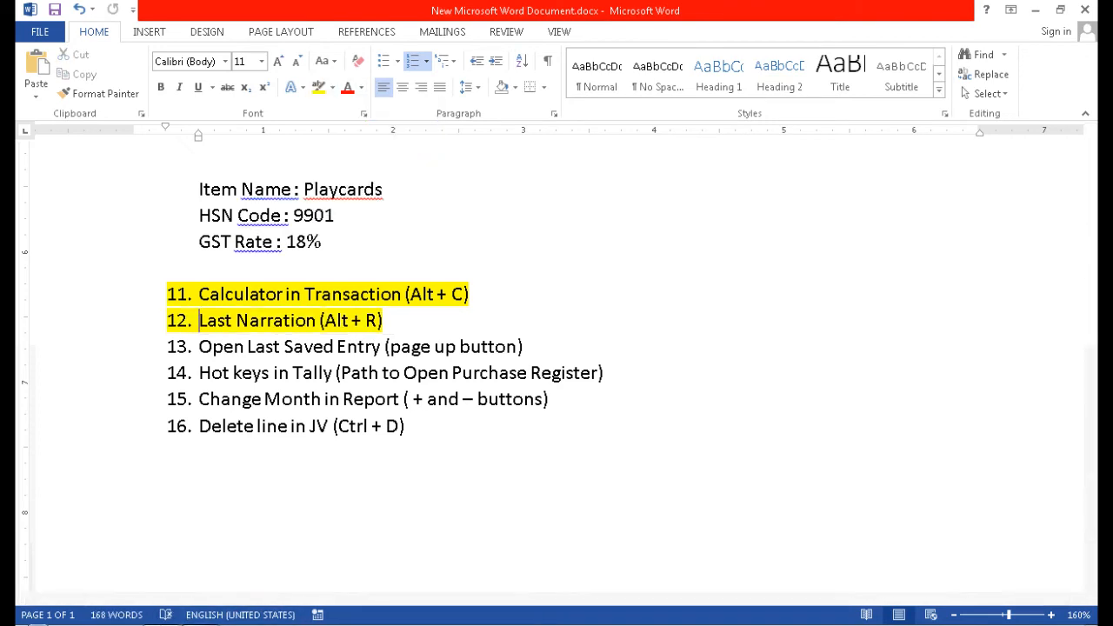
key("alt+Tab")
Recall the last narration with Alt+R and save purchase voucher No. 6.
key("alt+r")
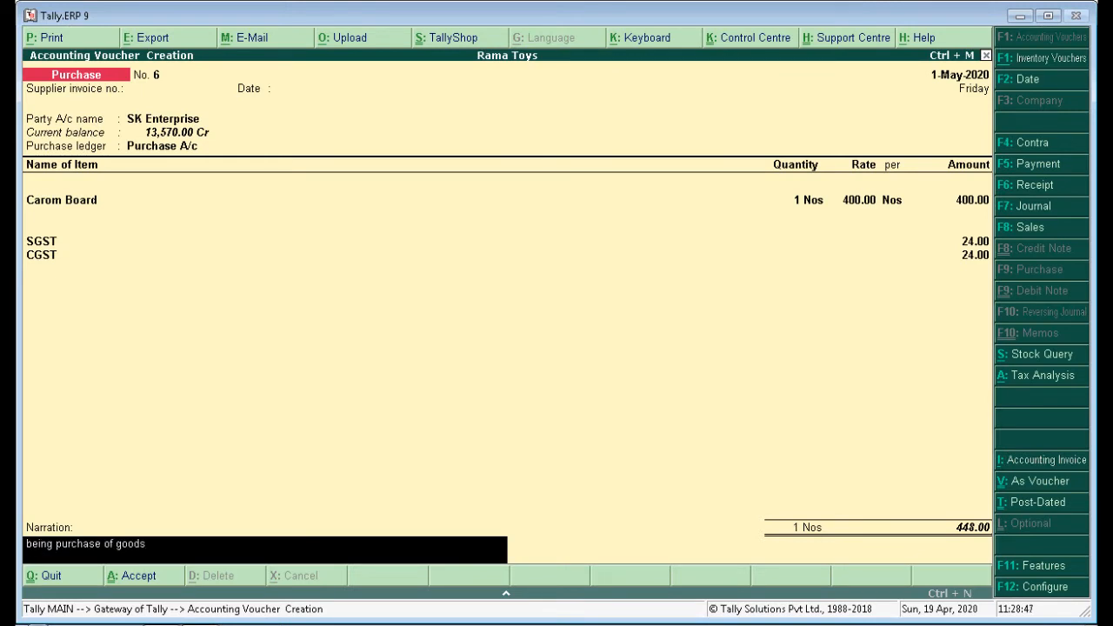
key("Return")
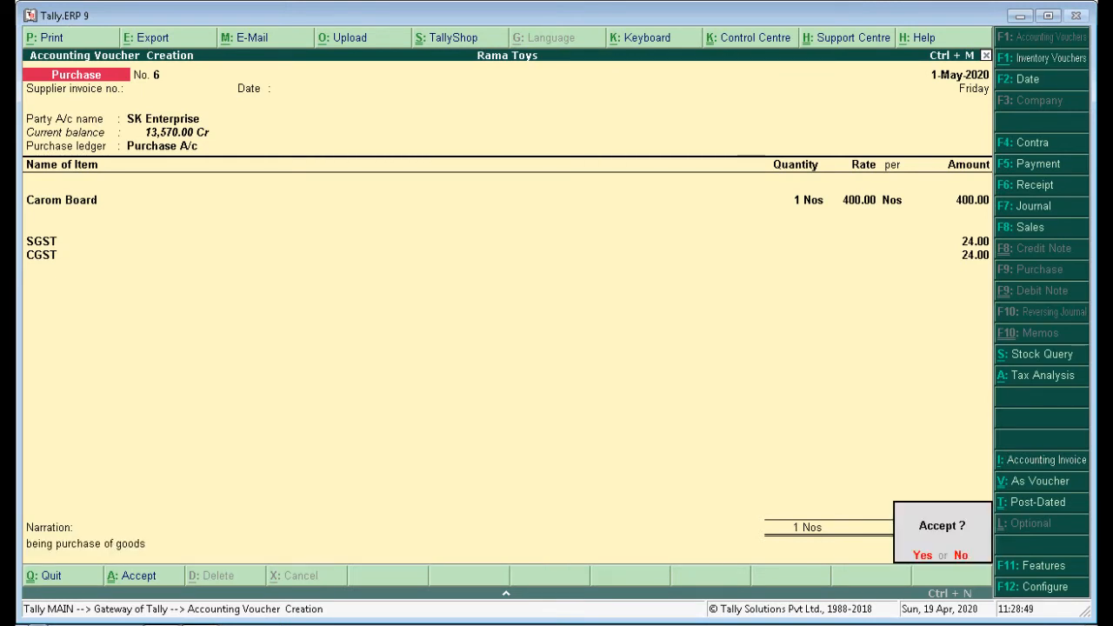
key("Return")
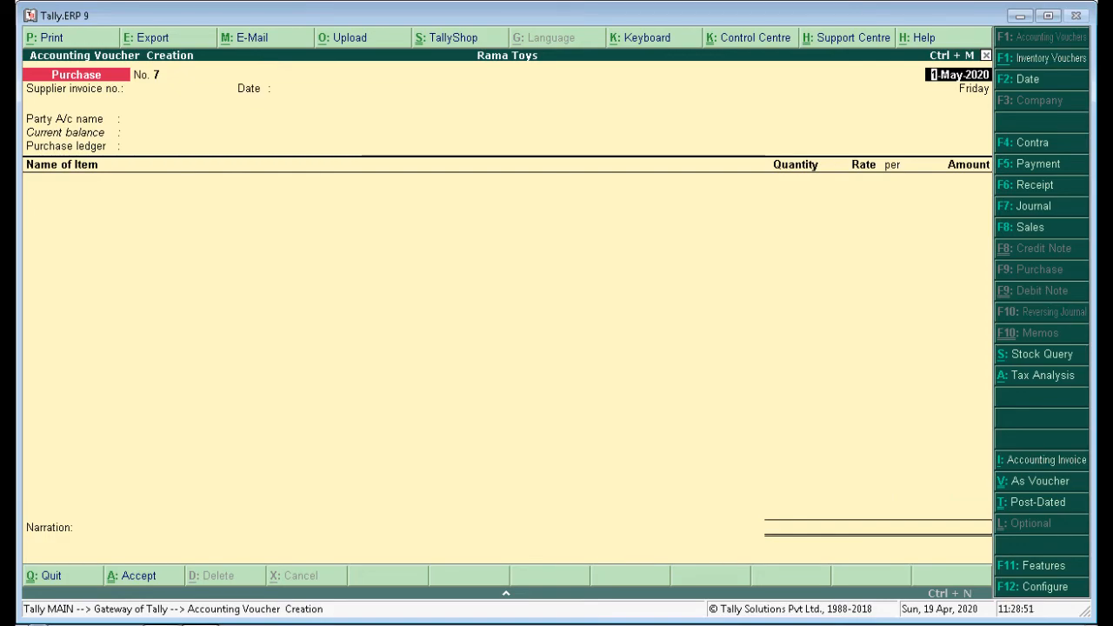
Highlight checklist item 13, Open Last Saved Entry, in yellow.
key("alt+Tab")
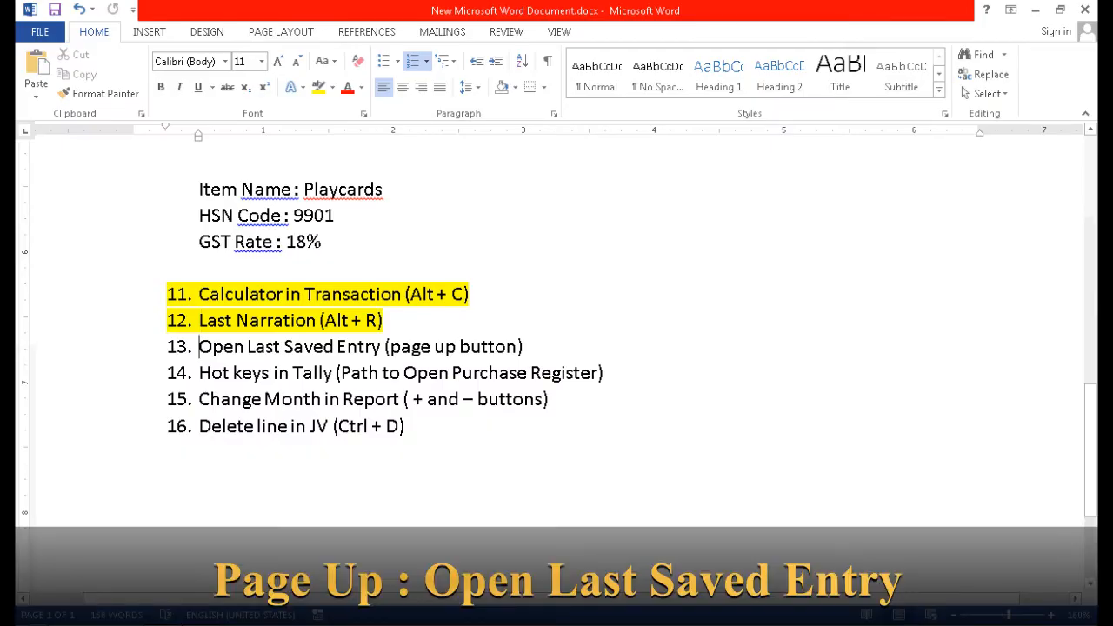
left_click_drag(200, 346, 523, 346)
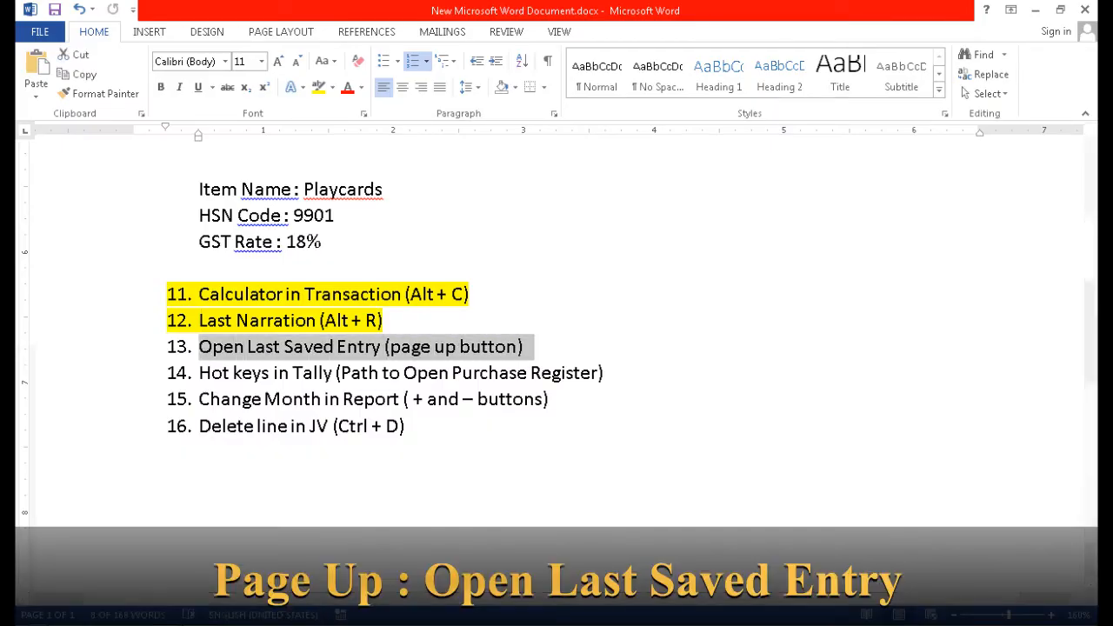
left_click(318, 87)
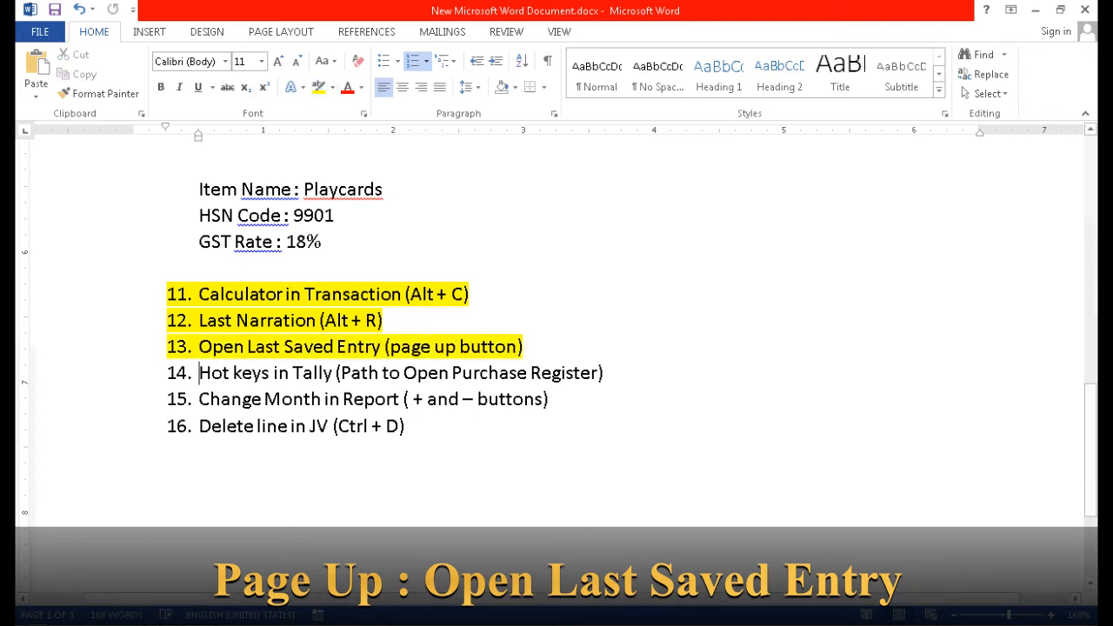
View the last saved purchase voucher with Page Up, then quit to the Gateway of Tally.
key("alt+Tab")
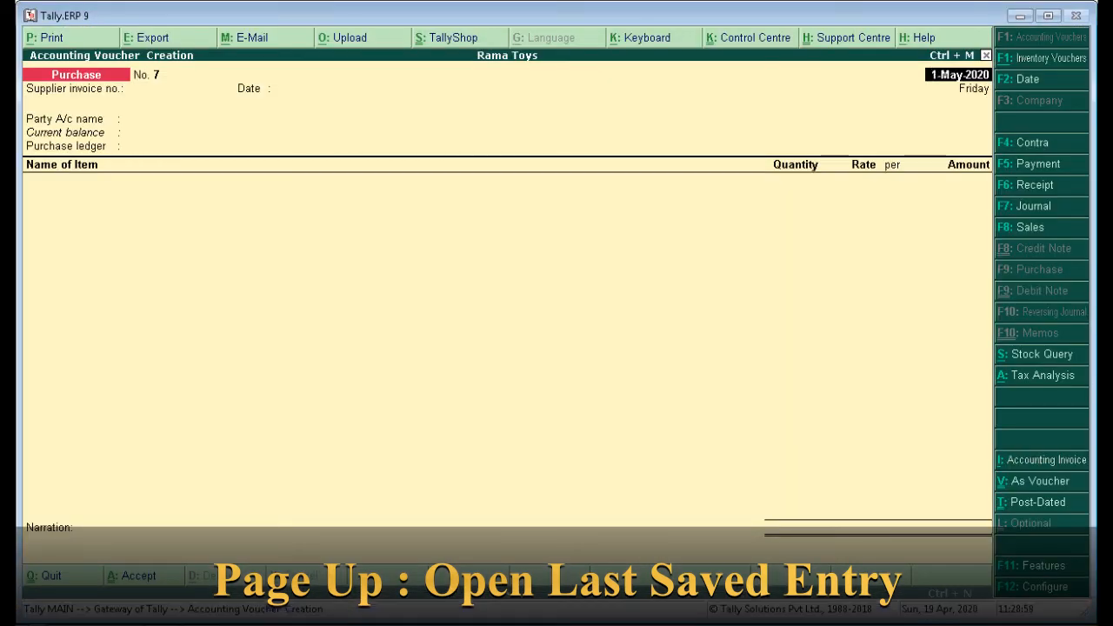
key("Page_Up")
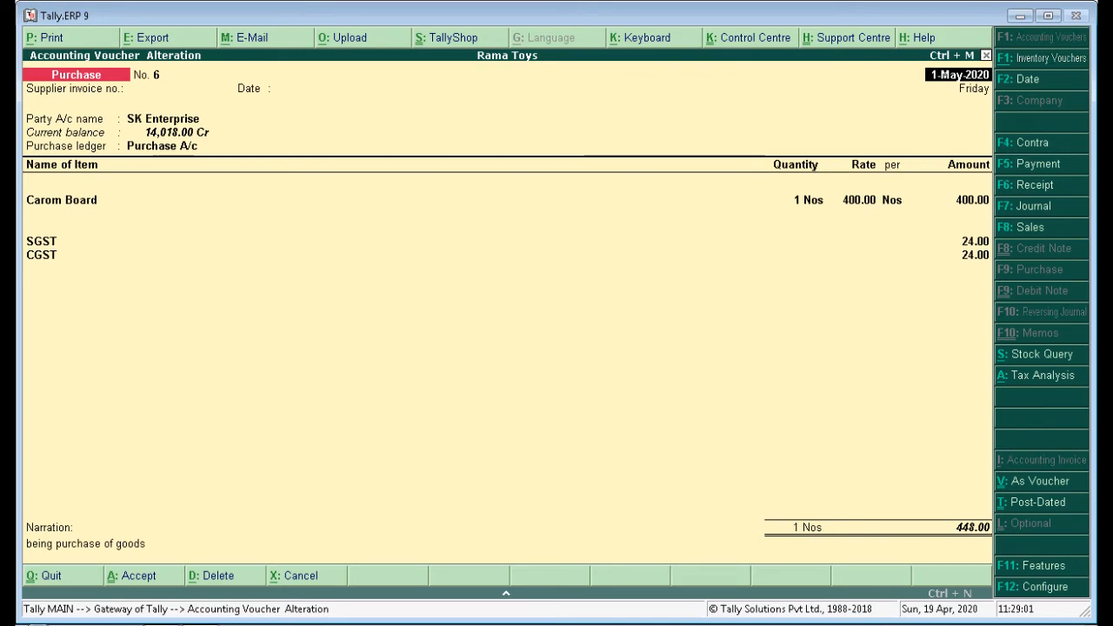
key("Page_Down")
key("Escape")
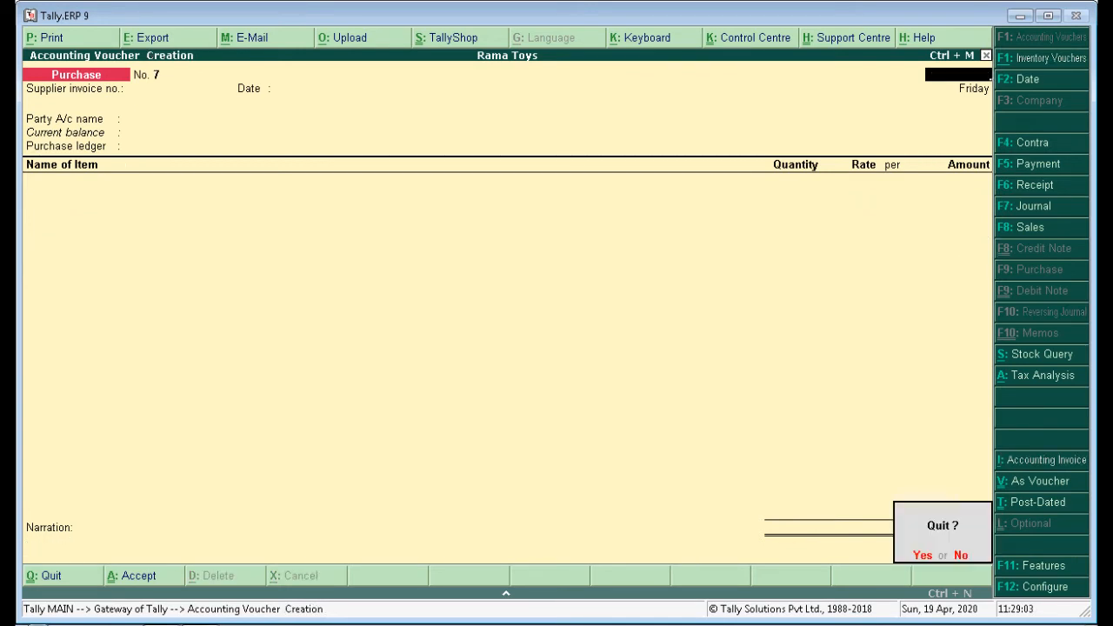
key("y")
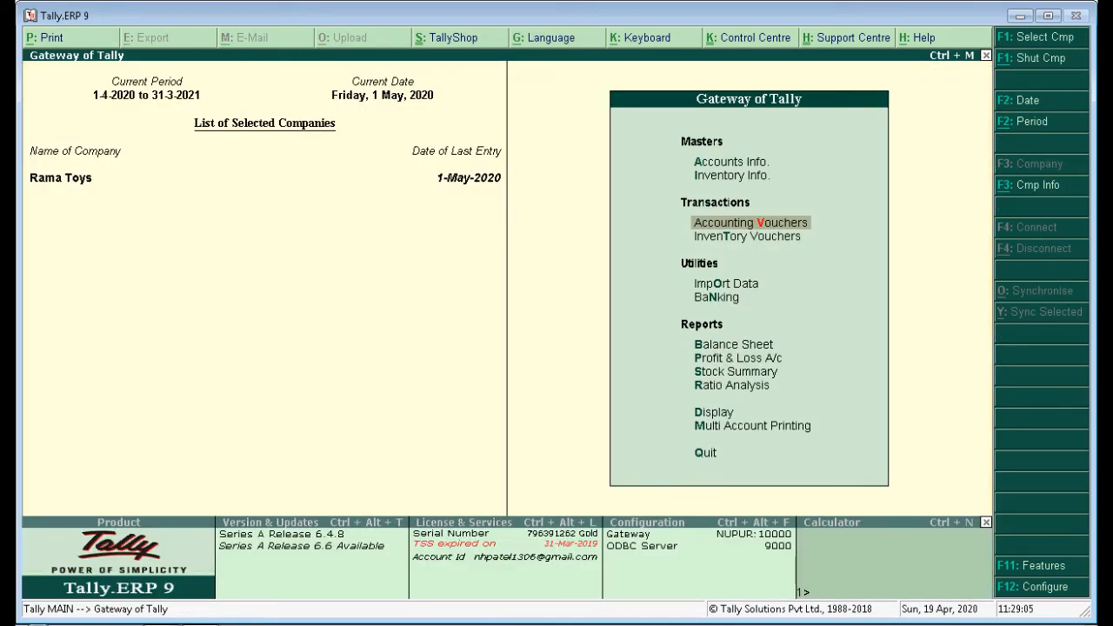
Highlight checklist item 14 in yellow with Ctrl+Alt+H.
key("alt+Tab")
left_click_drag(202, 374, 612, 373)
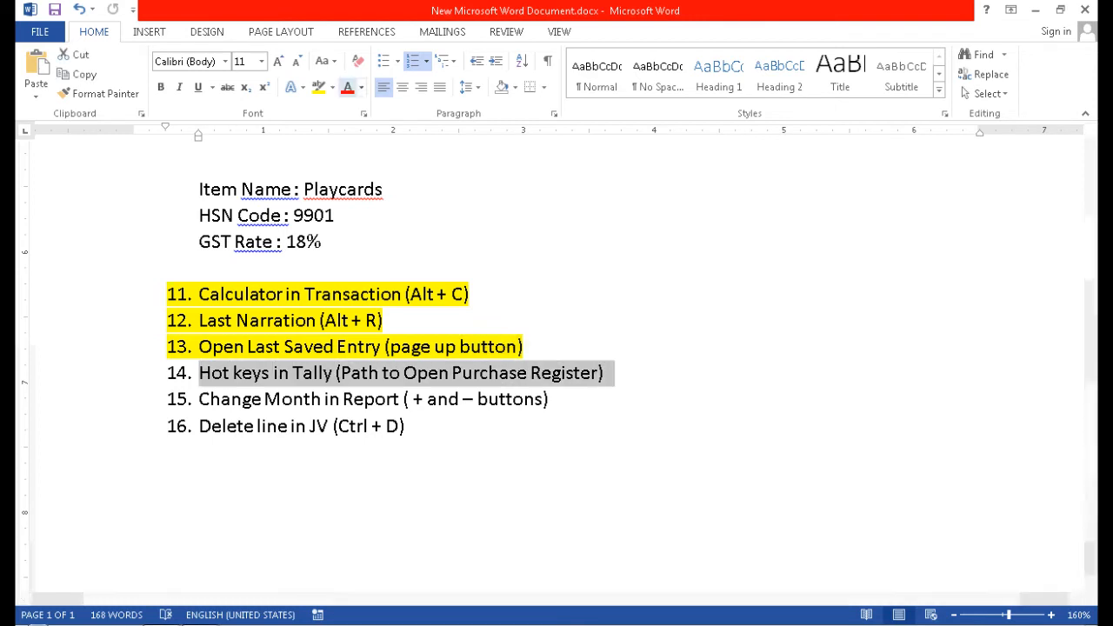
key("ctrl+alt+h")
key("alt+Tab")
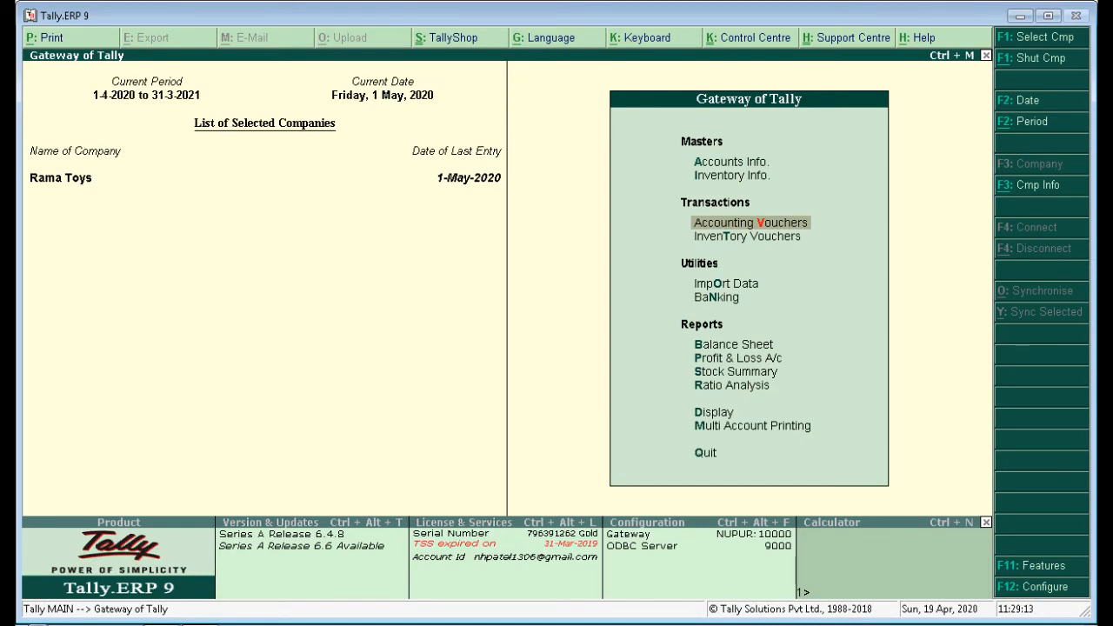
Open the Purchase Register (D, A, P), drill into April's five vouchers, and select checklist item 15.
key("d")
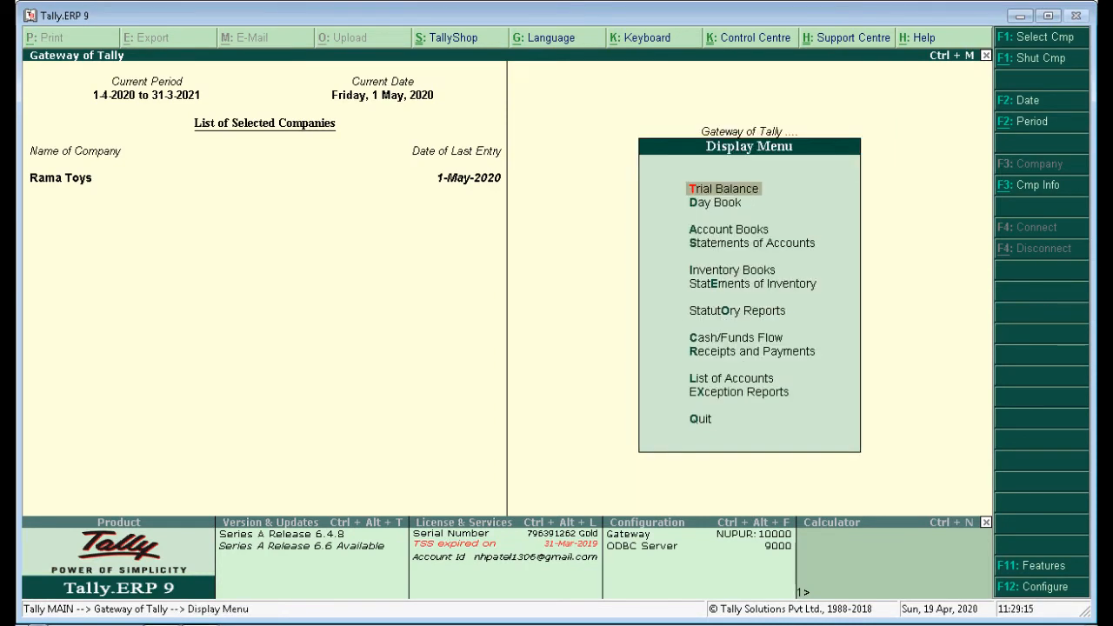
key("a")
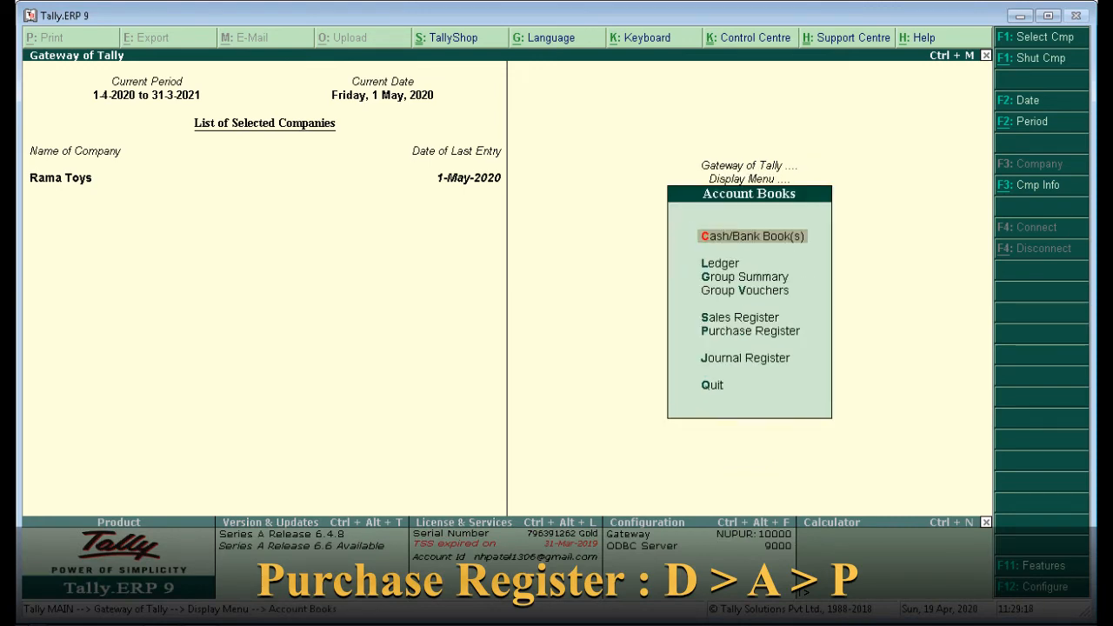
key("p")
key("Up")
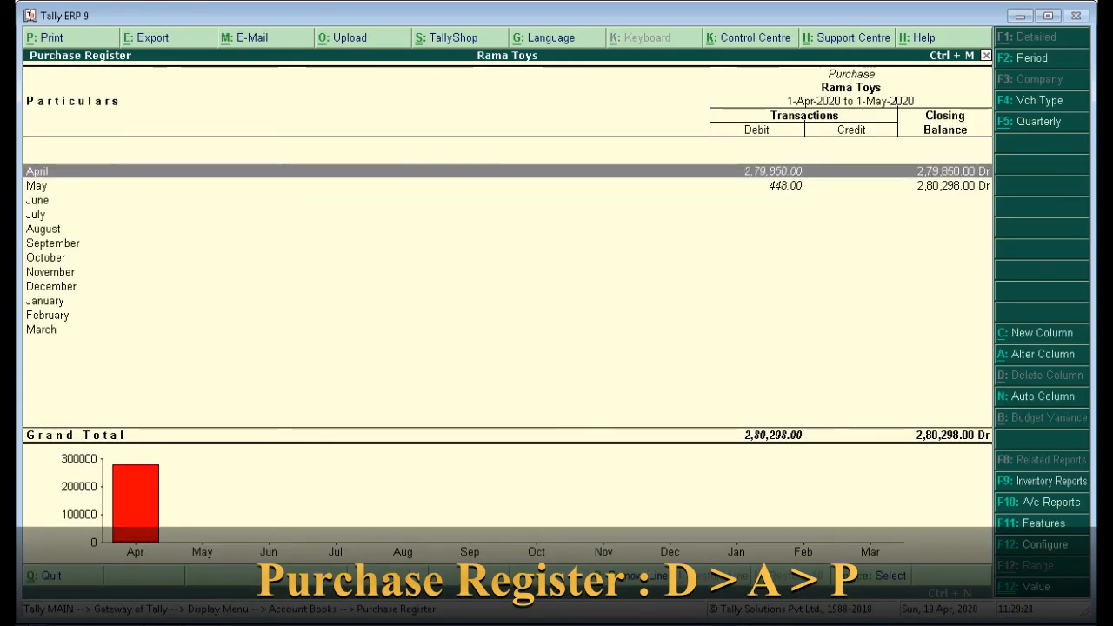
key("Return")
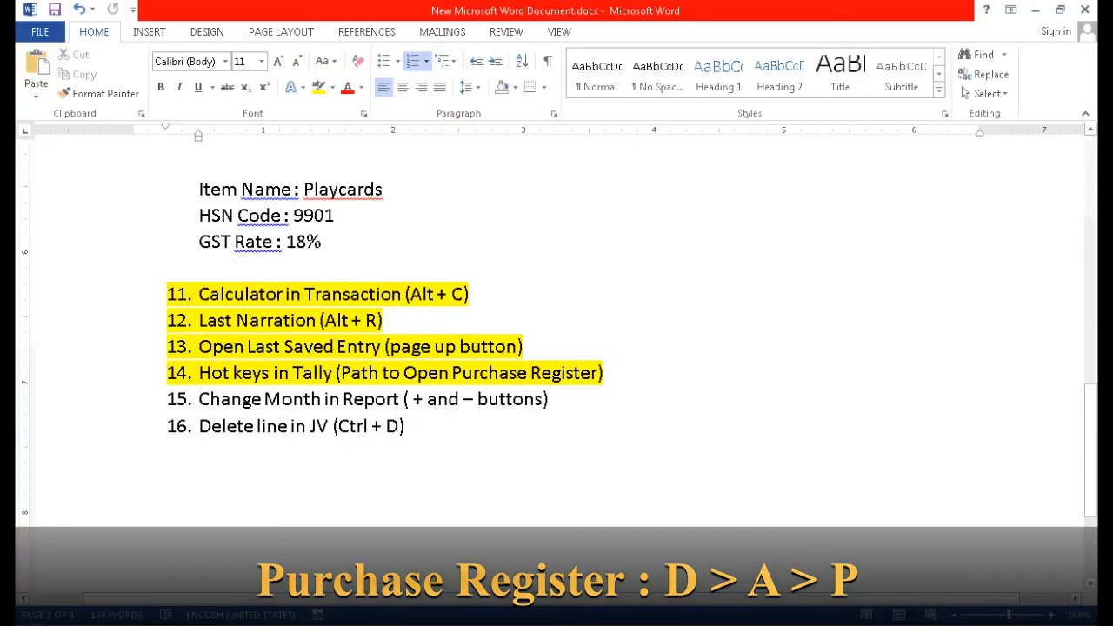
left_click_drag(198, 399, 558, 399)
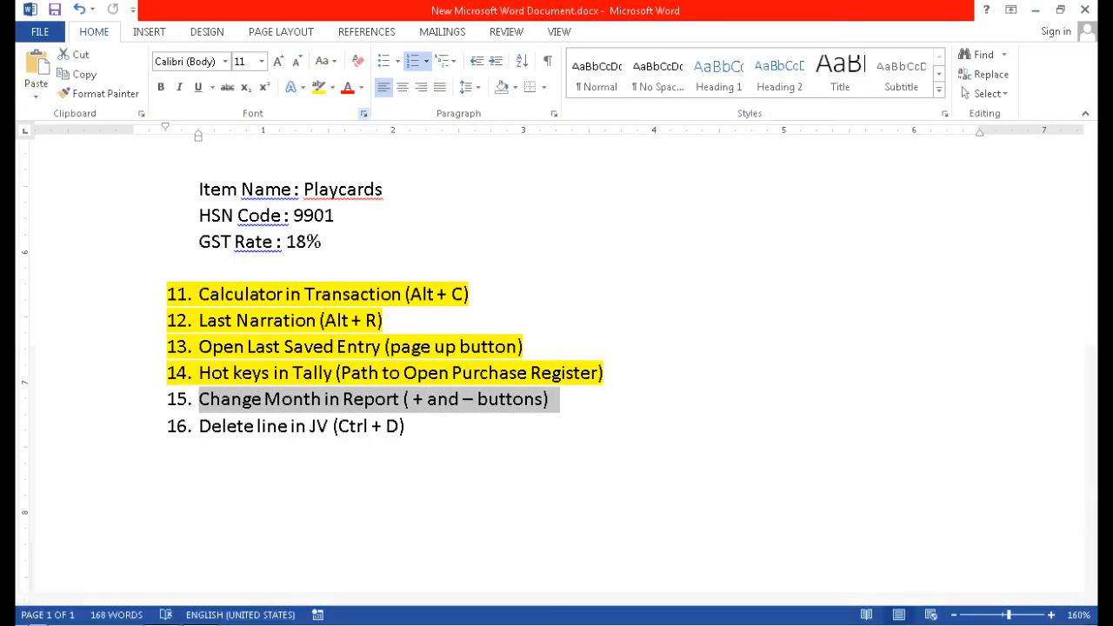
Highlight checklist item 15, Change Month in Report, in yellow.
left_click(318, 87)
key("alt+Tab")
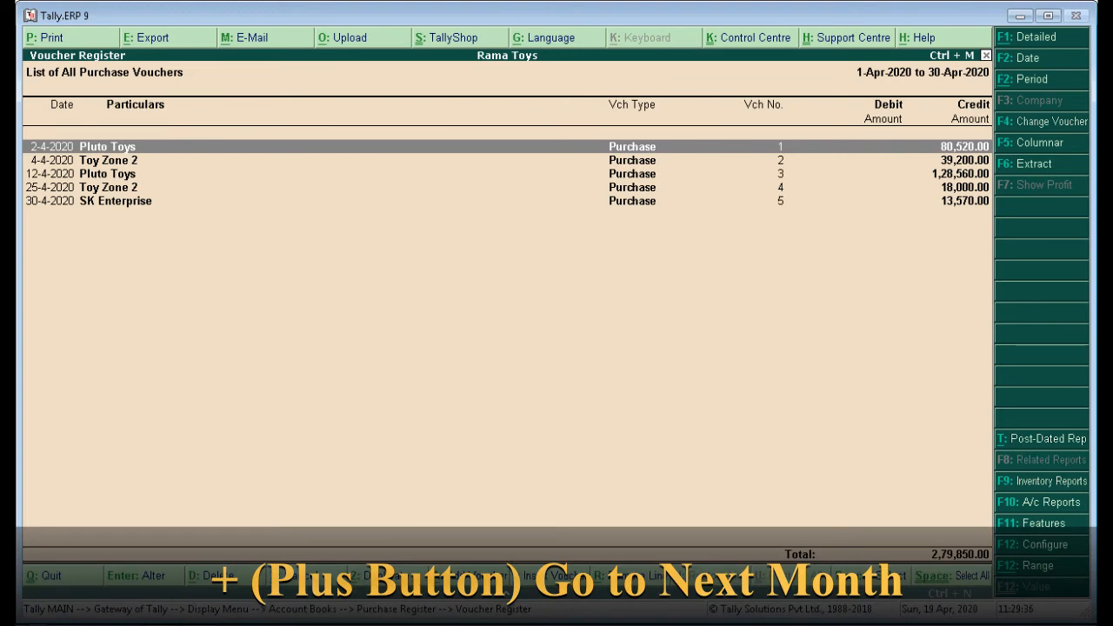
Step the purchase voucher list forward through later months with +, then back with −.
key("plus")
key("plus")
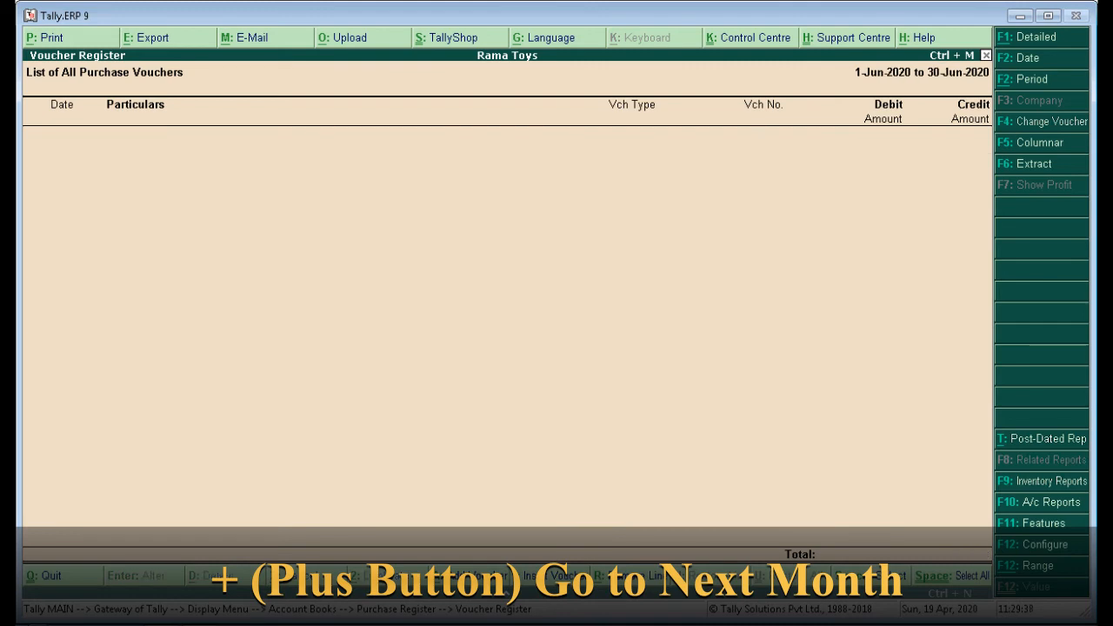
key("plus")
key("plus")
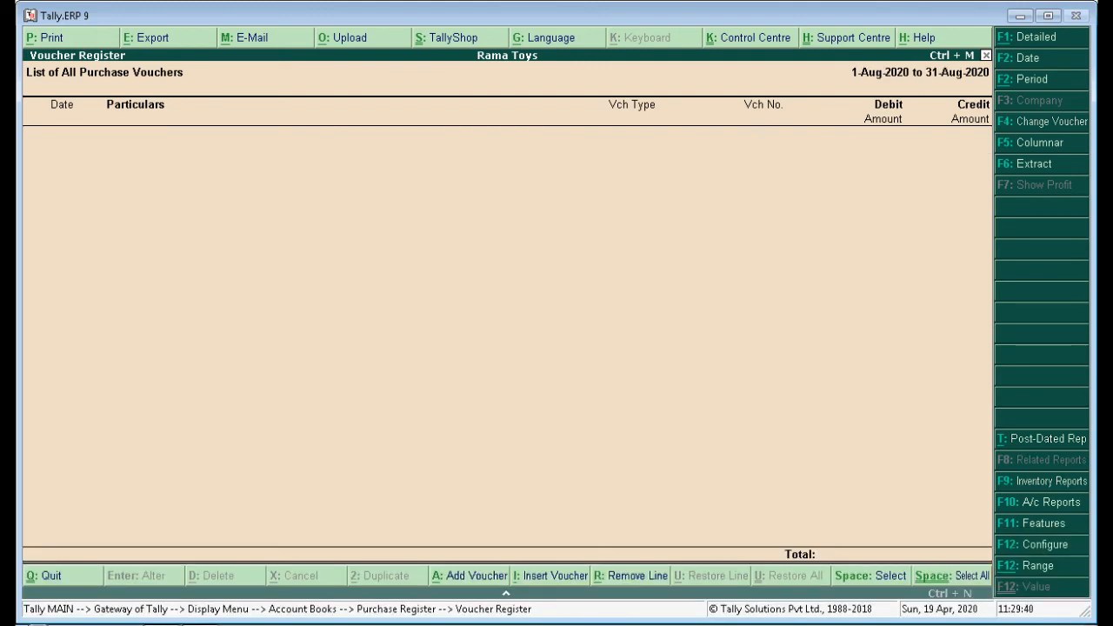
key("minus")
key("minus")
key("minus")
key("minus")
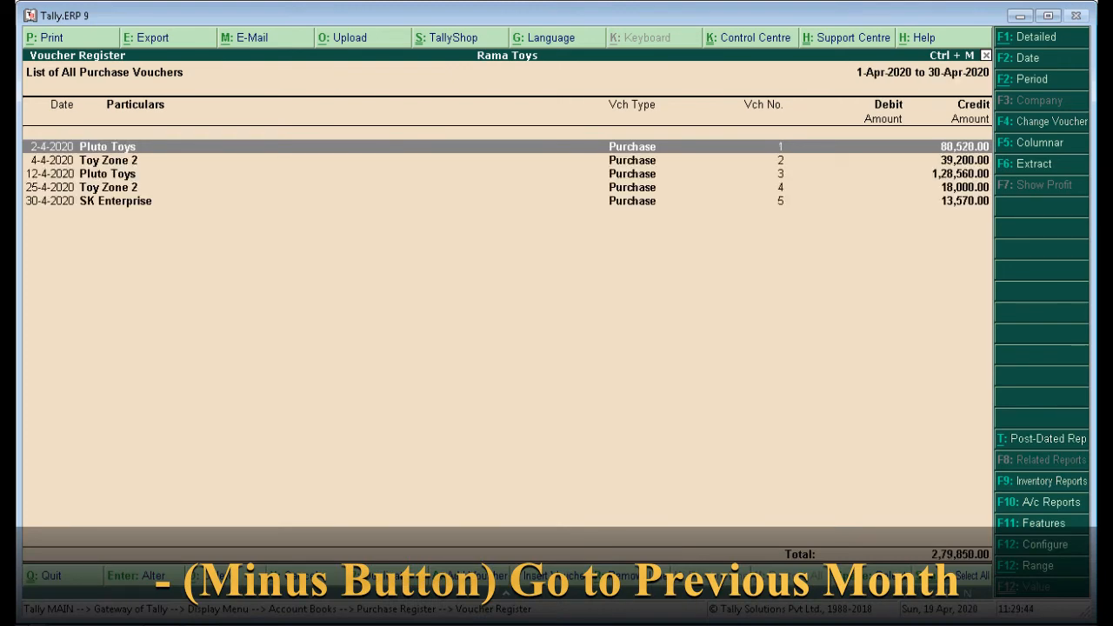
Highlight checklist item 16, Delete line in JV, in yellow.
key("alt+Tab")
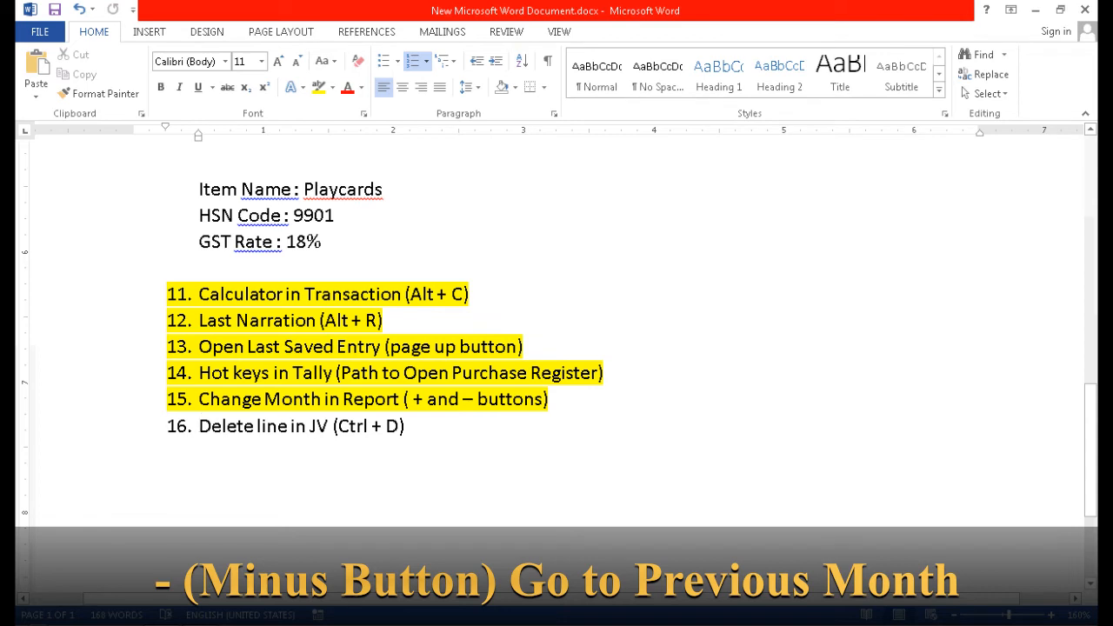
left_click_drag(199, 427, 414, 427)
key("ctrl+alt+h")
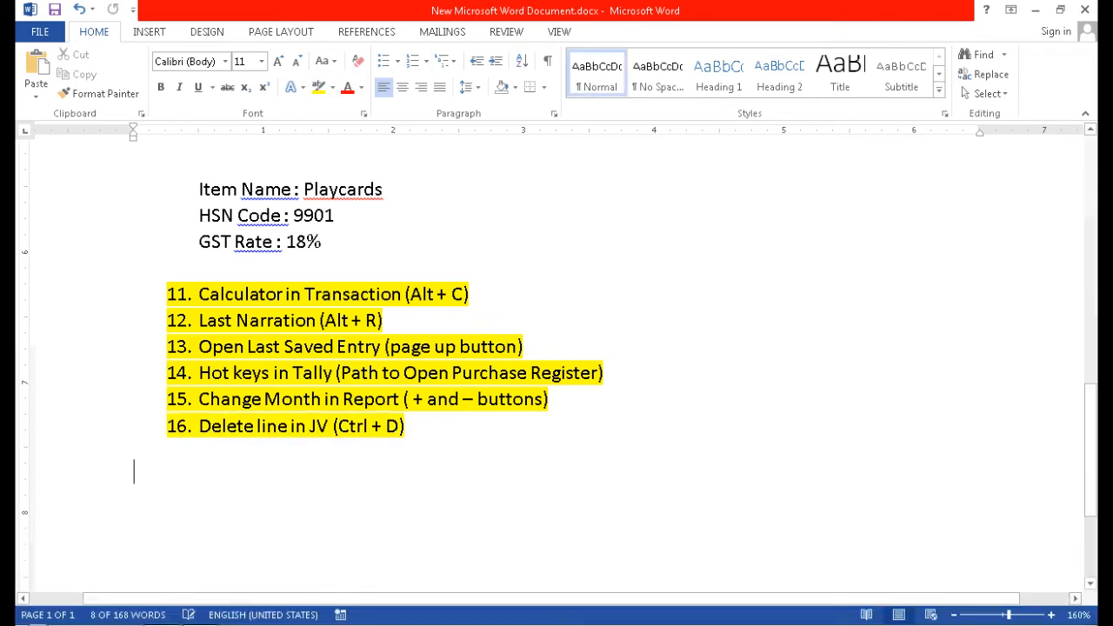
key("Left")
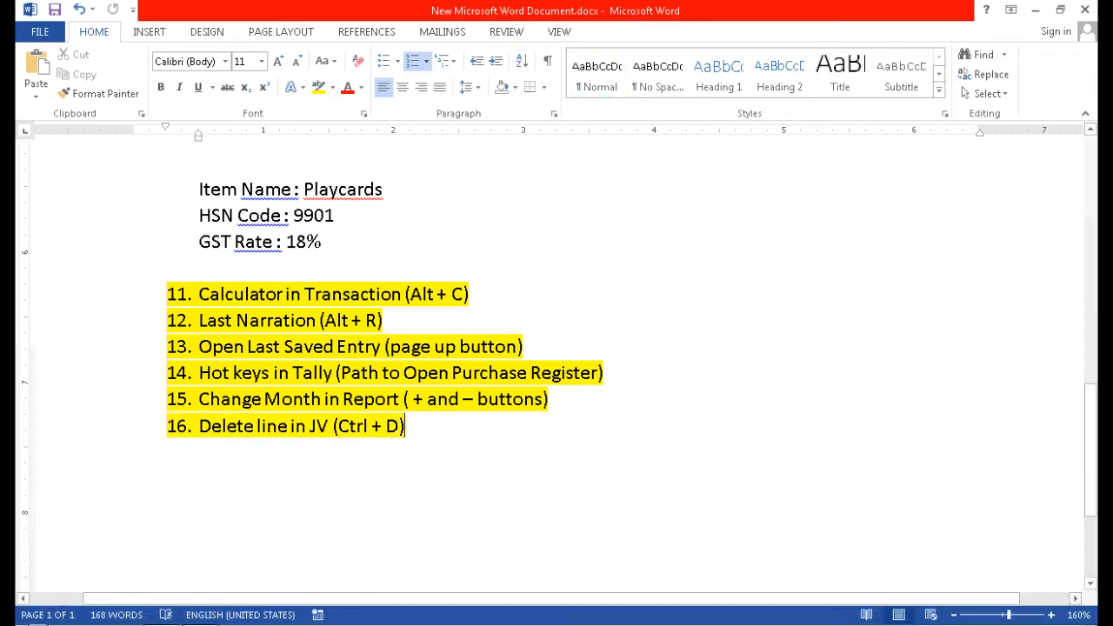
key("alt+Tab")
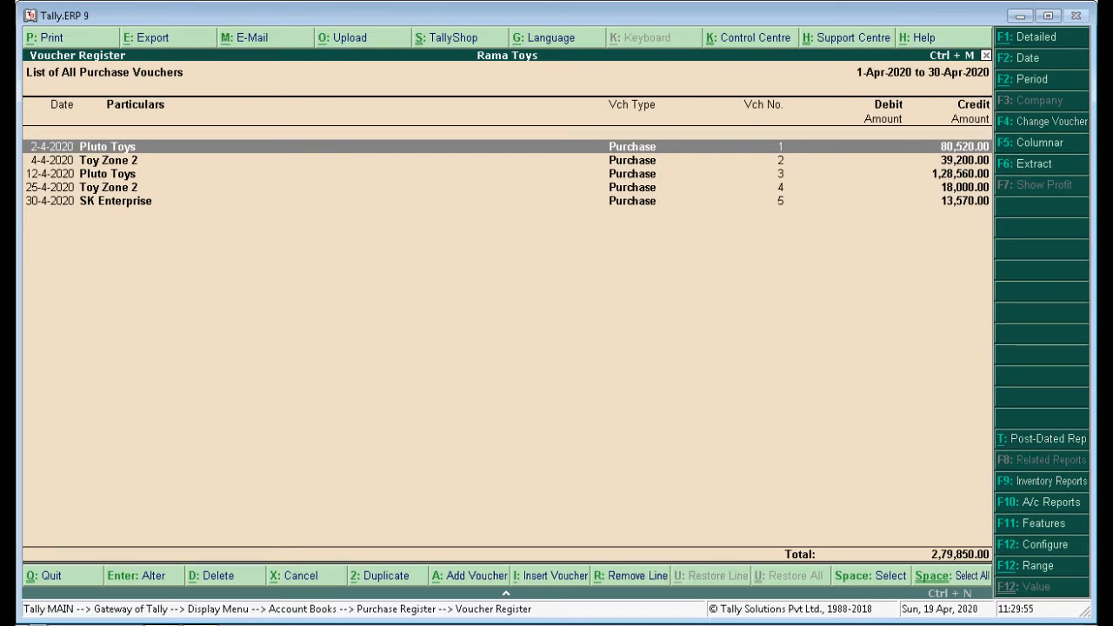
Open April's Salary Expense journal voucher from the Journal Register.
key("Escape")
key("Escape")
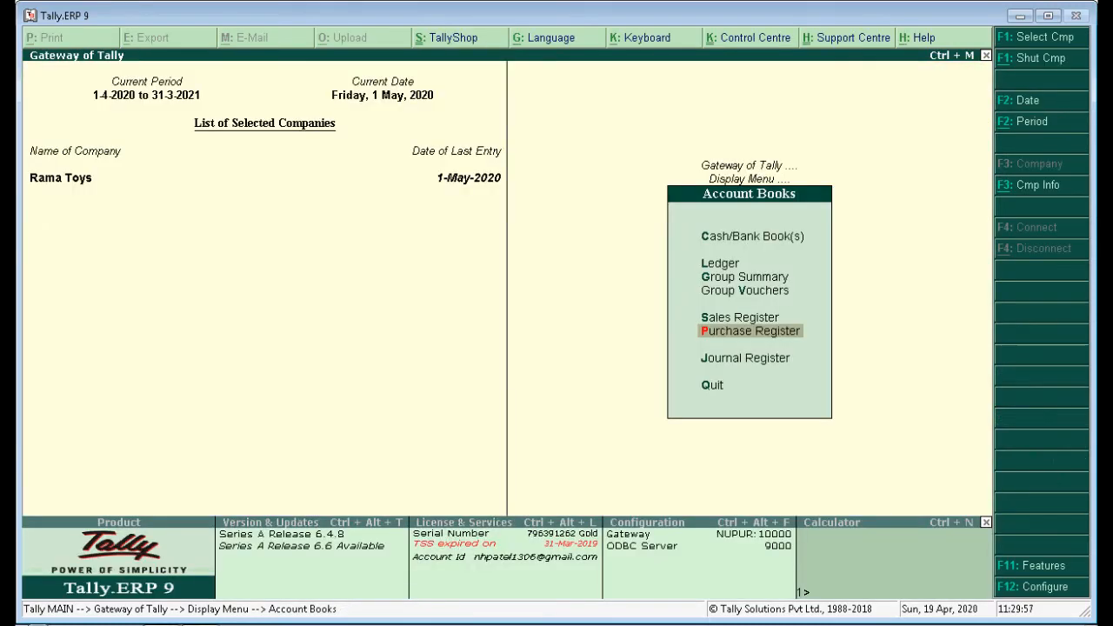
key("Down")
key("Return")
key("Up")
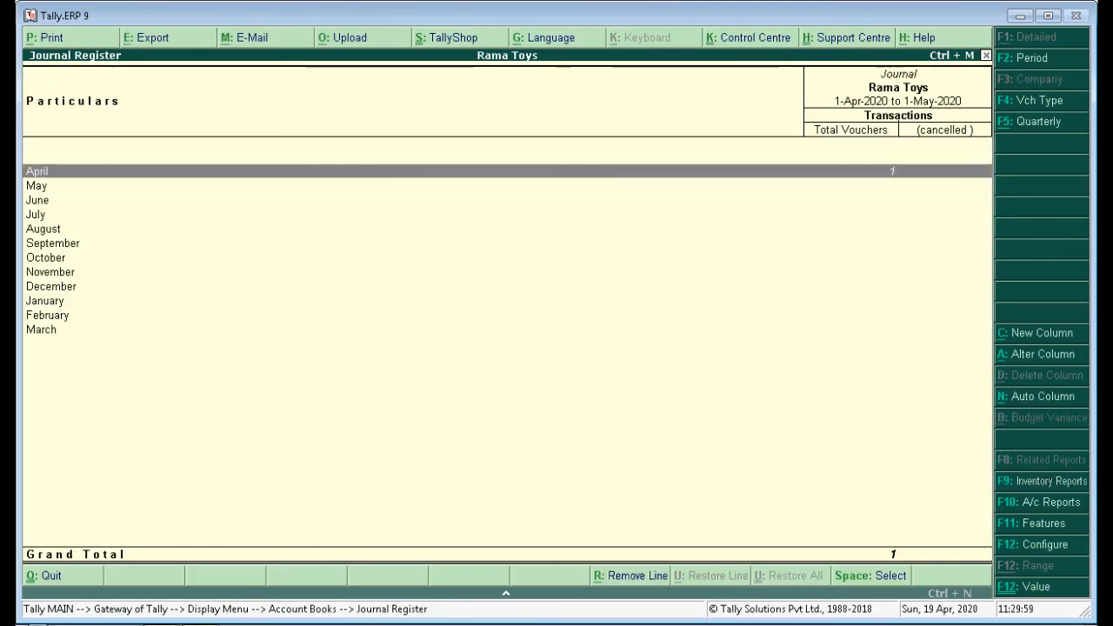
key("Return")
key("Return")
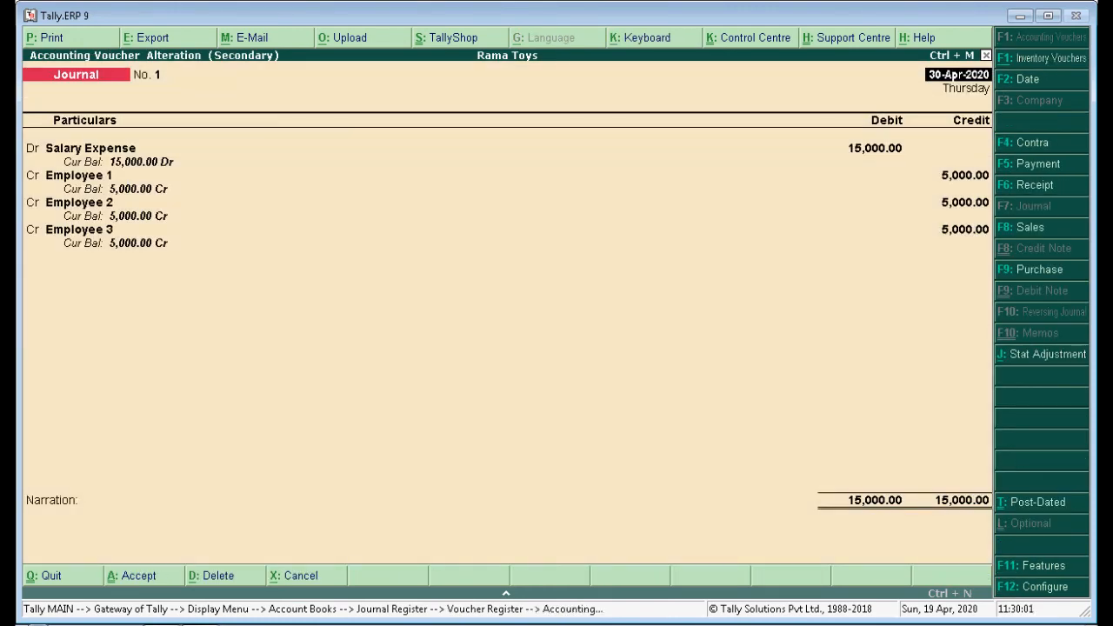
key("Return")
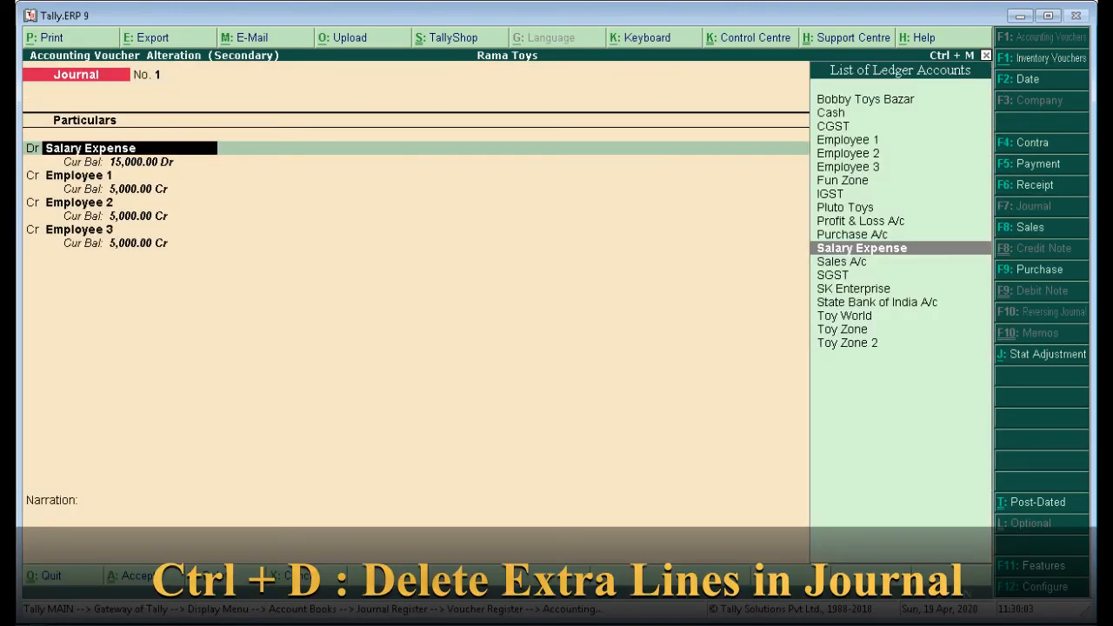
key("Return")
key("Return")
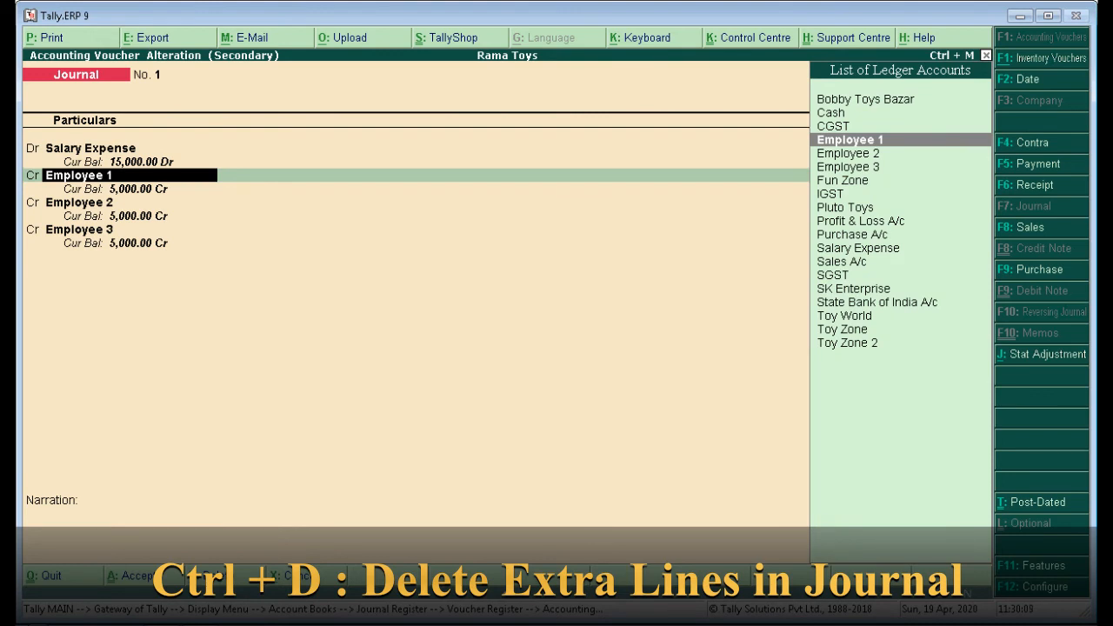
Delete the Employee 1 and Employee 3 credit lines with Ctrl+D, then quit without saving.
key("ctrl+d")
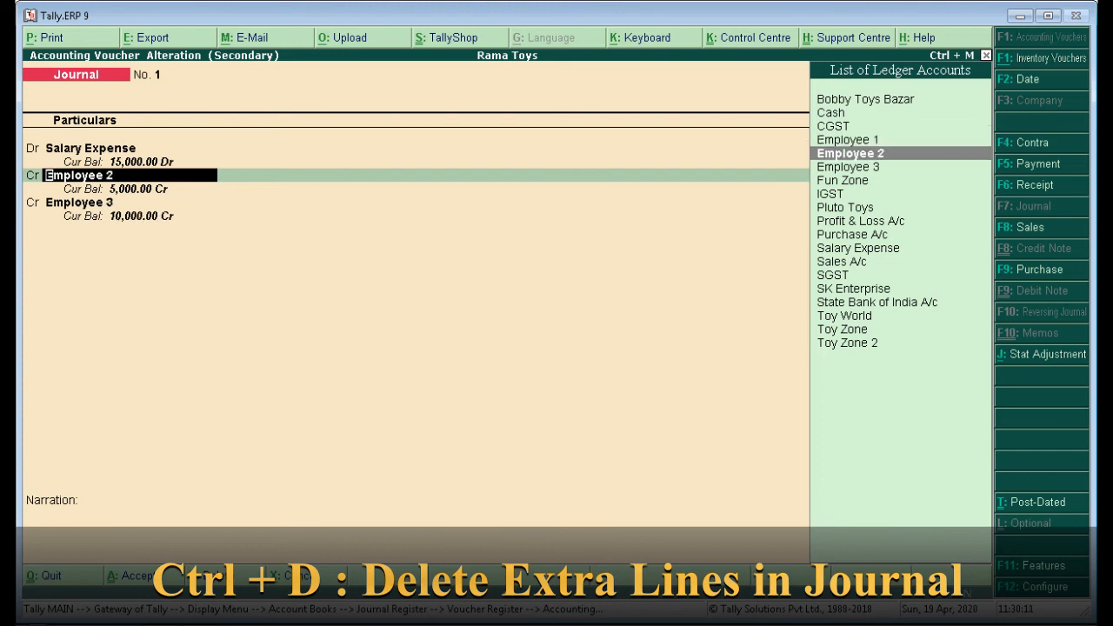
key("Return")
key("Return")
key("Return")
key("Return")
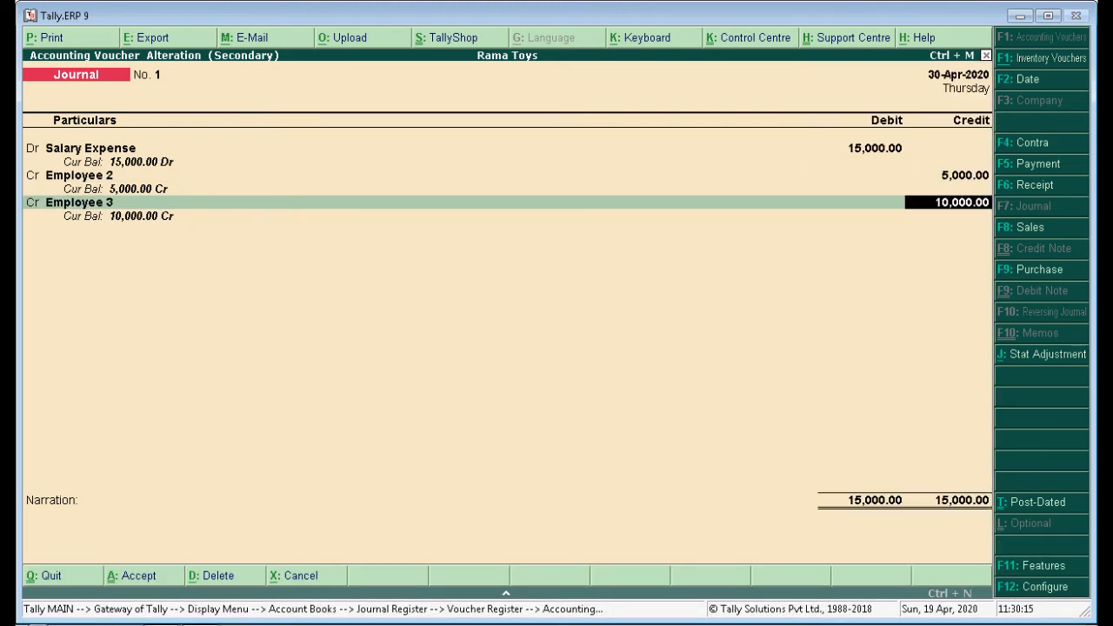
key("Return")
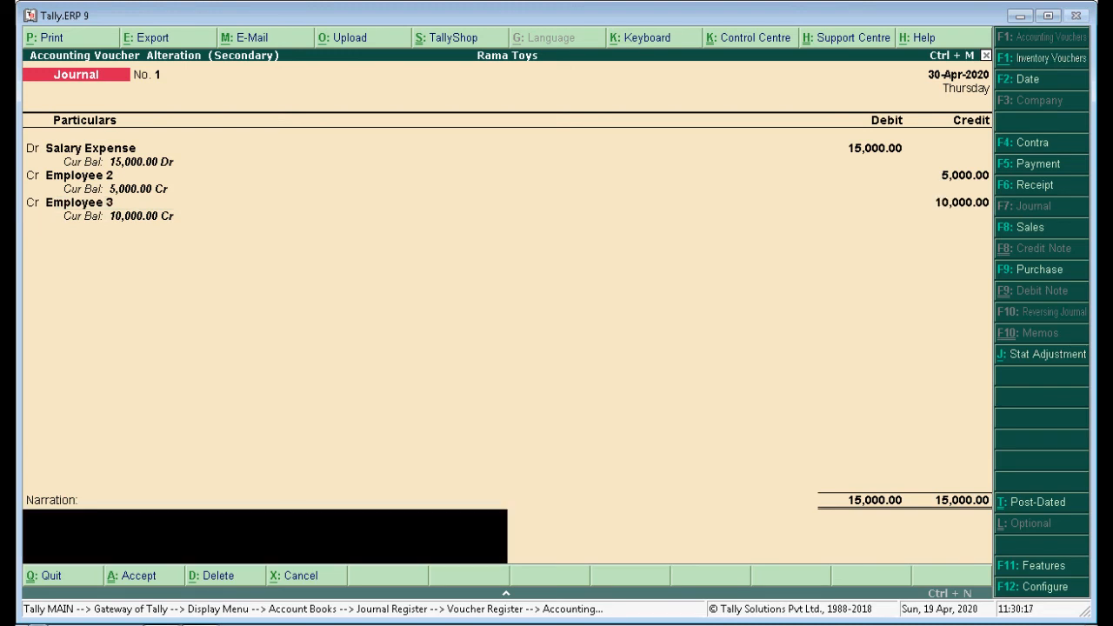
key("BackSpace")
key("BackSpace")
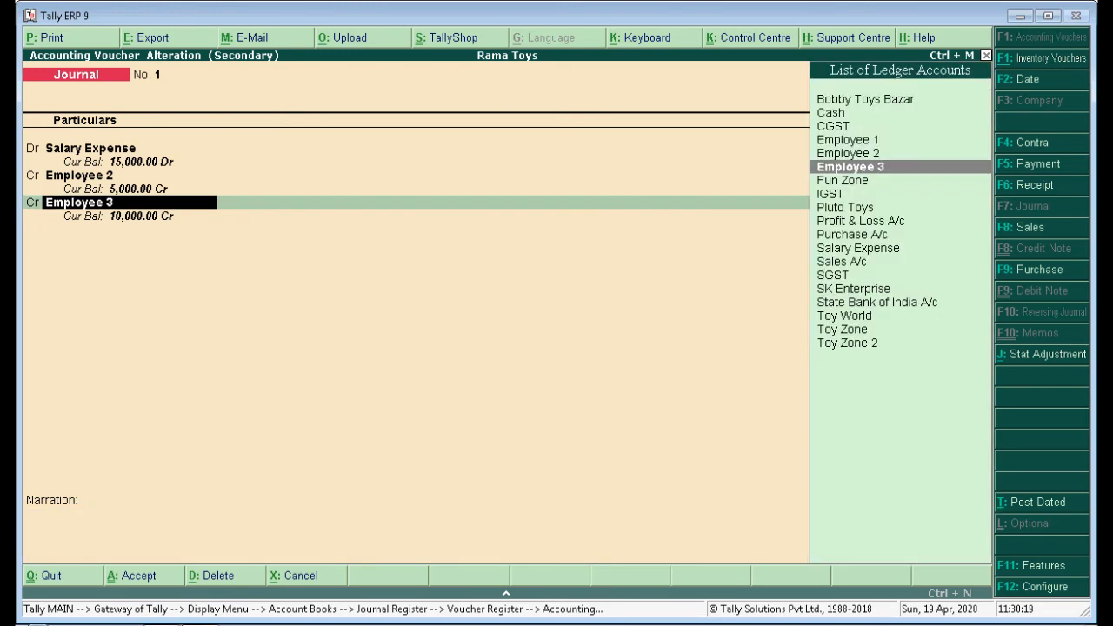
key("ctrl+d")
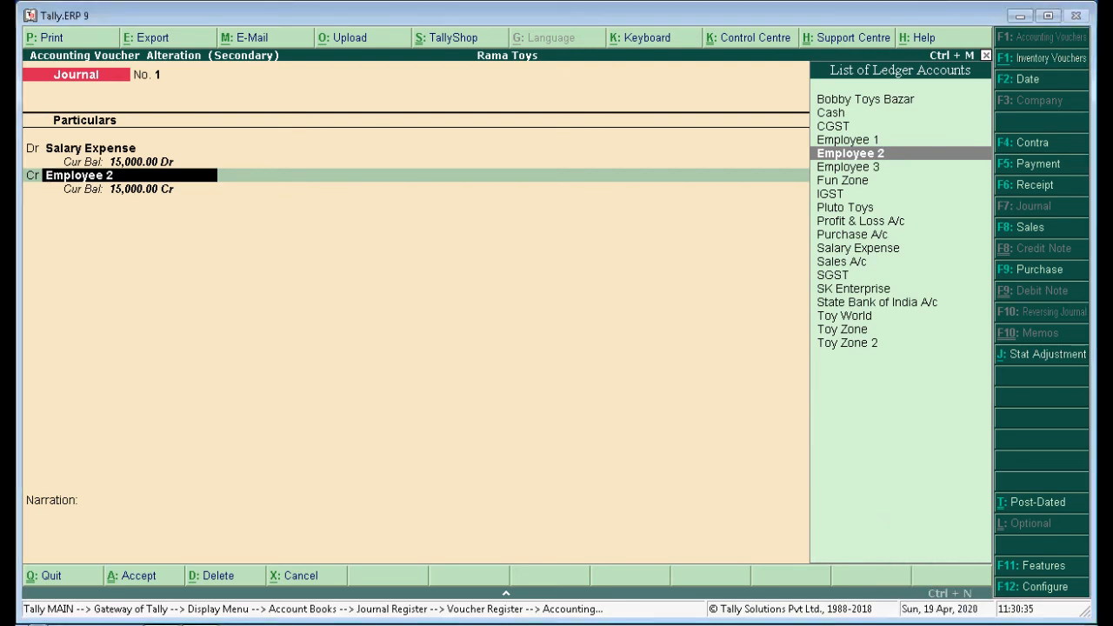
key("Return")
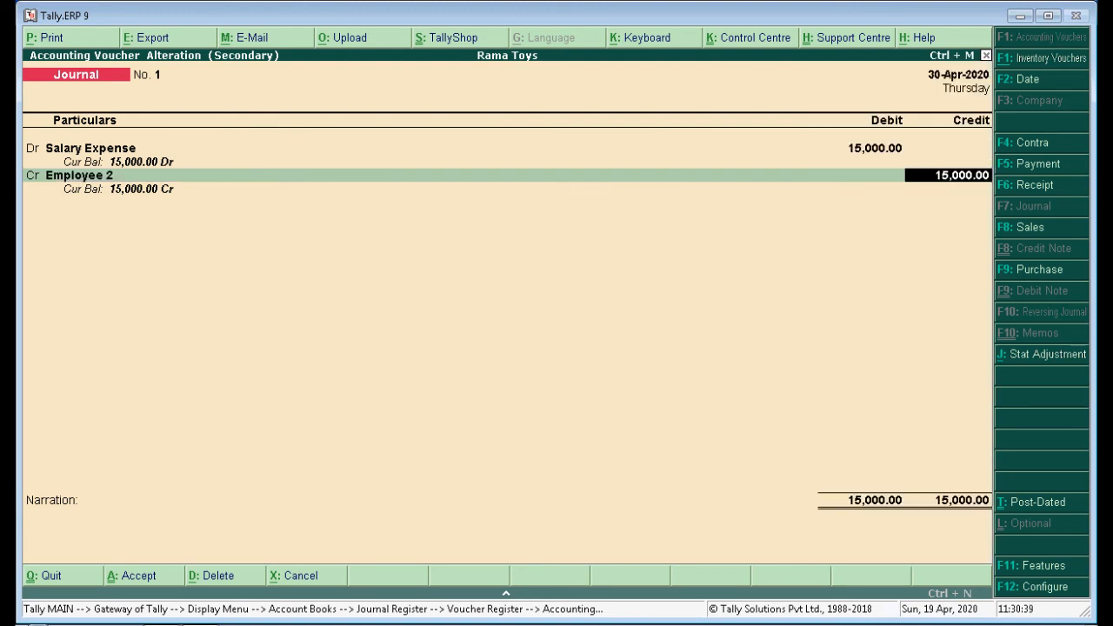
key("Return")
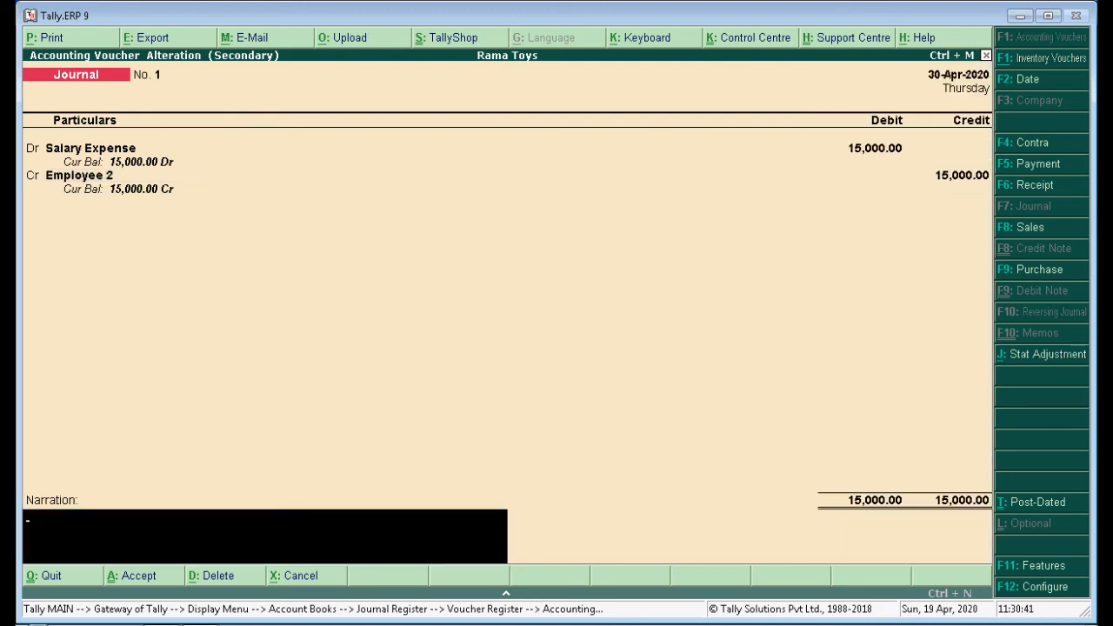
key("Escape")
key("y")
key("Escape")
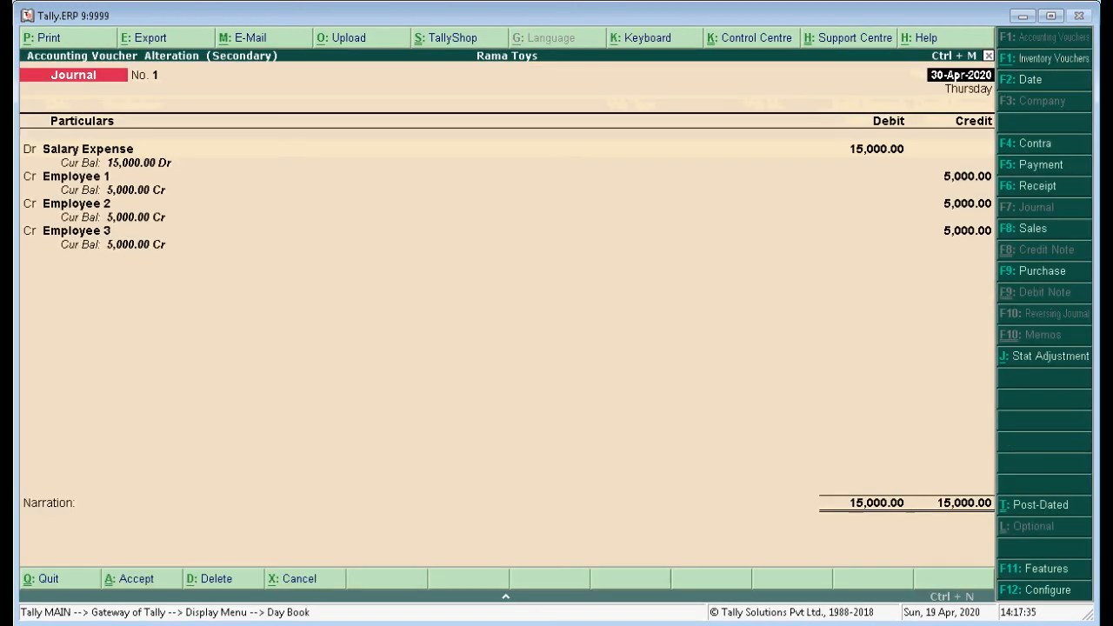
Write the three-line narration beginning 'salary for month of April 2020', then request to quit the voucher.
left_click(52, 526)
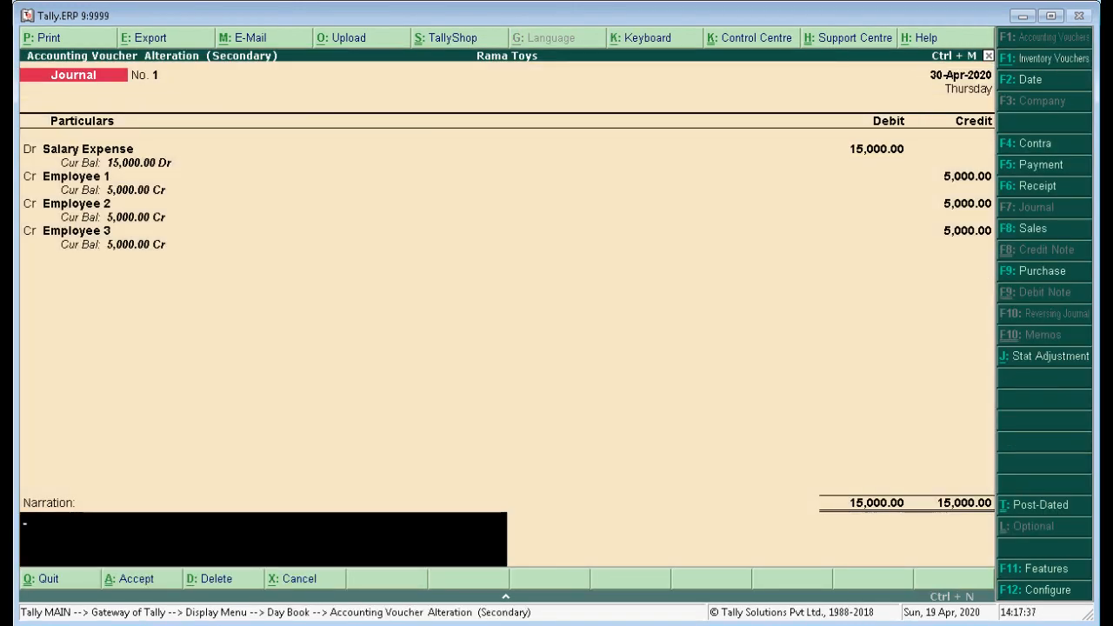
type("sala")
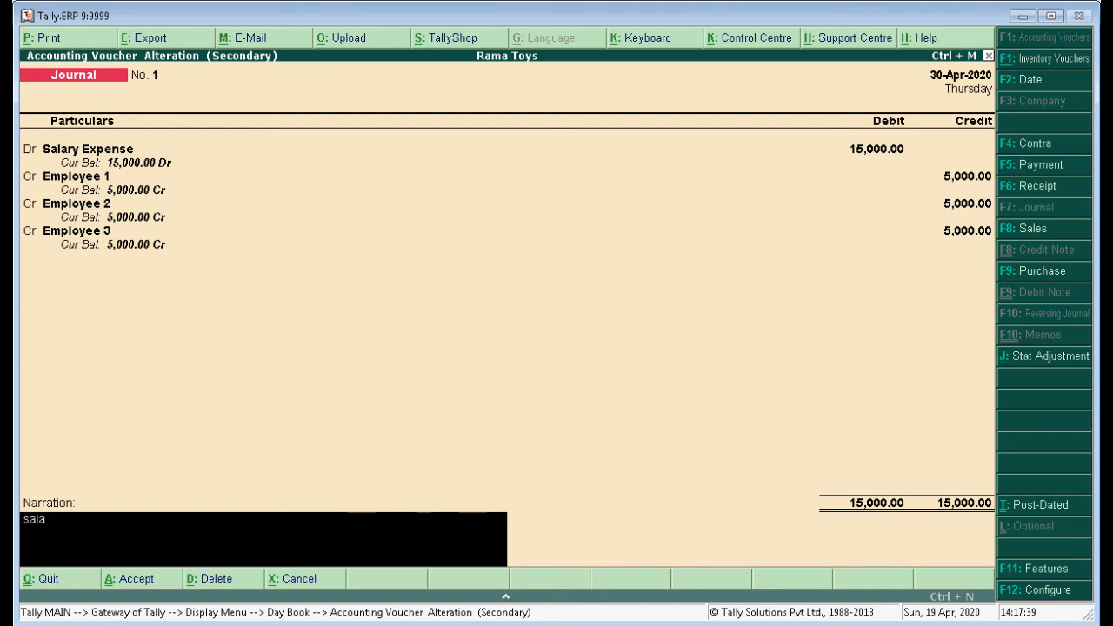
type("ry for month")
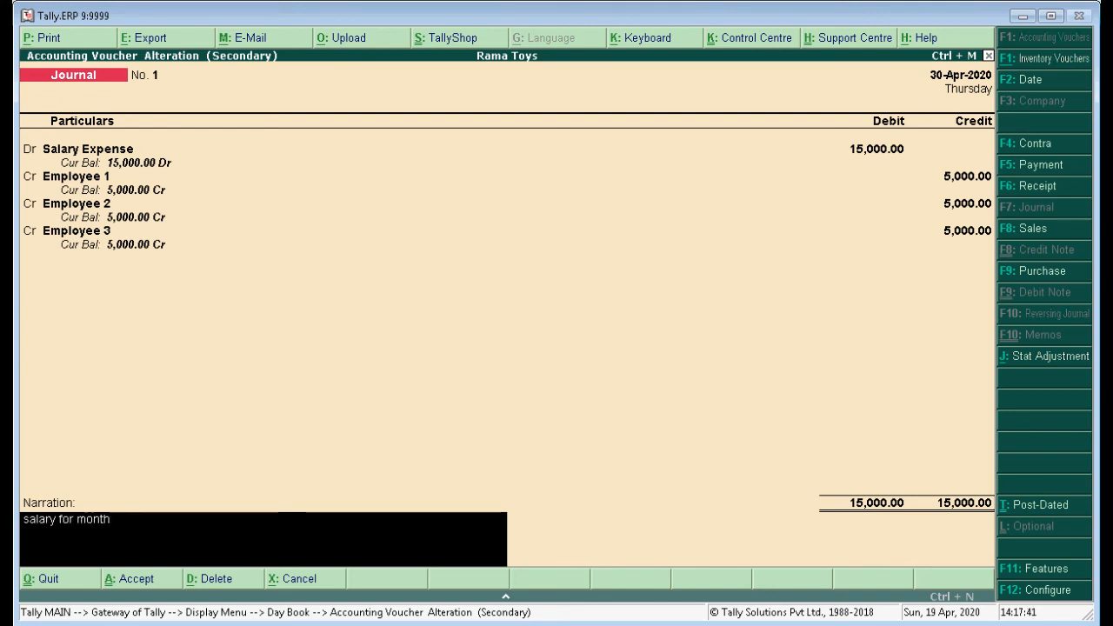
type(" of April 2020")
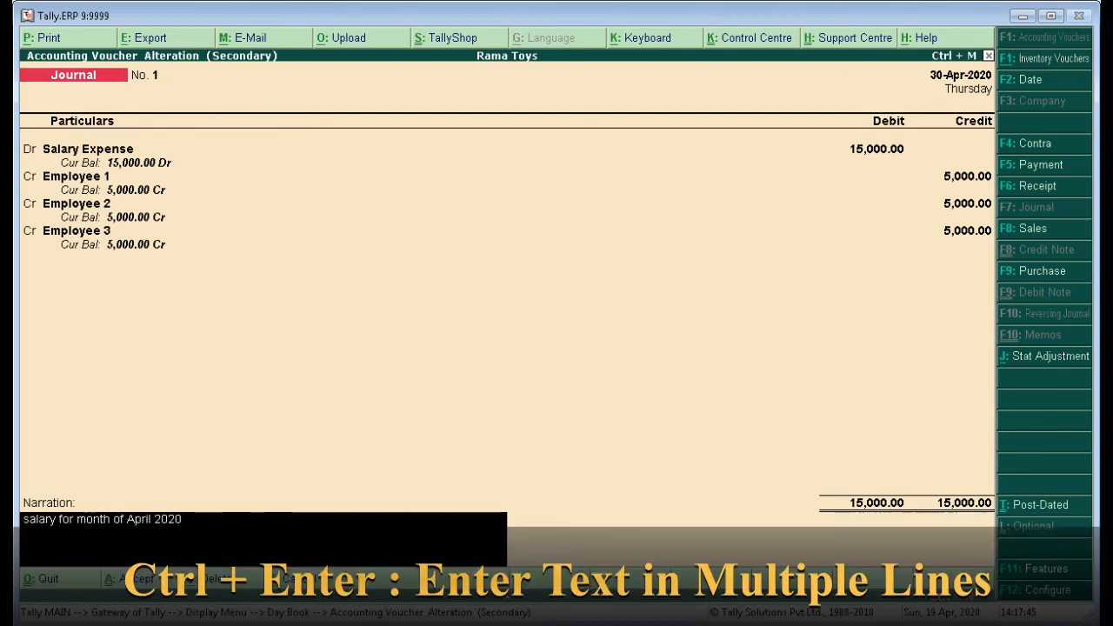
key("ctrl+Return")
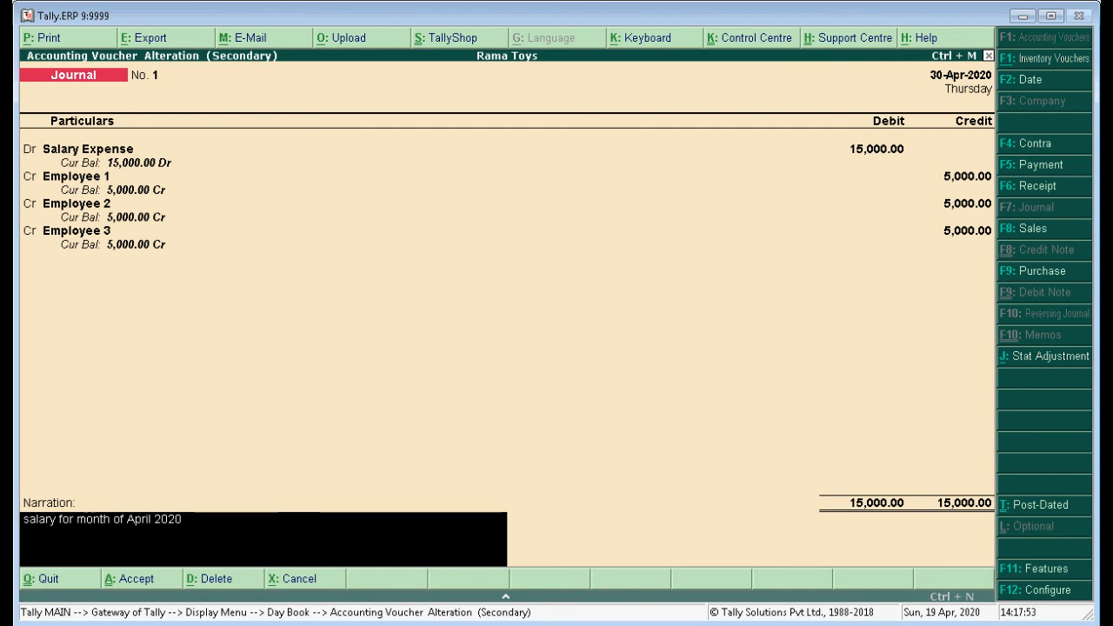
type("all employees salary consid")
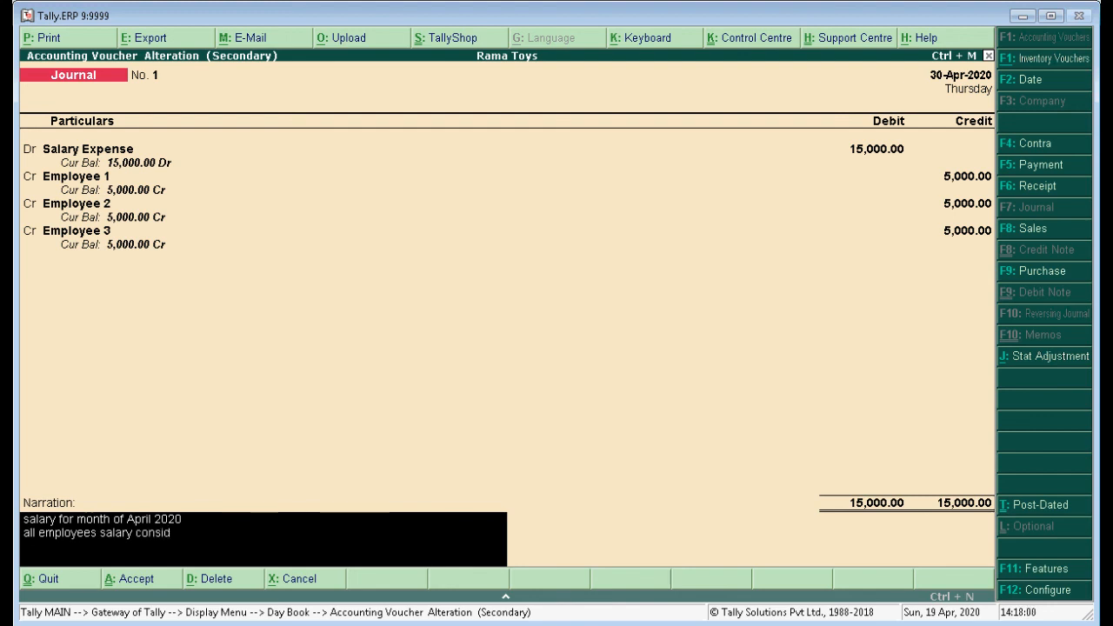
type("ered for full month without any")
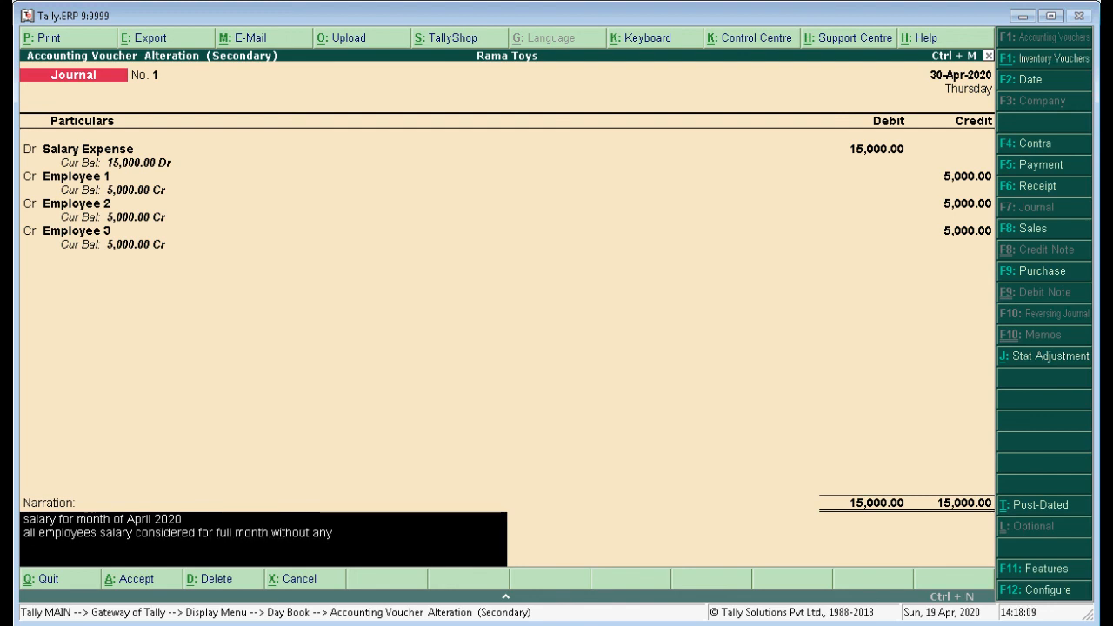
type(" absents")
key("Return")
type("leaves")
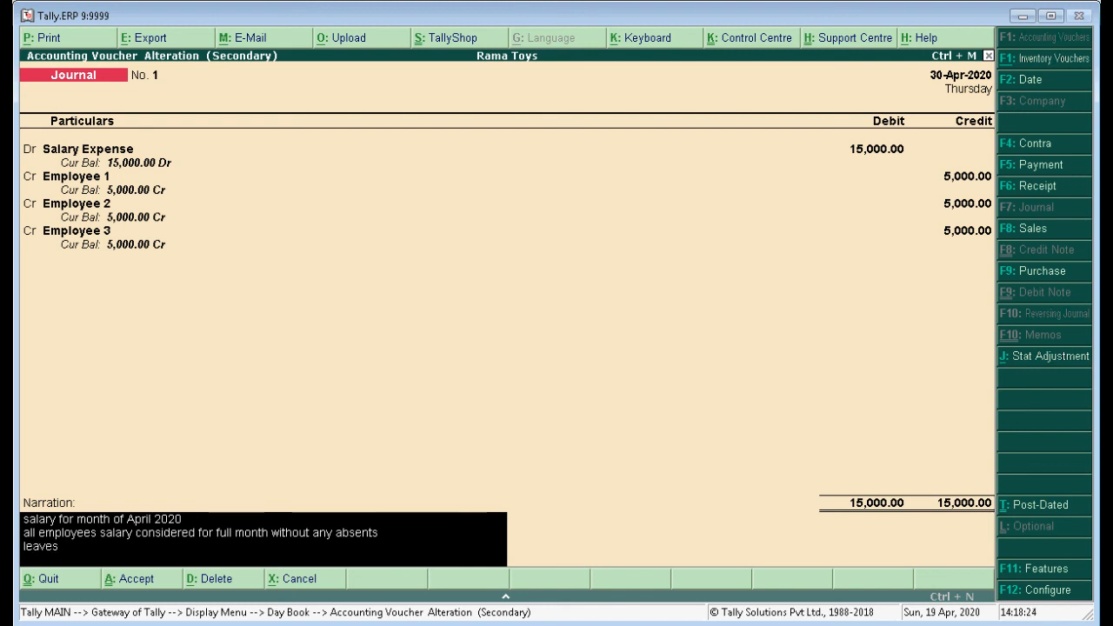
type(" deducted for all employees as grante")
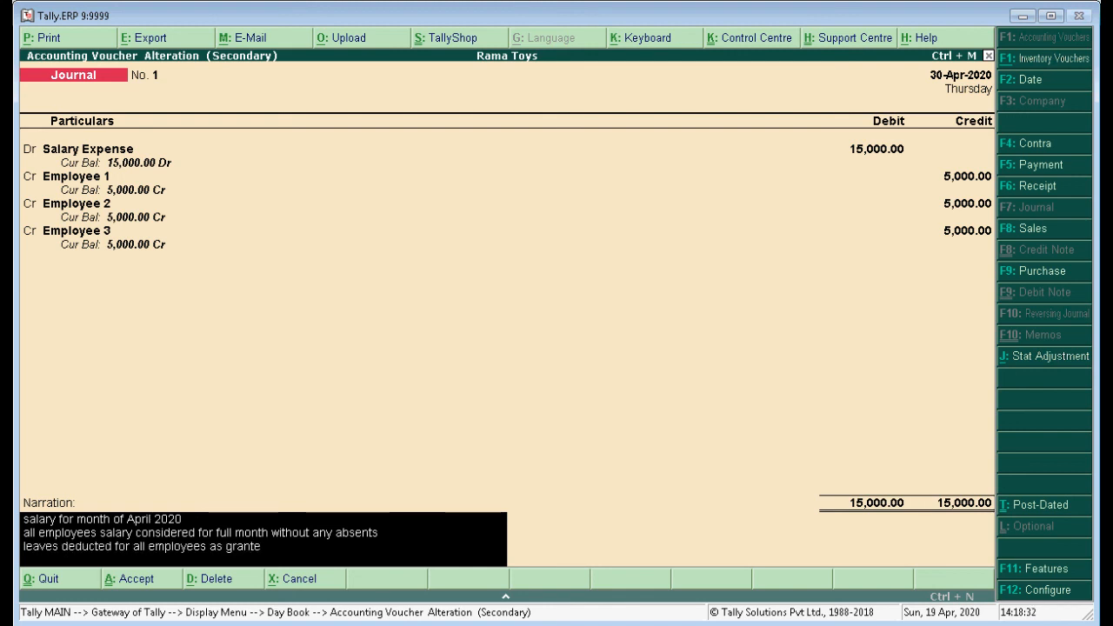
type("d,")
key("Escape")
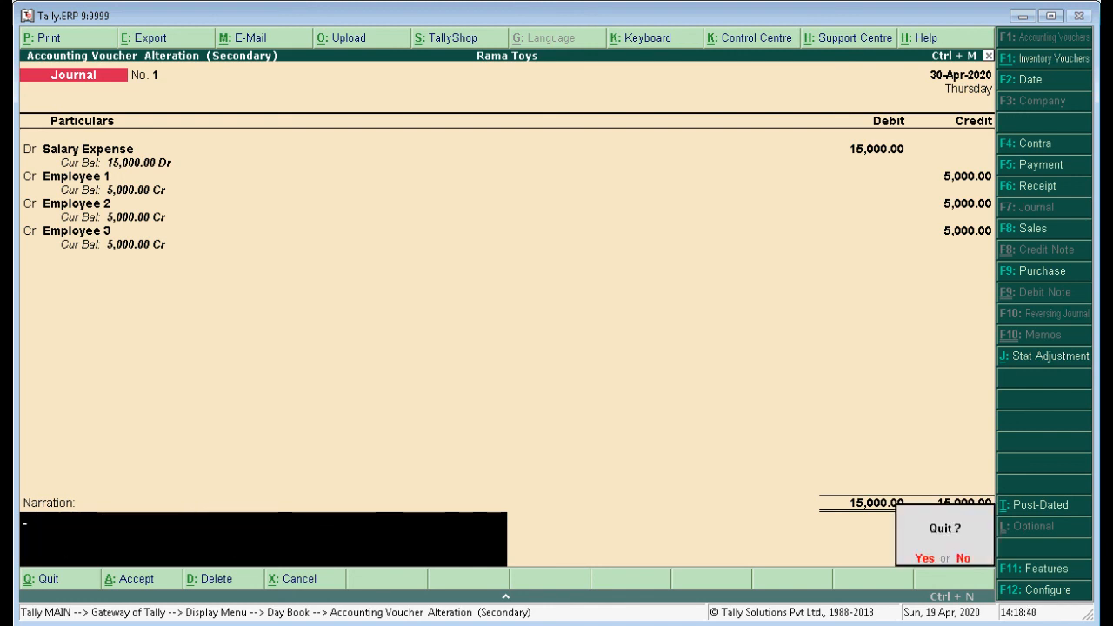
Quit the voucher to the Gateway of Tally, then highlight checklist item 17 "Type text in multiple line (ctrl + enter)" yellow in Word.
key("Return")
key("Escape")
key("Escape")
key("alt+Tab")
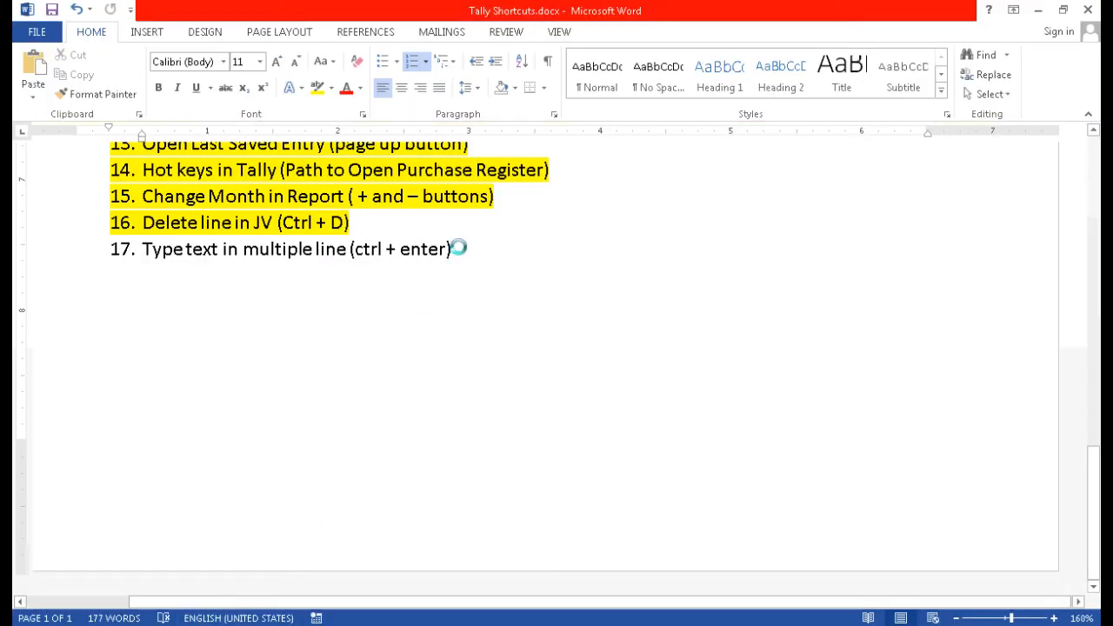
left_click_drag(459, 249, 141, 253)
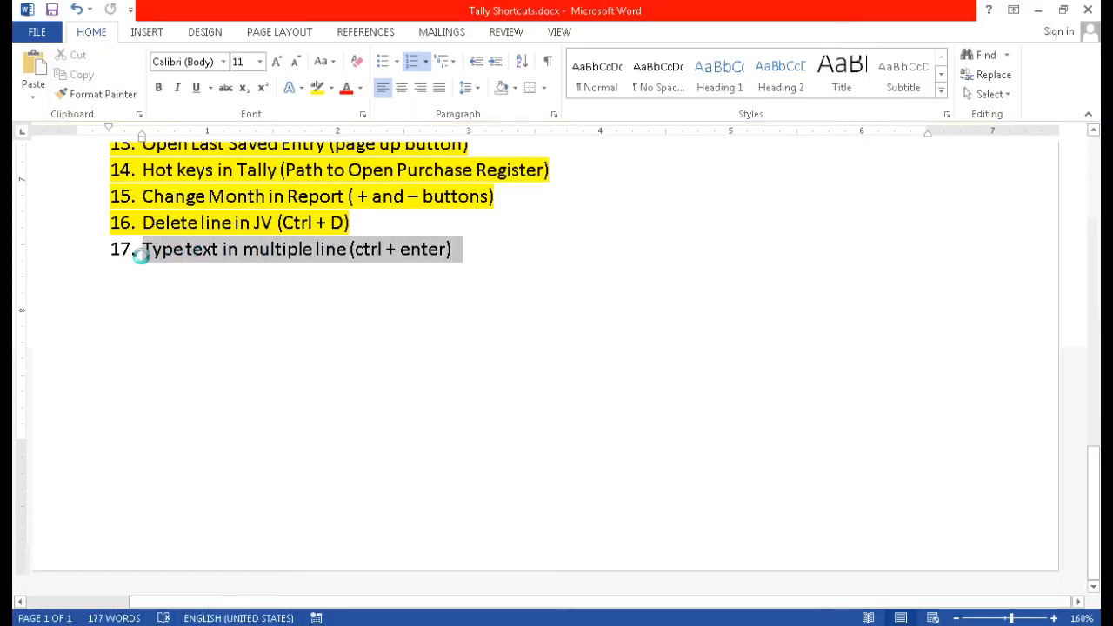
left_click(317, 87)
left_click(323, 256)
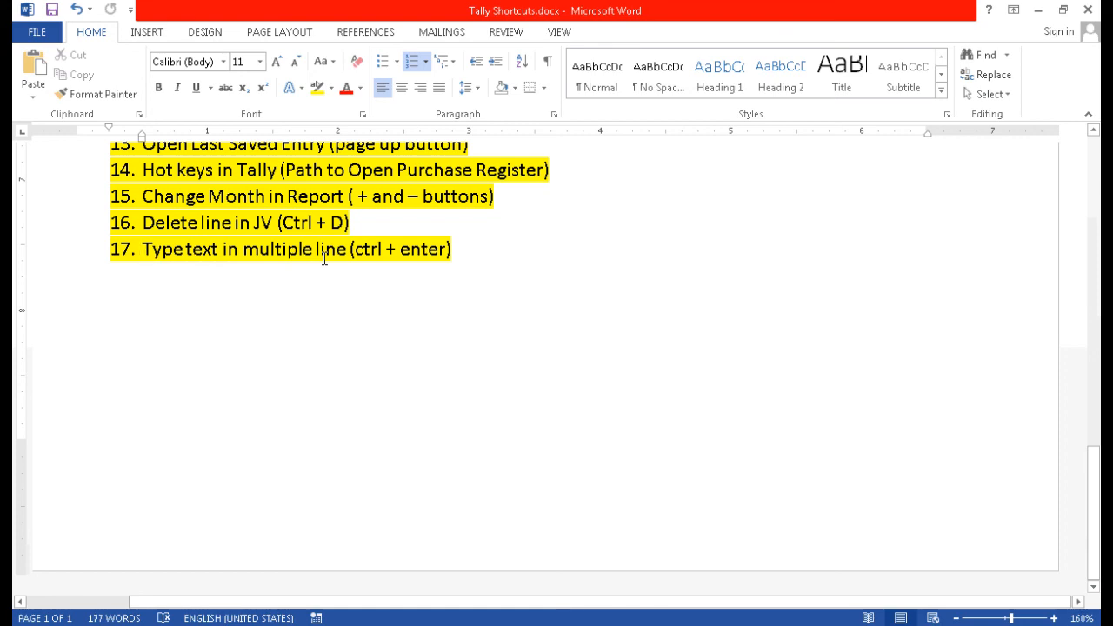